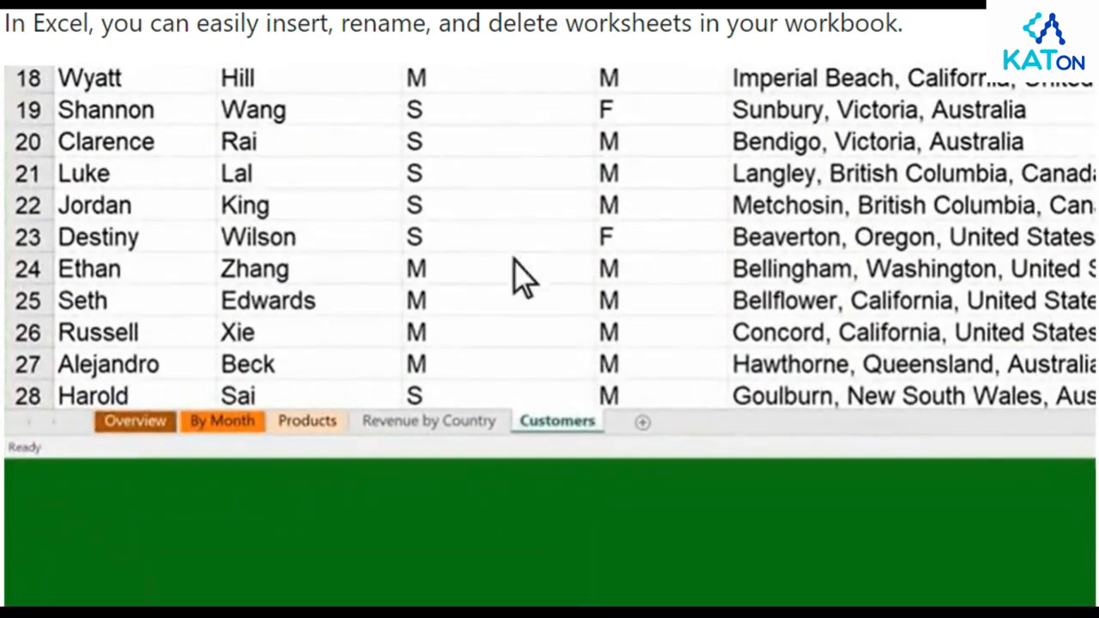
# - Add a new worksheet after the Customers sheet and rename it Regions
pyautogui.click(643, 424)
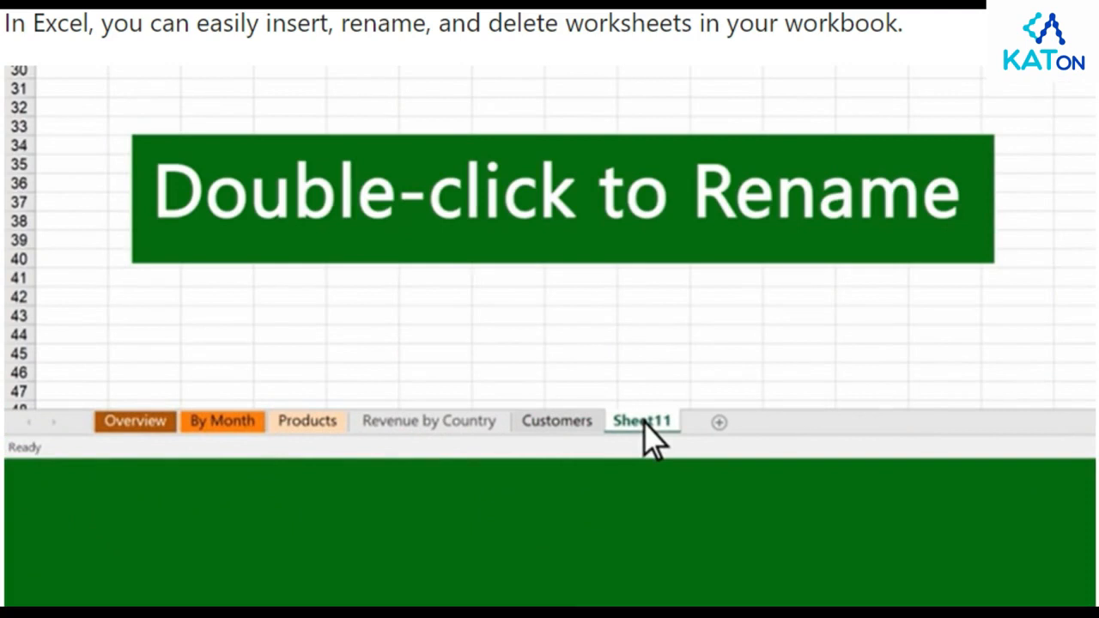
pyautogui.doubleClick(645, 421)
pyautogui.write('Regions')
pyautogui.press('Return')
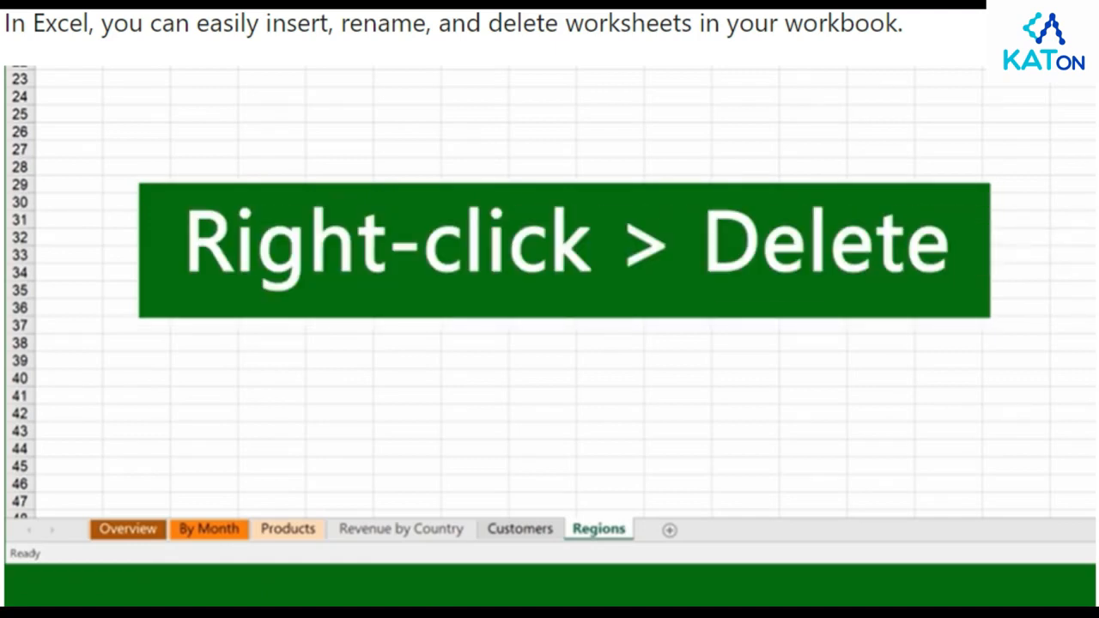
# - Delete the Regions worksheet from the workbook
pyautogui.rightClick(622, 530)
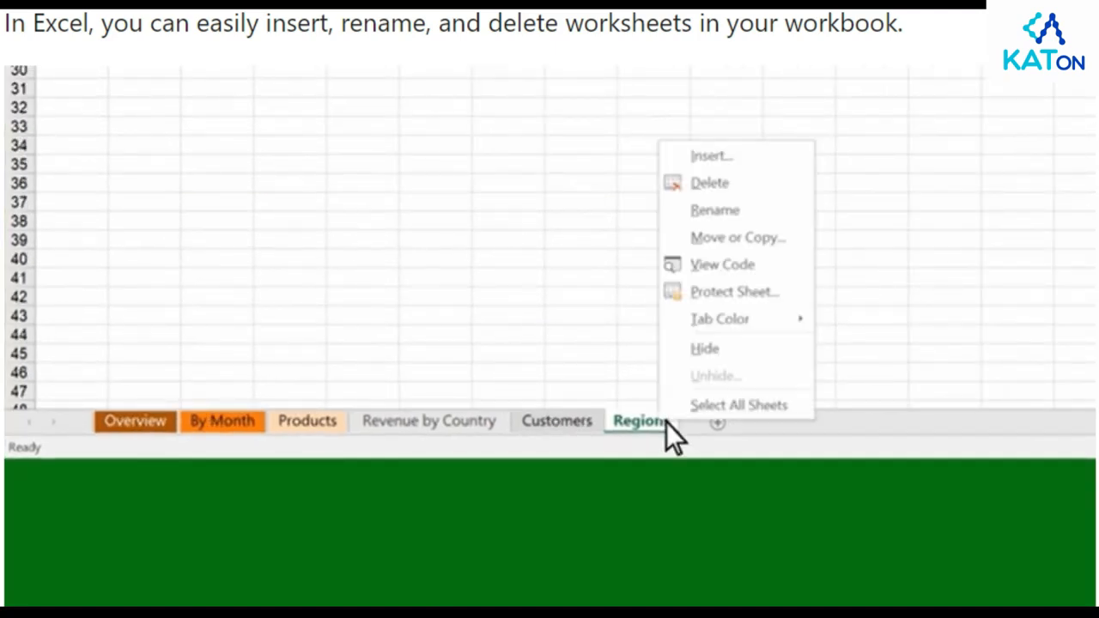
pyautogui.click(701, 185)
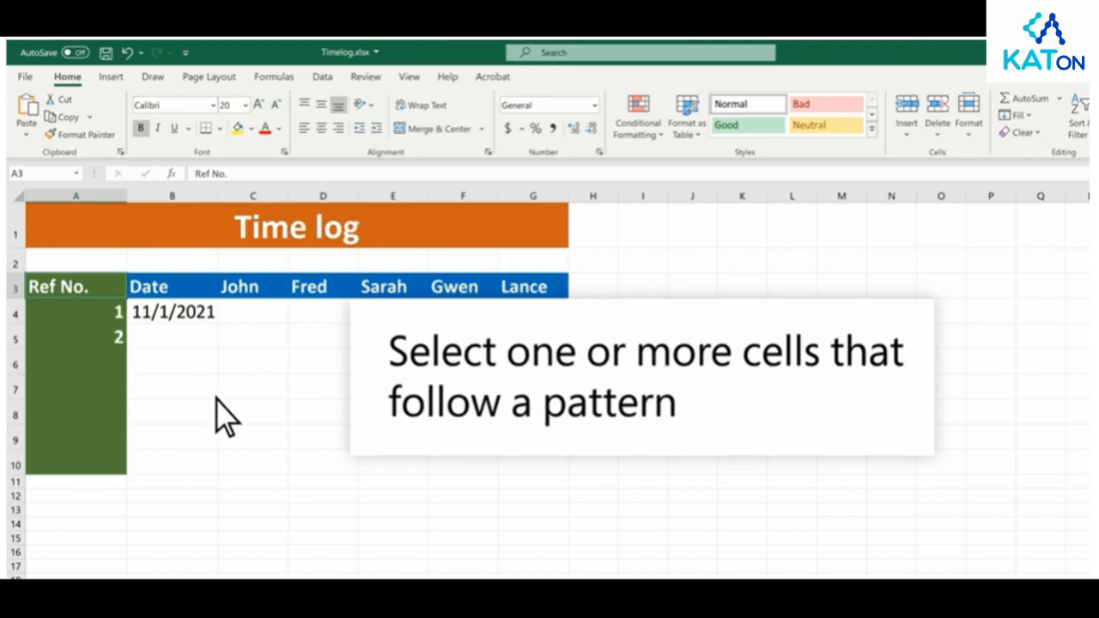
# - Fill the Ref No. series down to A10 from the starting values 1 and 2 in A4:A5
pyautogui.click(71, 311)
pyautogui.moveTo(73, 325); pyautogui.dragTo(99, 357)
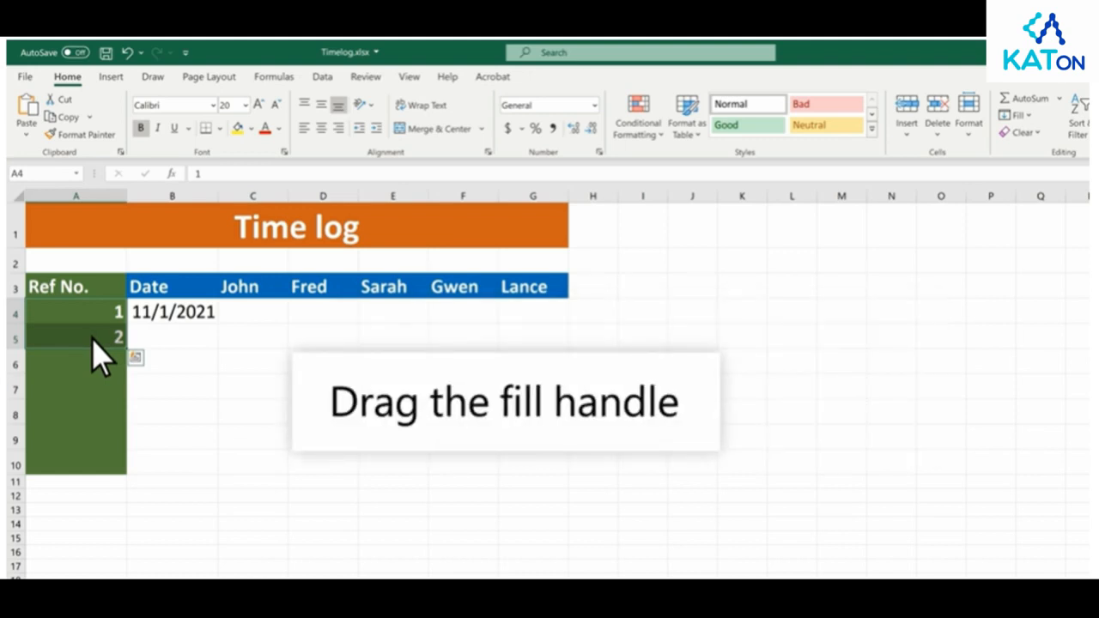
pyautogui.moveTo(127, 354); pyautogui.dragTo(126, 470)
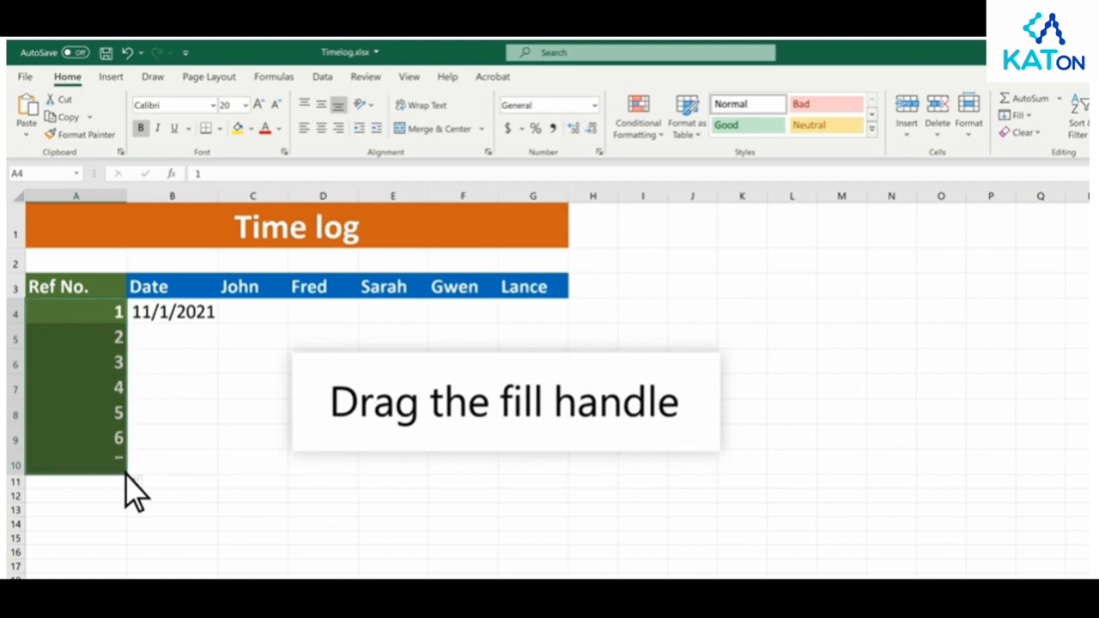
# - Fill the Date column from B4 down to B10 and choose a different Auto Fill option for the filled dates
pyautogui.click(188, 320)
pyautogui.moveTo(220, 324); pyautogui.dragTo(219, 478)
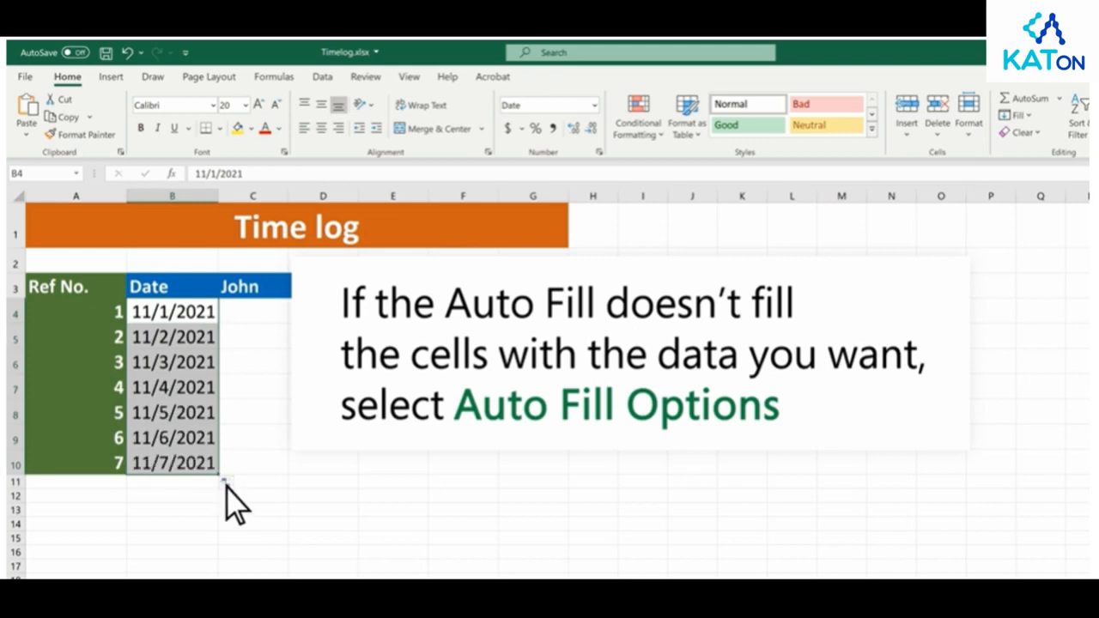
pyautogui.click(227, 485)
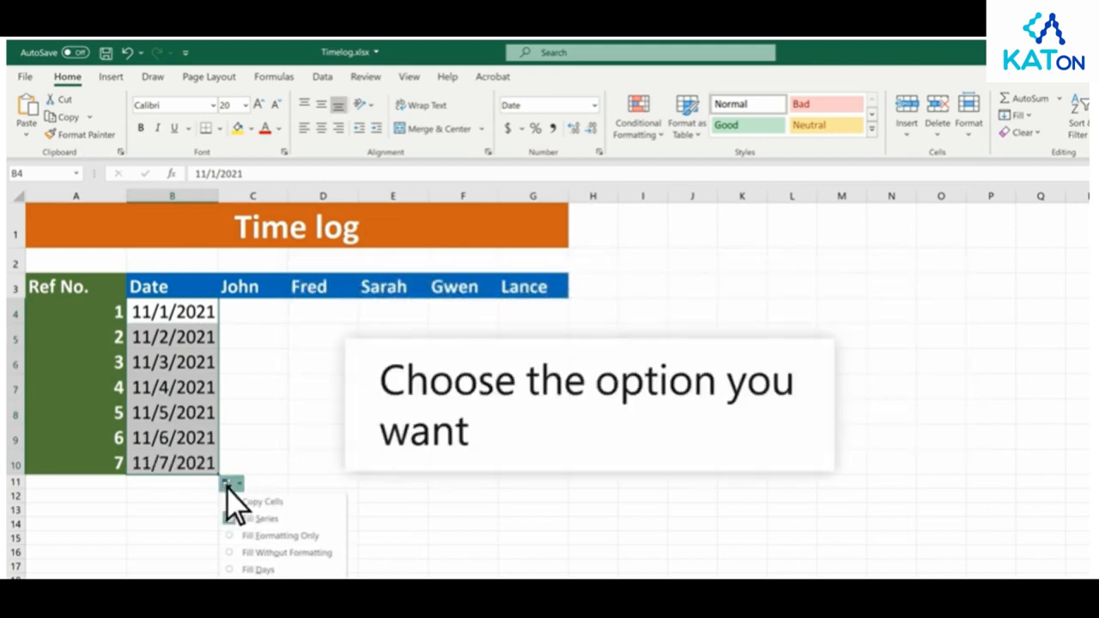
pyautogui.click(230, 604)
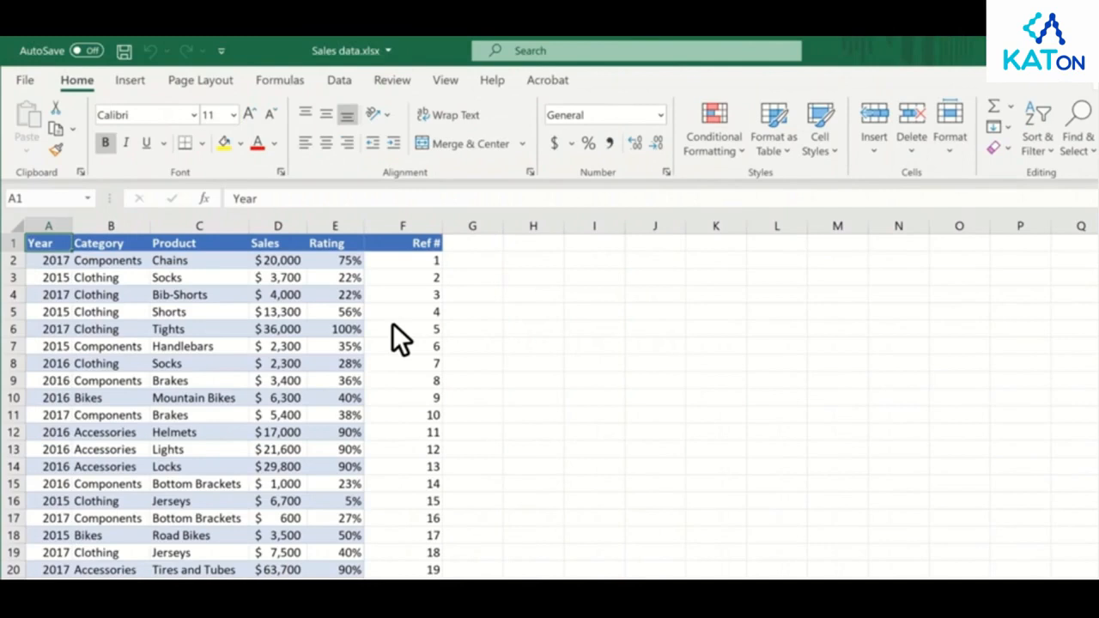
# - Insert a blank sheet row above the Bib-Shorts entry in row 4
pyautogui.click(214, 292)
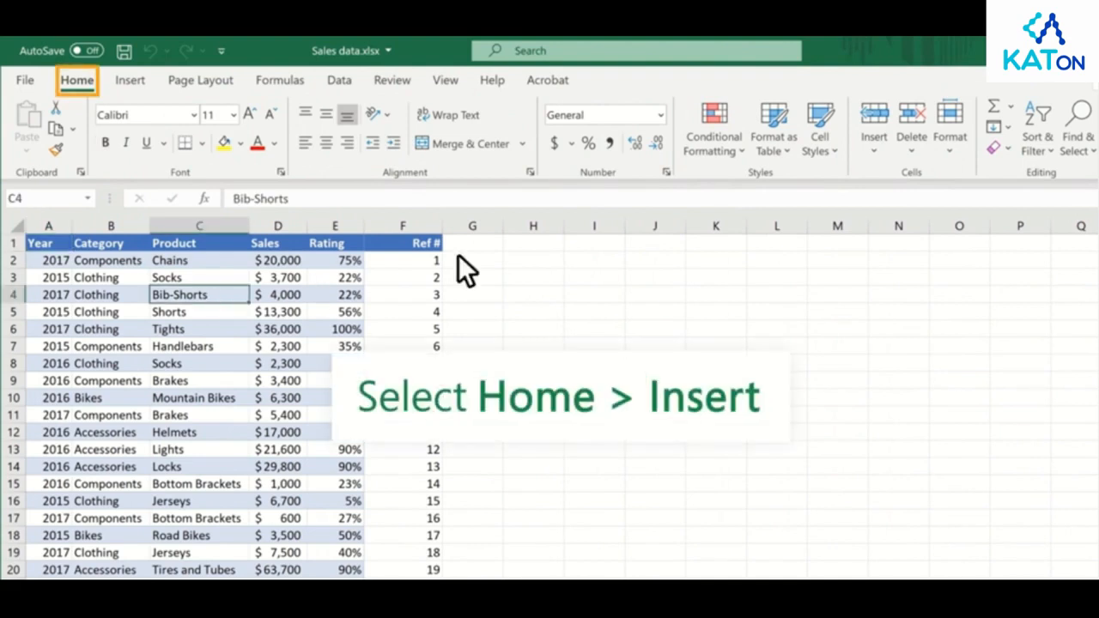
pyautogui.click(874, 148)
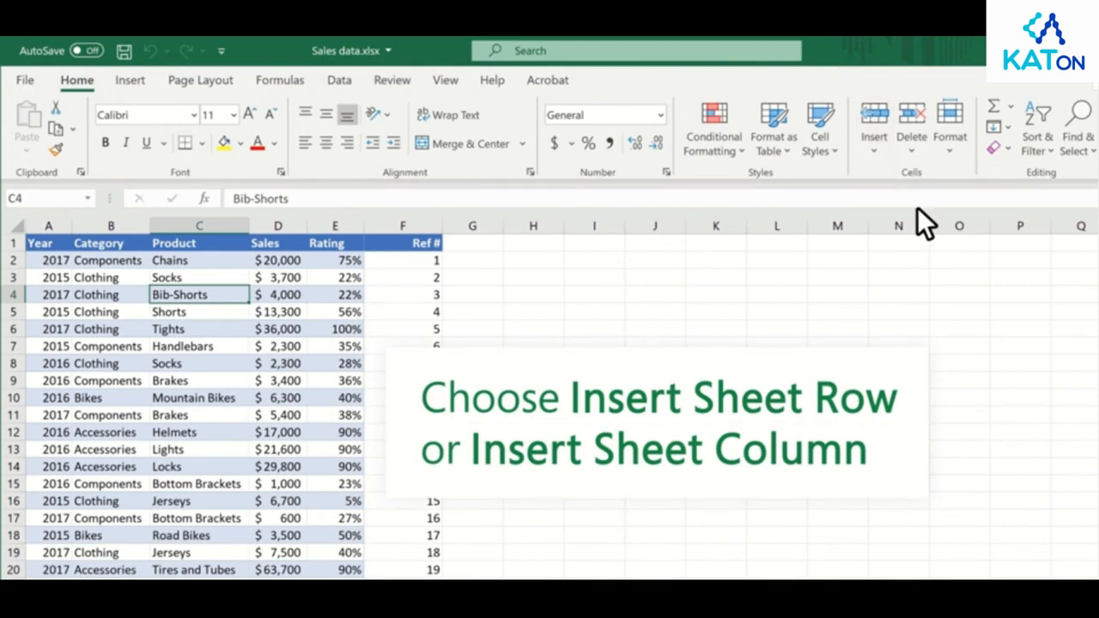
pyautogui.click(917, 207)
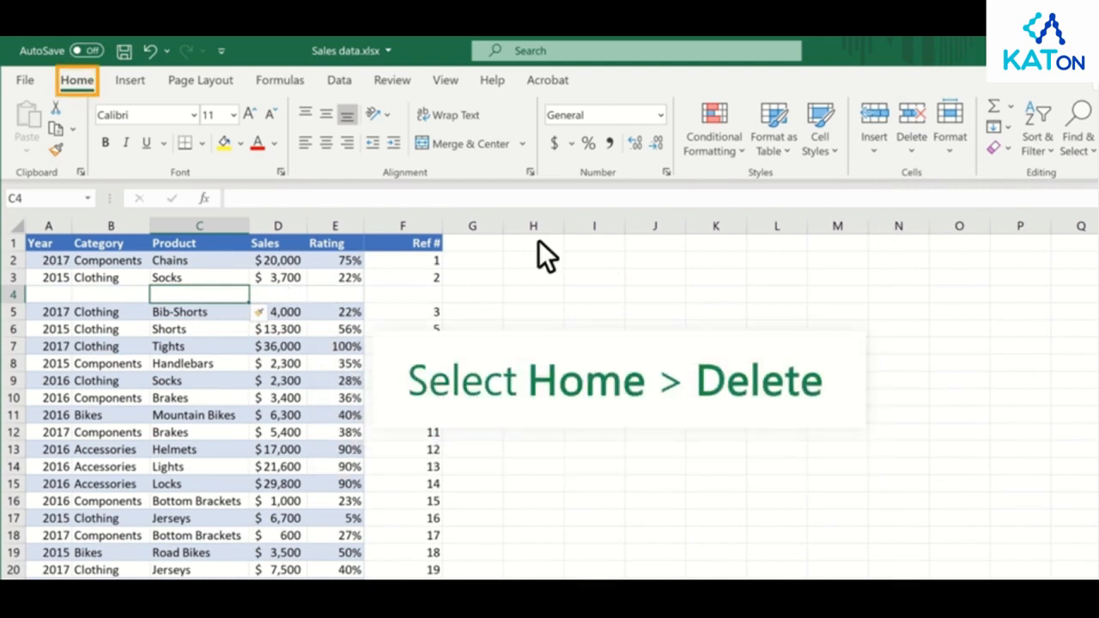
# - Delete the blank sheet row 4 from the sales data
pyautogui.click(913, 150)
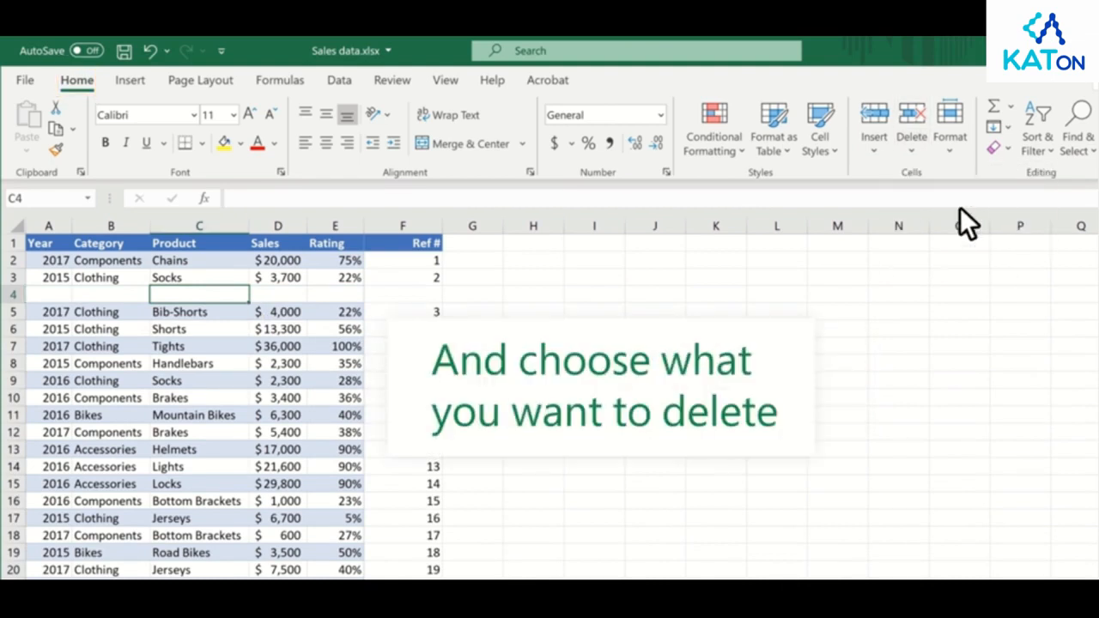
pyautogui.click(960, 207)
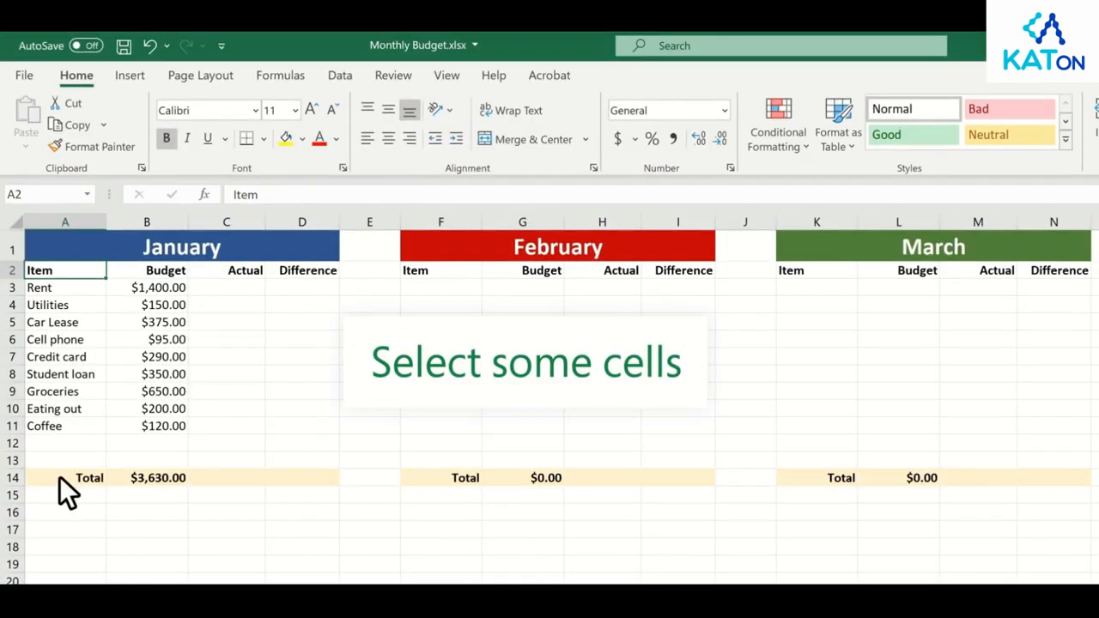
# - Move January's Total row from A14:D14 up to row 12, directly below the Coffee item
pyautogui.moveTo(59, 477); pyautogui.dragTo(312, 476)
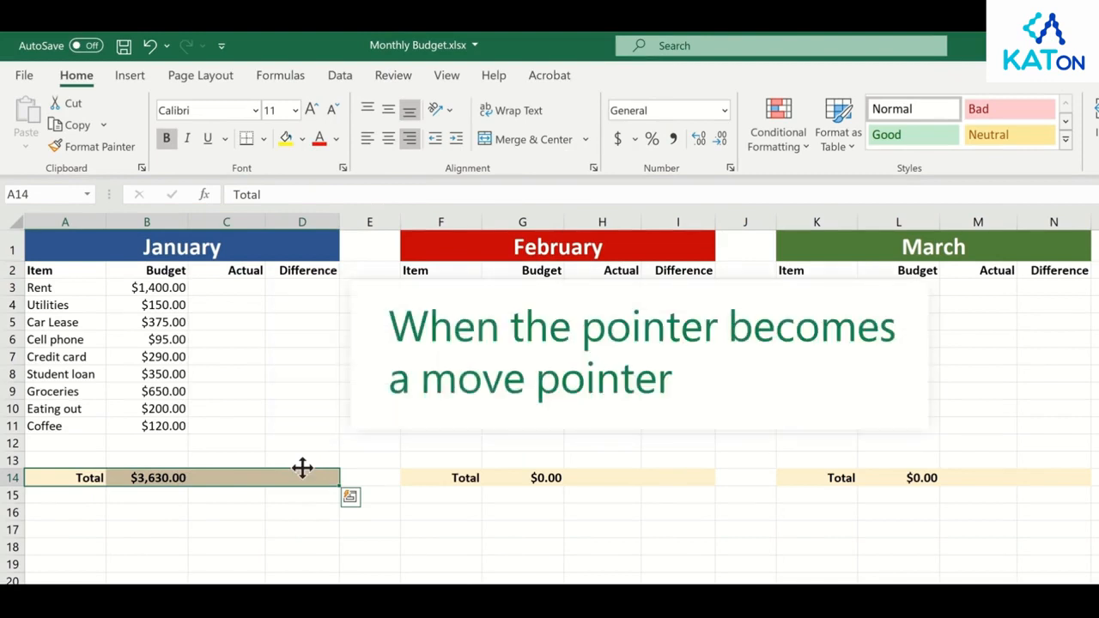
pyautogui.moveTo(303, 468); pyautogui.dragTo(302, 431)
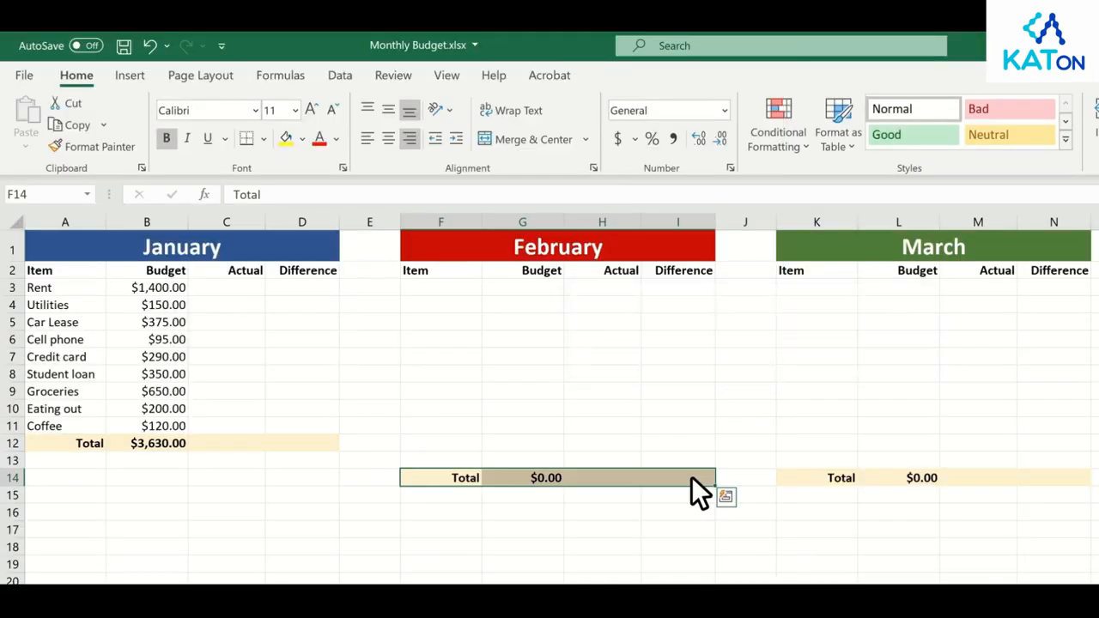
# - Cut February's Total row from F14:I14 and paste it starting at F12
pyautogui.click(62, 103)
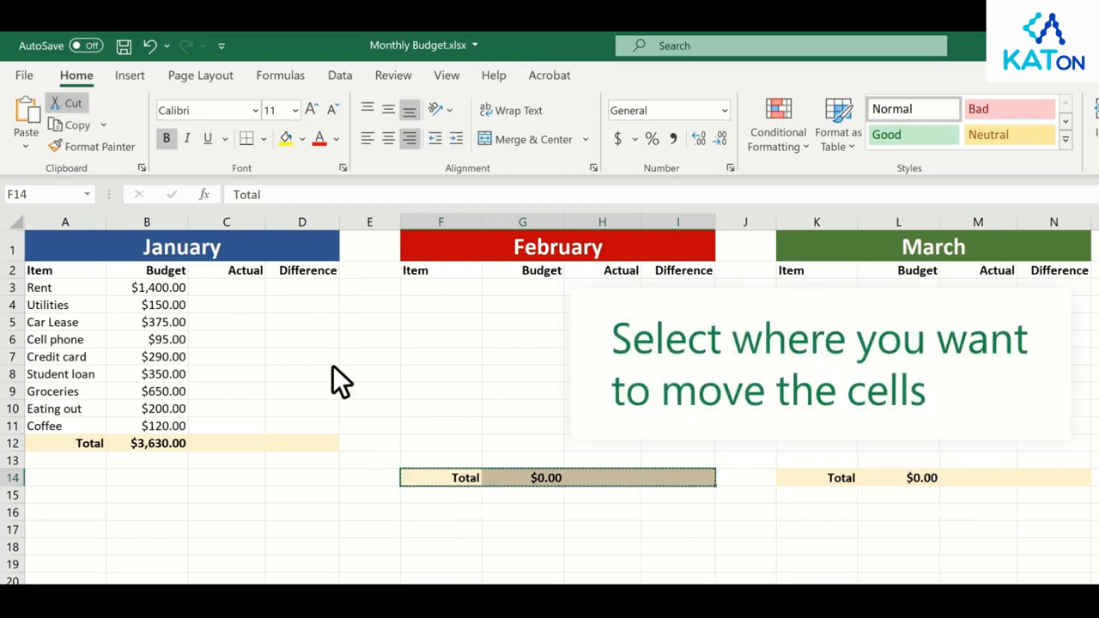
pyautogui.click(439, 443)
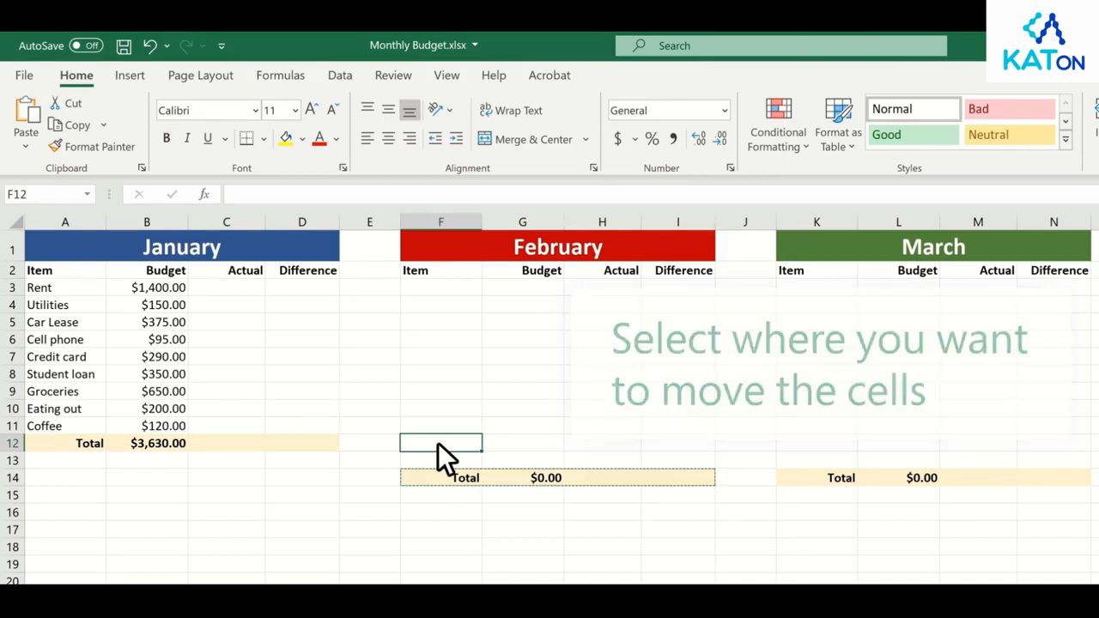
pyautogui.click(24, 111)
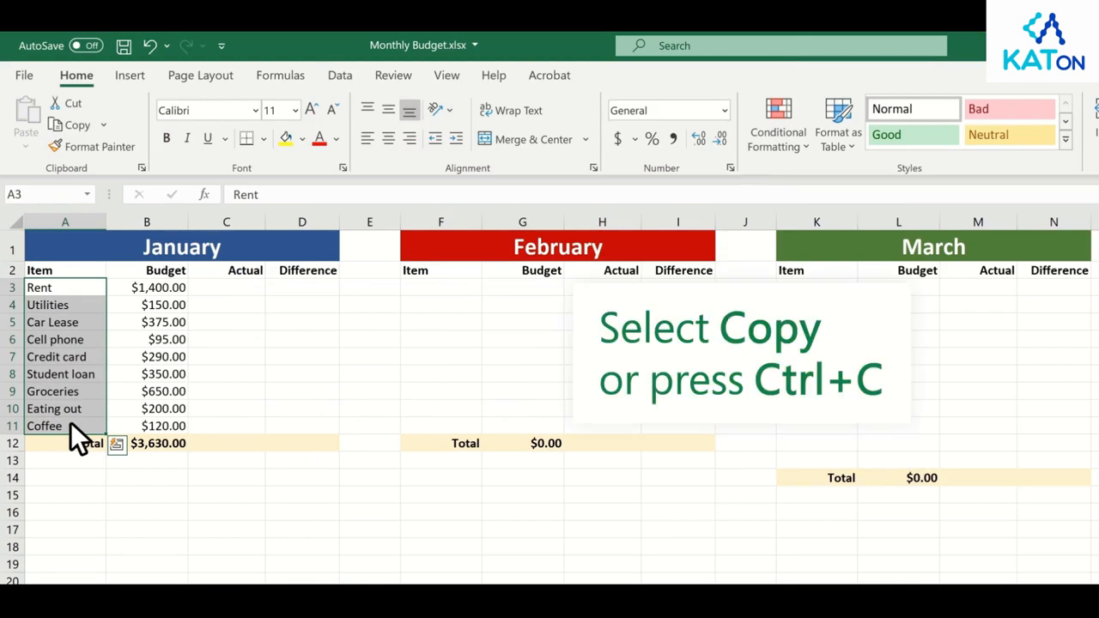
# - Copy January's item names in A3:A11 and paste them into February's Item column starting at F3
pyautogui.click(58, 125)
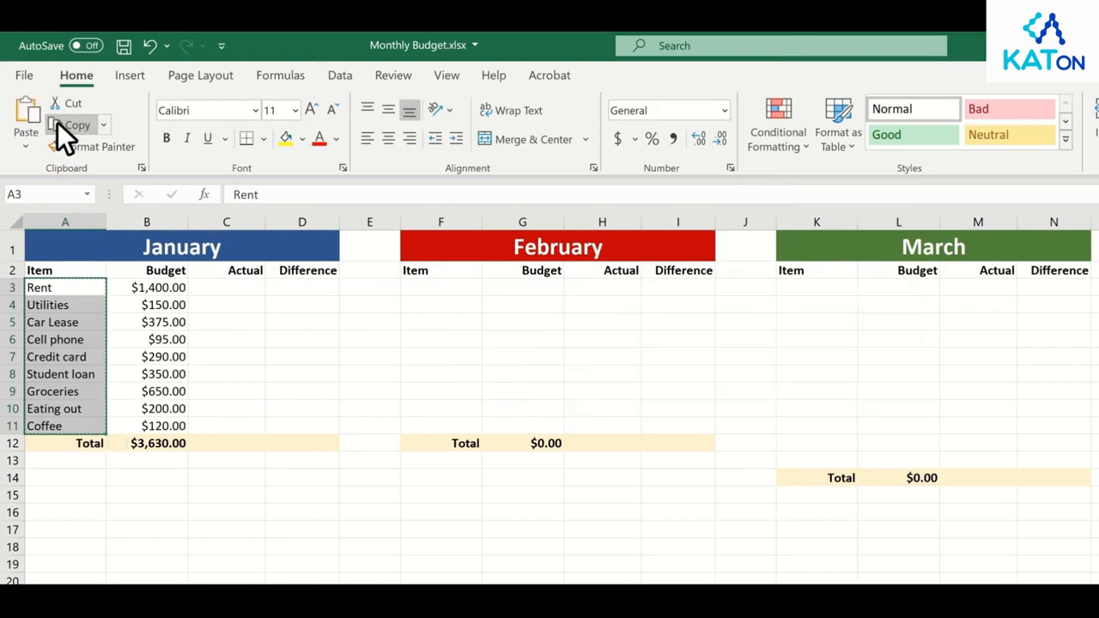
pyautogui.click(440, 292)
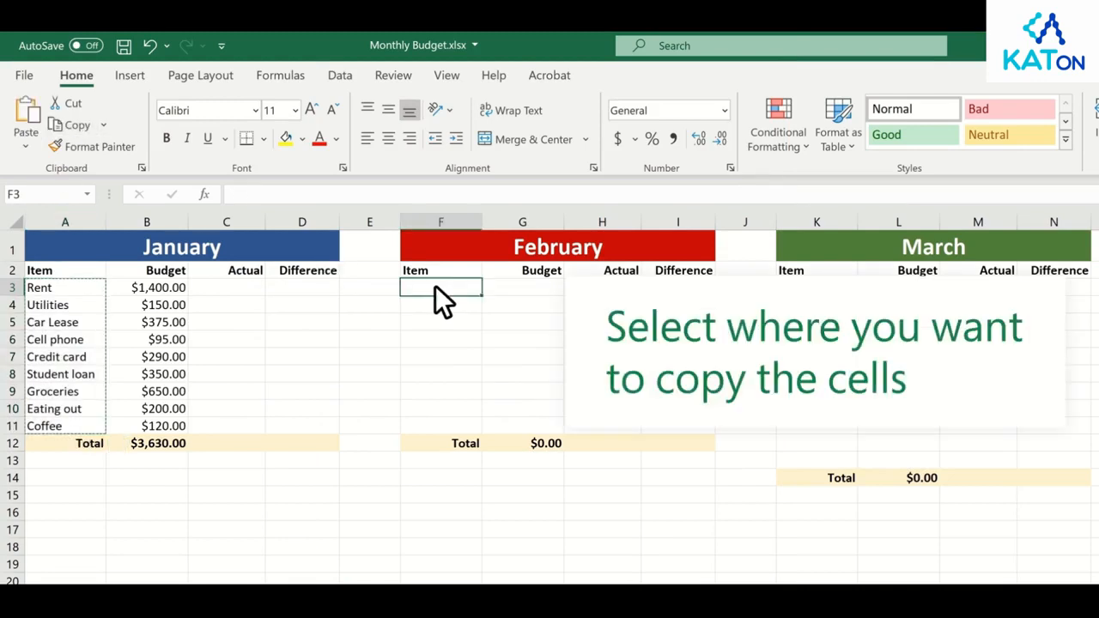
pyautogui.click(39, 122)
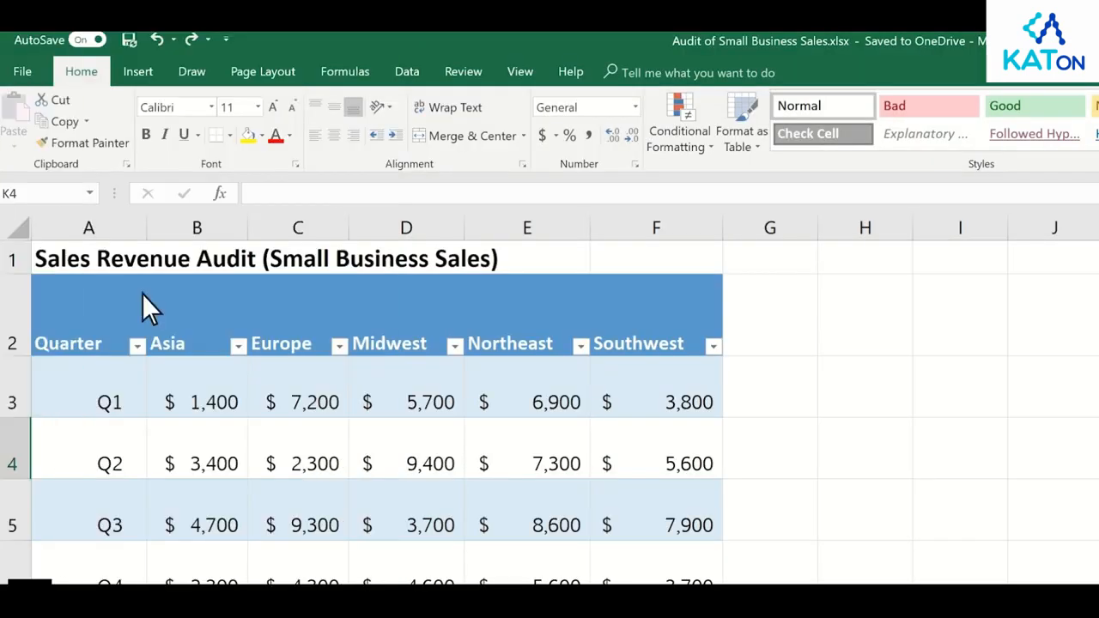
# - Set the width of columns A through F in the sales revenue table to 18
pyautogui.moveTo(86, 231); pyautogui.dragTo(644, 235)
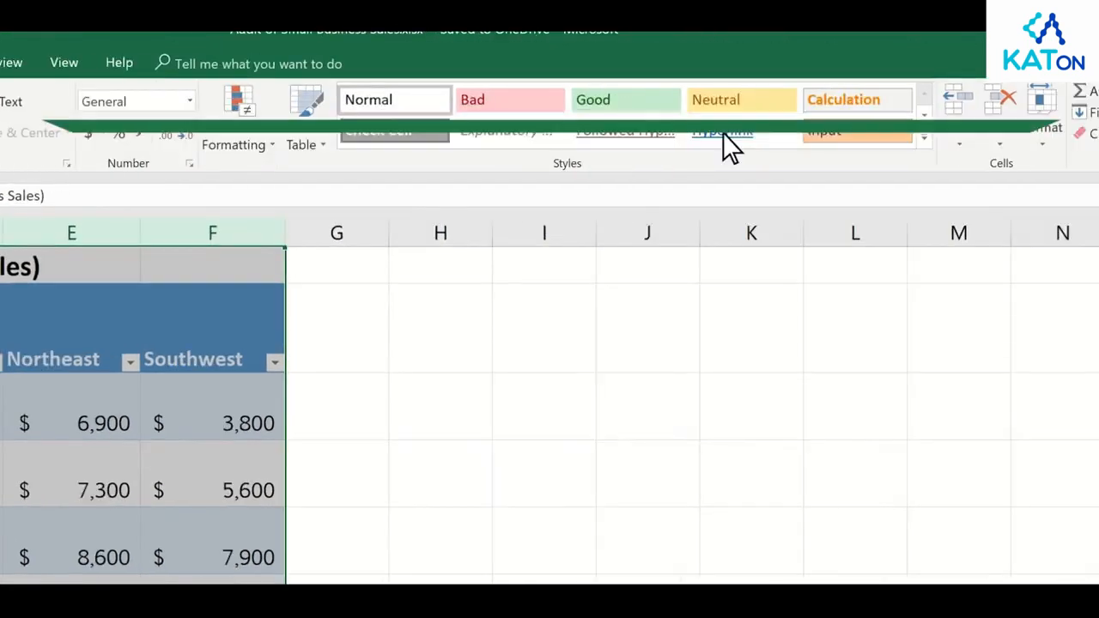
pyautogui.click(797, 136)
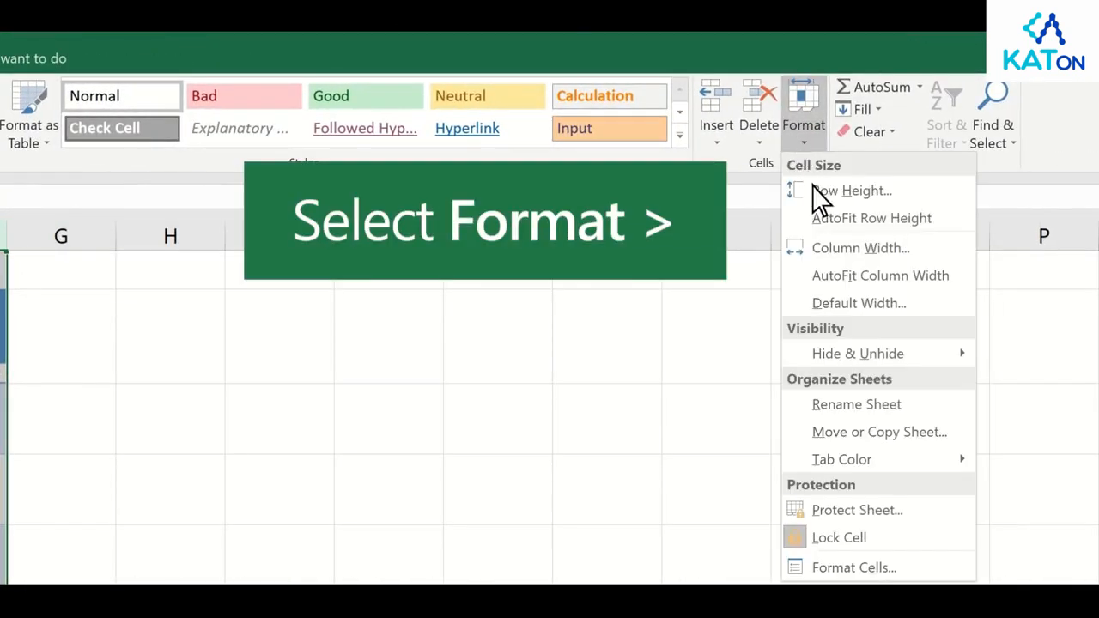
pyautogui.click(834, 249)
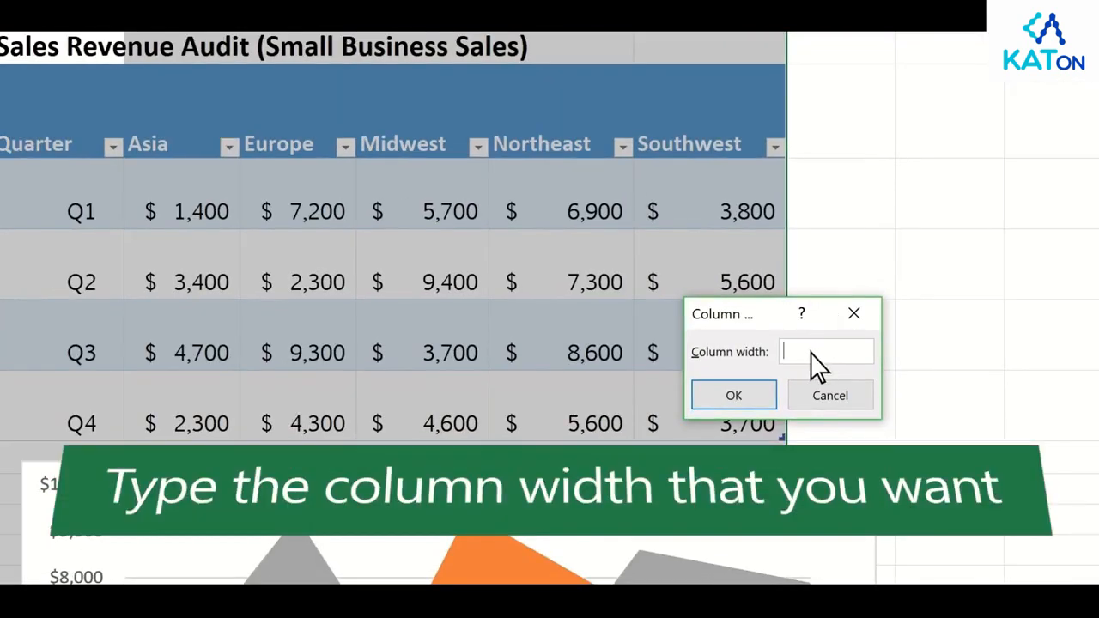
pyautogui.write('18')
pyautogui.click(734, 395)
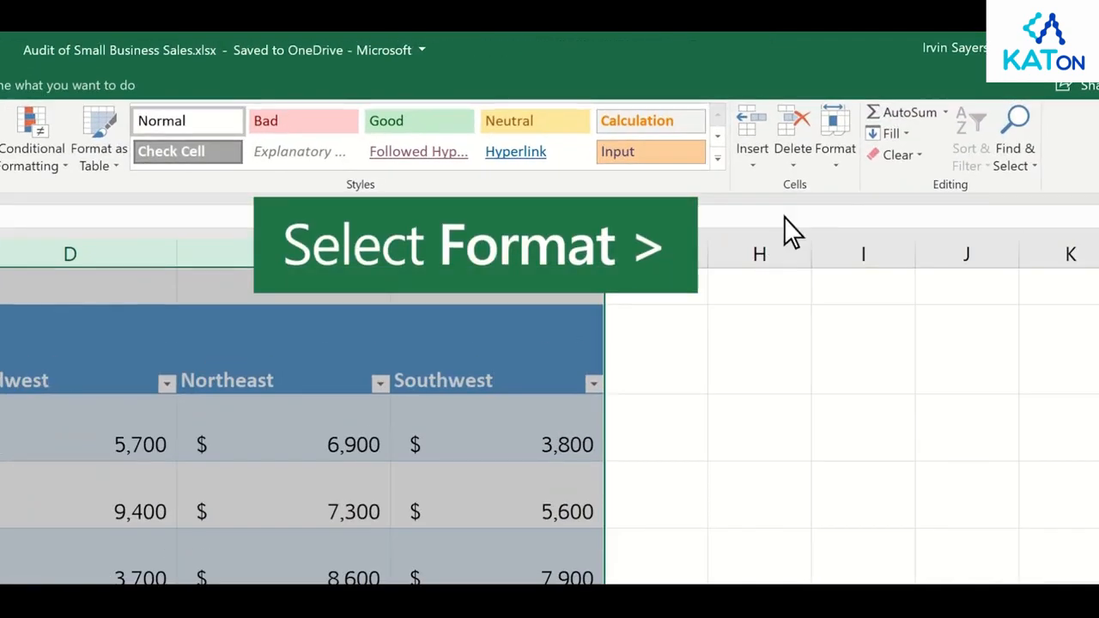
pyautogui.click(840, 151)
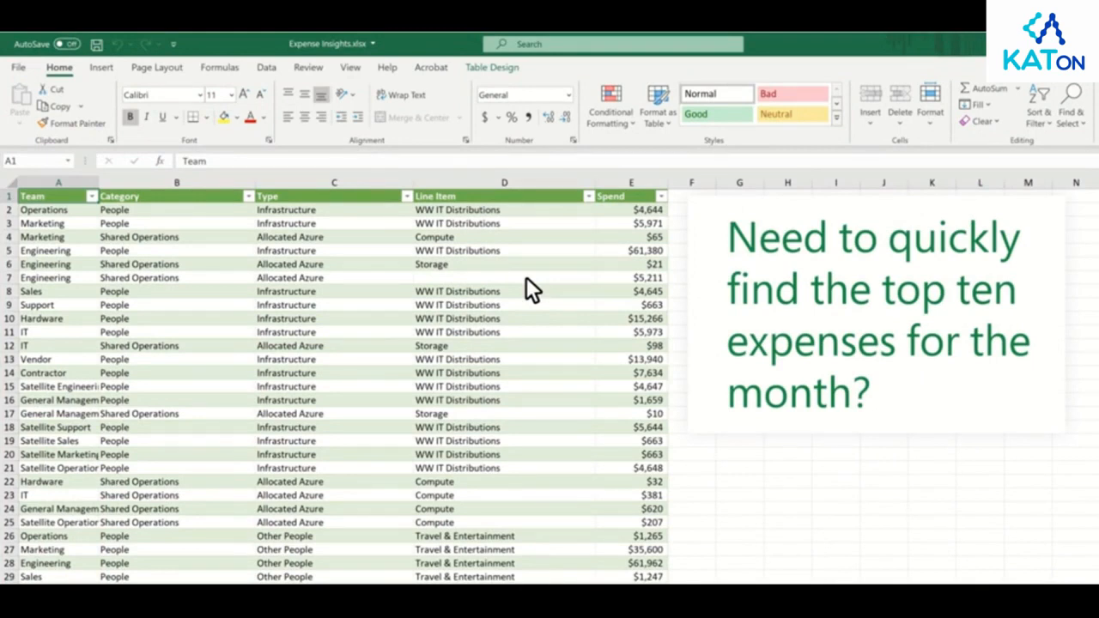
# - Apply a Top 10 Items conditional formatting rule to the Spend column using Light Red Fill with Dark Red Text
pyautogui.moveTo(615, 210); pyautogui.dragTo(634, 584)
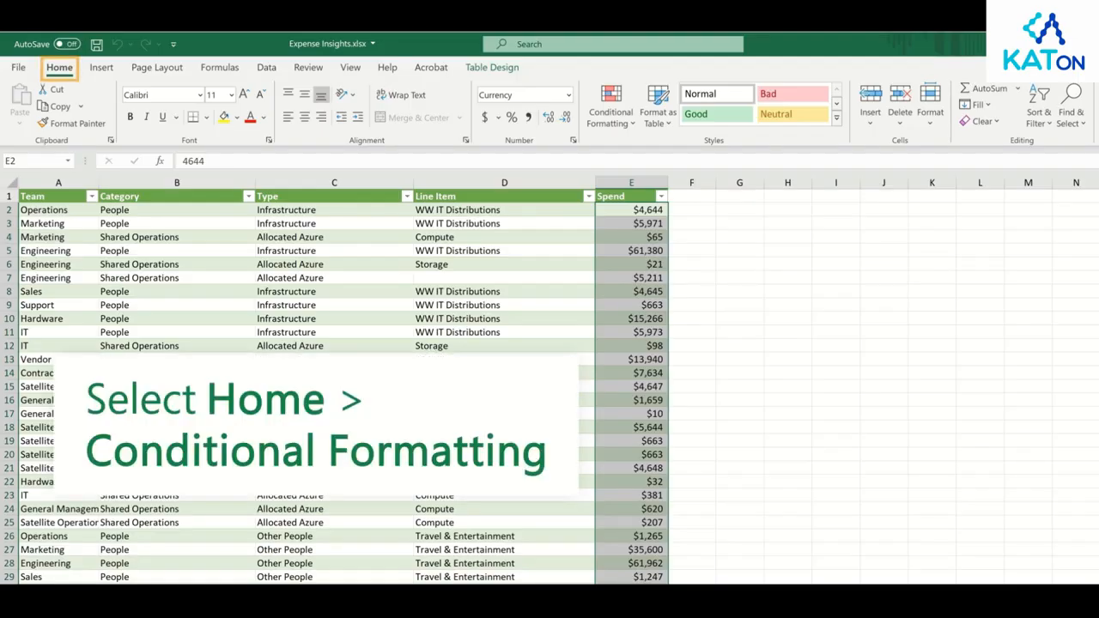
pyautogui.click(631, 117)
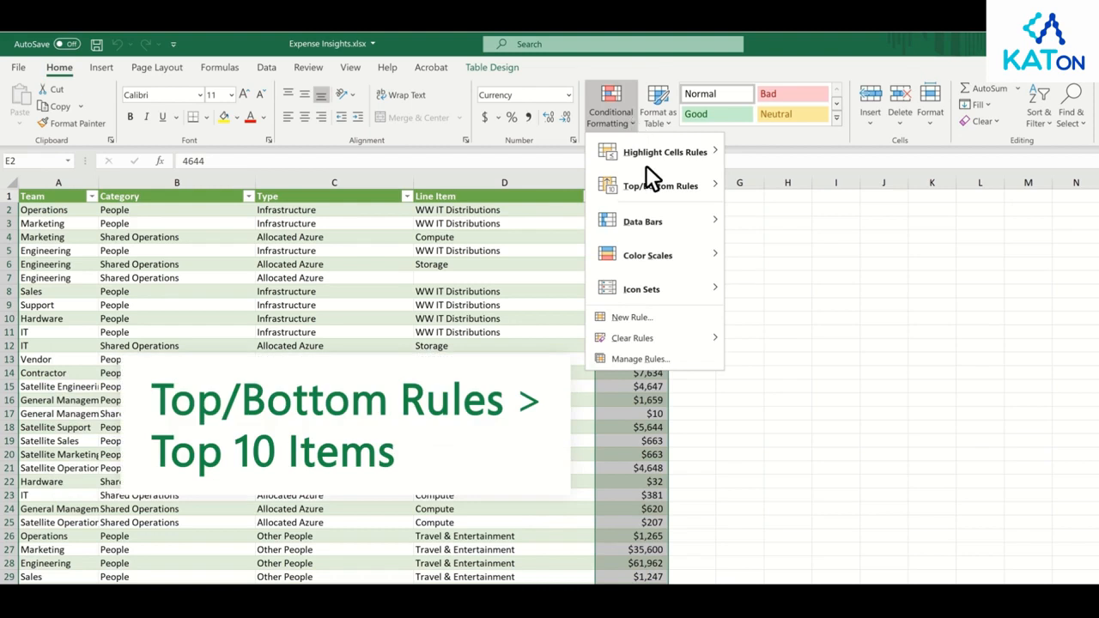
pyautogui.moveTo(658, 189)
pyautogui.click(803, 111)
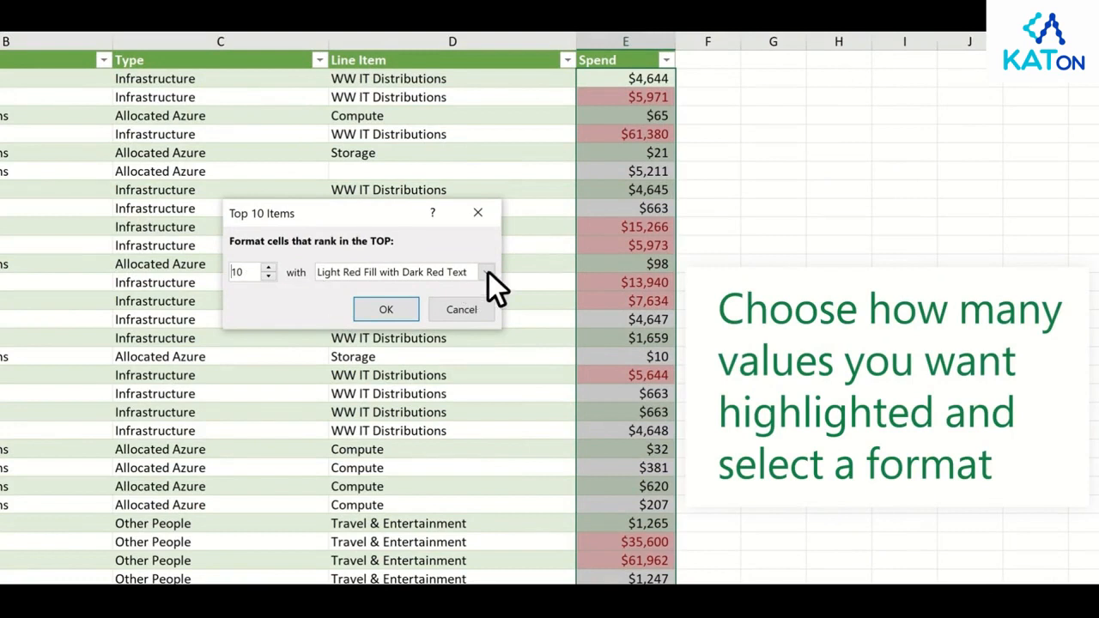
pyautogui.click(385, 311)
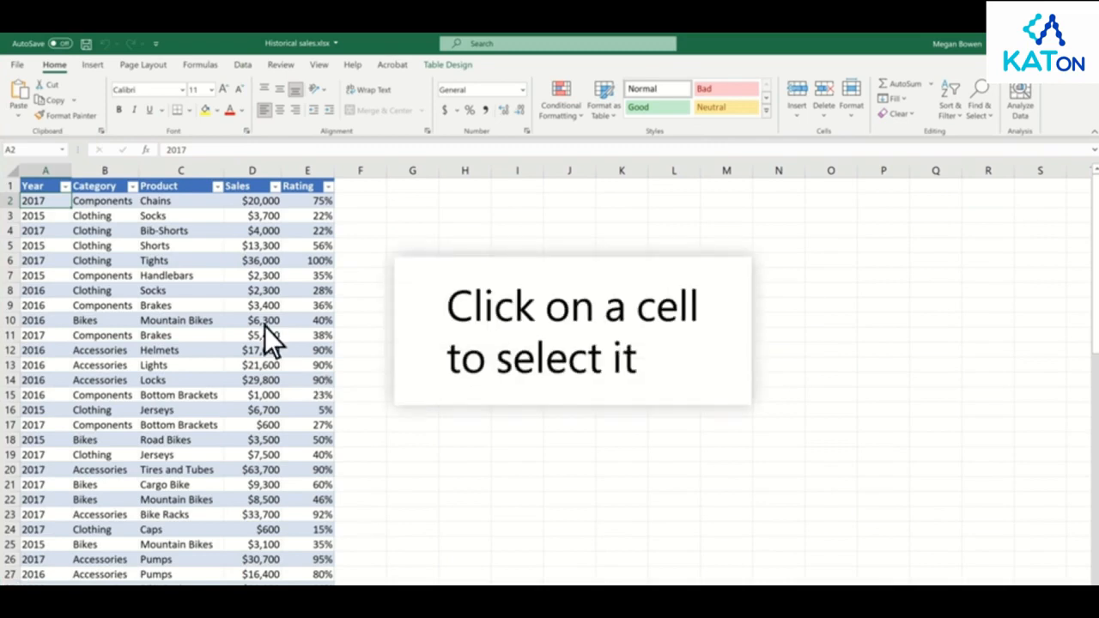
# - Select the Bib-Shorts cell C4, followed by the cell range A2:E14 in the sales table
pyautogui.click(194, 231)
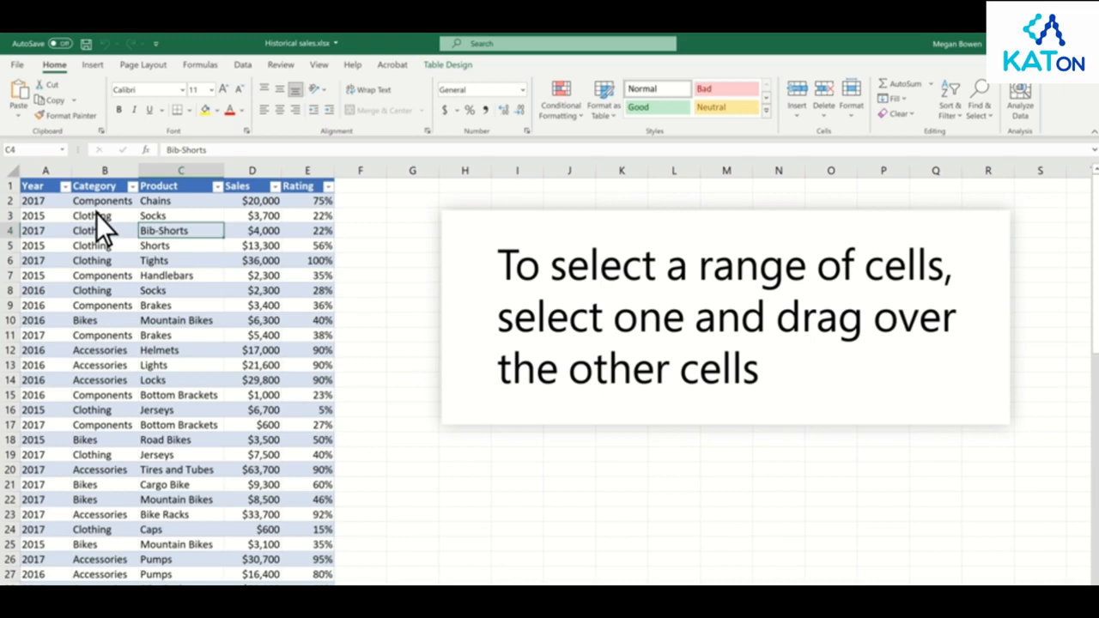
pyautogui.moveTo(33, 201); pyautogui.dragTo(308, 379)
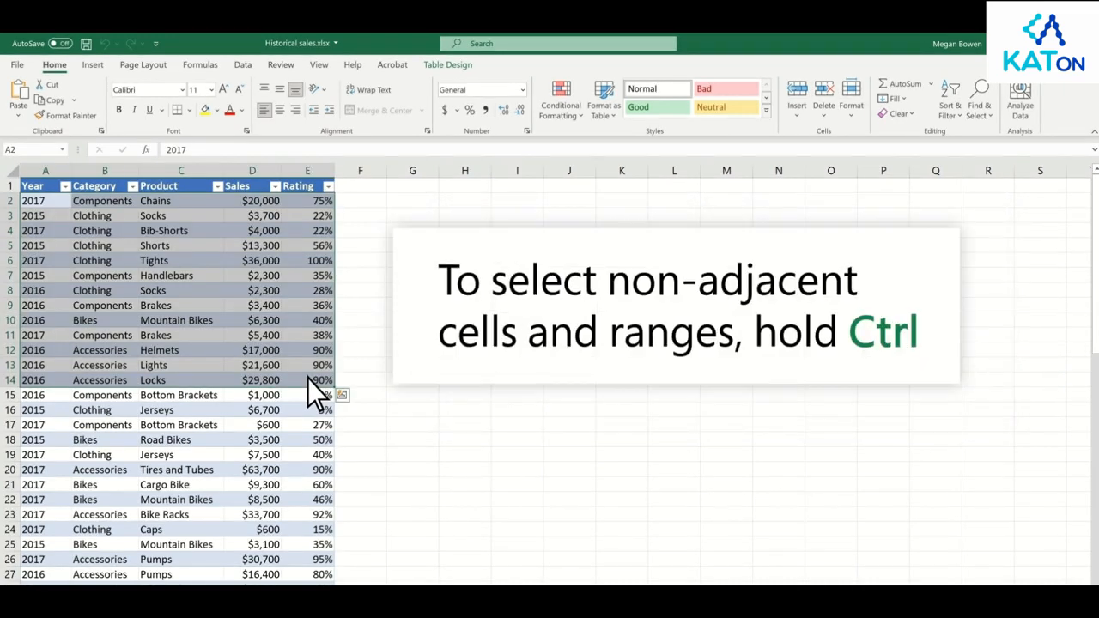
# - Select the non-adjacent ranges A2:E2, A4:E4 and A6:E6 together in the sales table
pyautogui.click(55, 200)
pyautogui.moveTo(60, 201); pyautogui.dragTo(305, 200)
pyautogui.moveTo(70, 233); pyautogui.dragTo(299, 231)
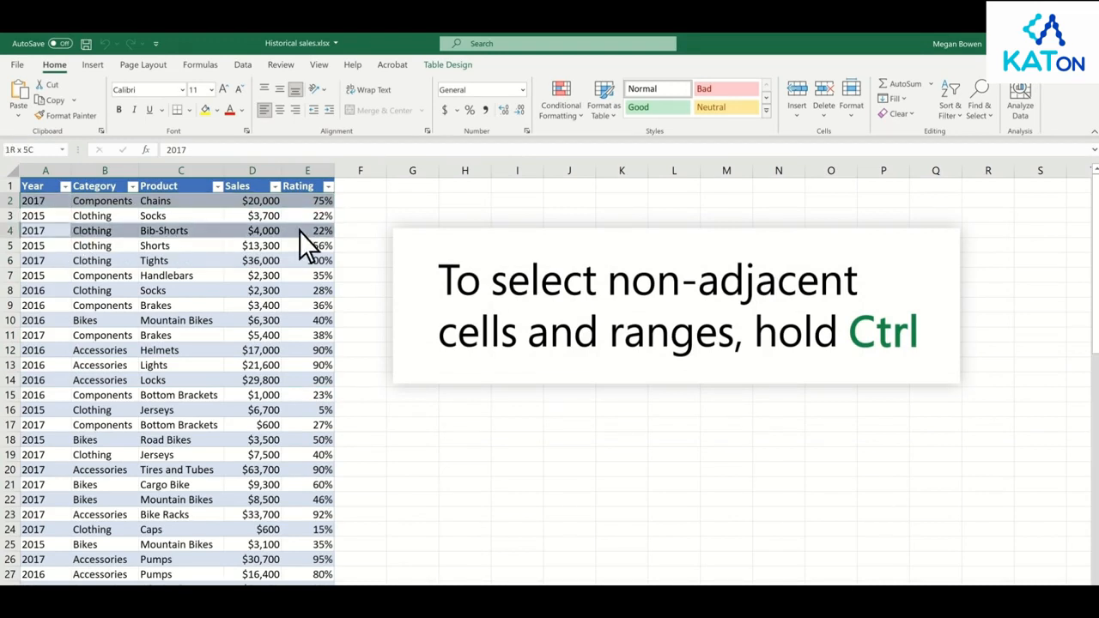
pyautogui.moveTo(54, 260); pyautogui.dragTo(296, 260)
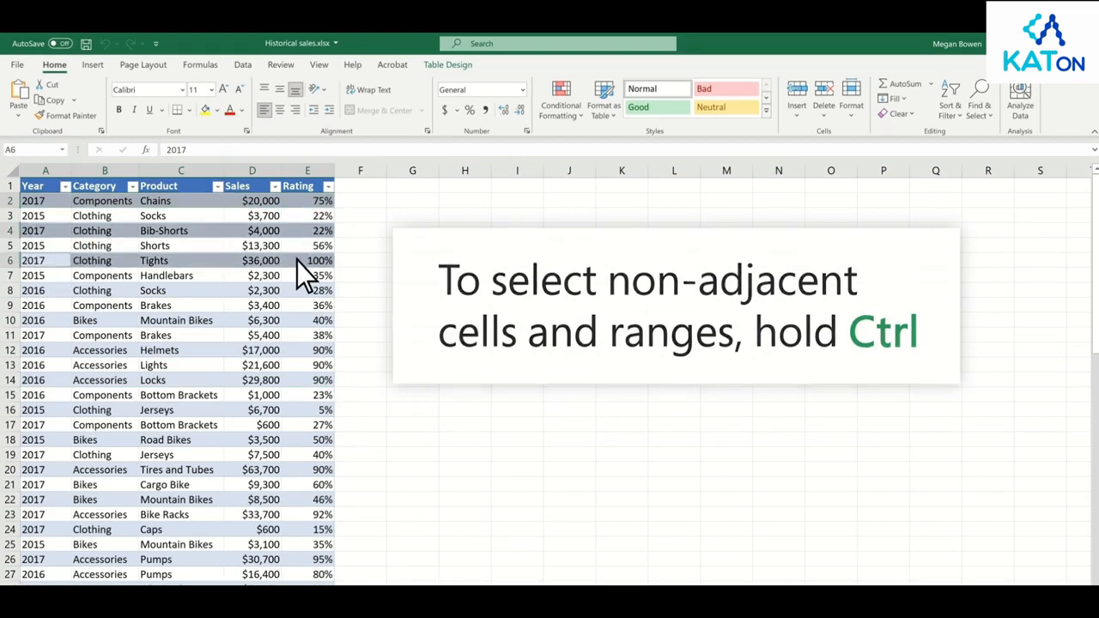
# - Select the Category column B and row 4 individually, followed by the non-adjacent columns B and D together
pyautogui.click(110, 172)
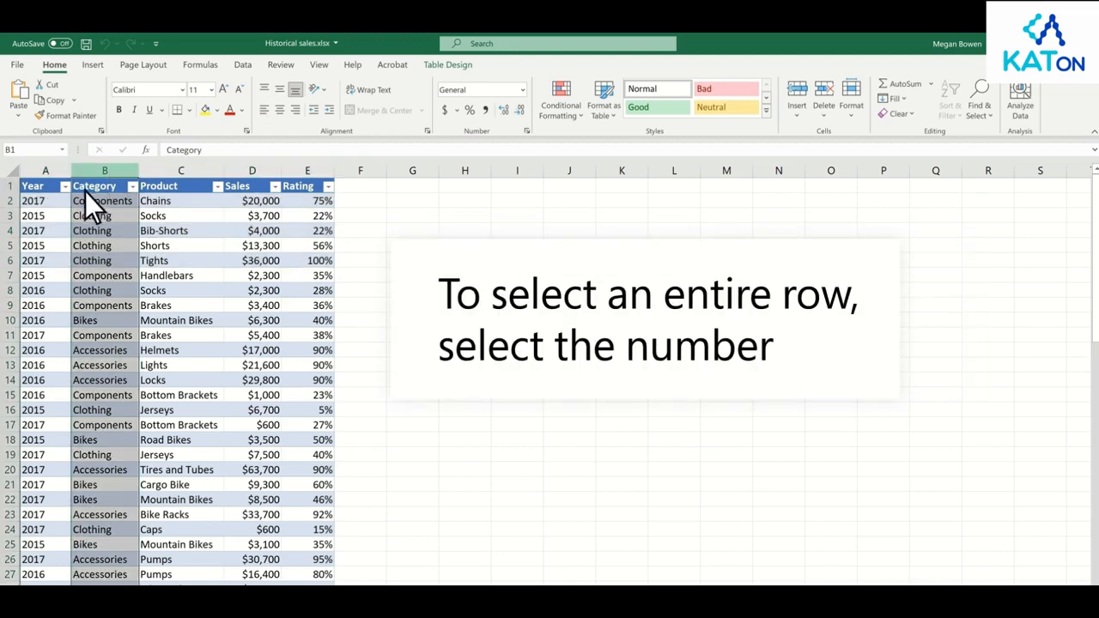
pyautogui.click(15, 232)
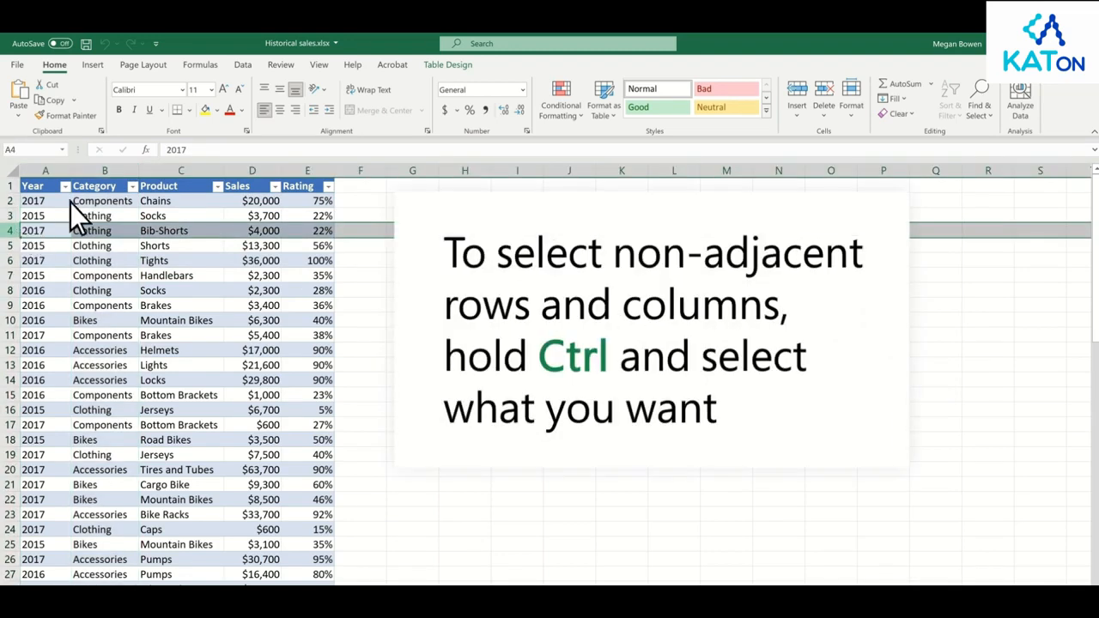
pyautogui.click(111, 172)
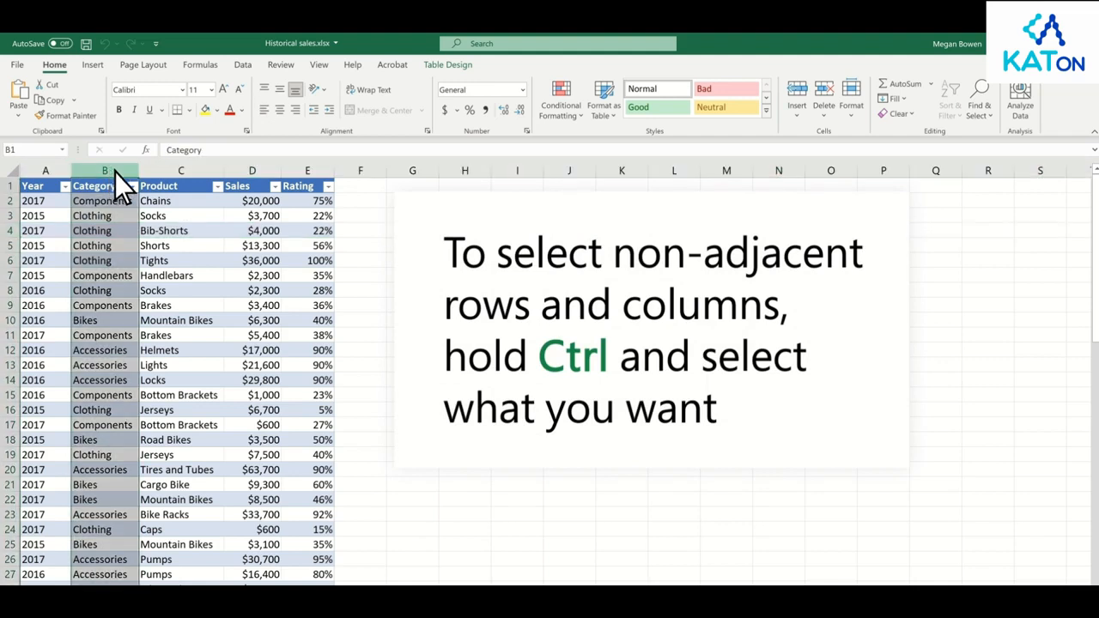
pyautogui.keyDown('ctrl'); pyautogui.click(260, 172); pyautogui.keyUp('ctrl')
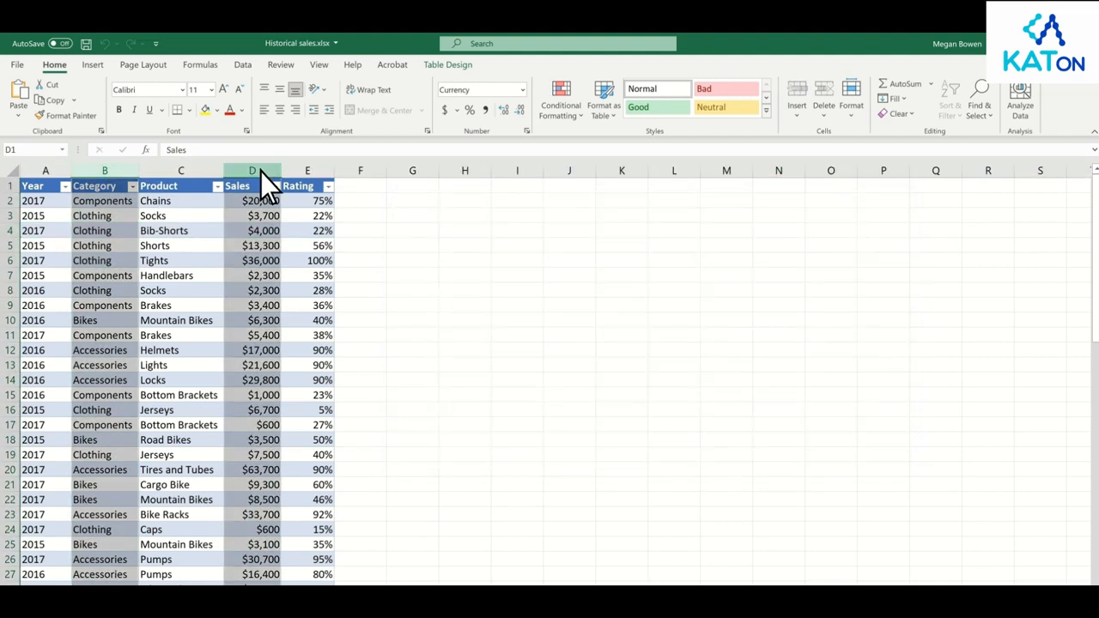
# - Select all the data in the sales table starting from cell A2, followed by the entire worksheet
pyautogui.click(55, 199)
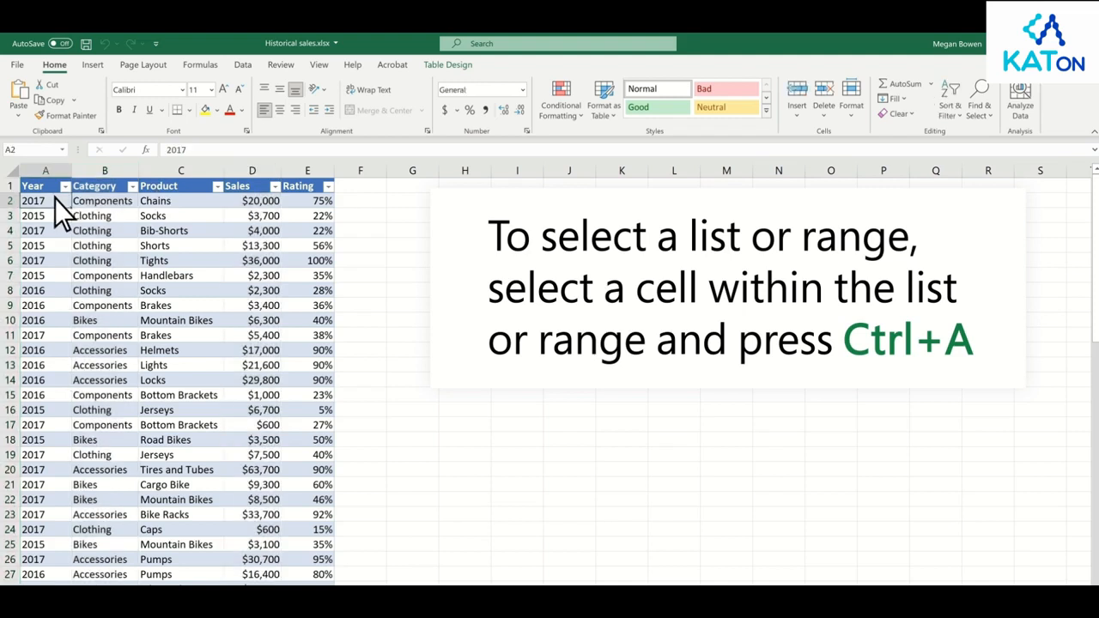
pyautogui.hotkey('ctrl', 'a')
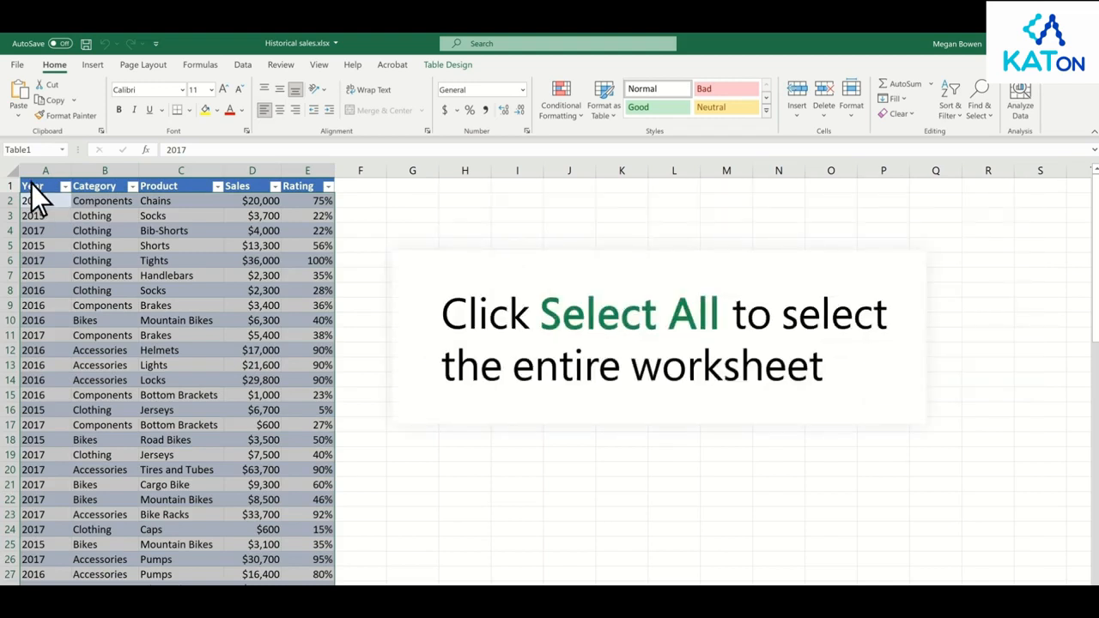
pyautogui.click(10, 171)
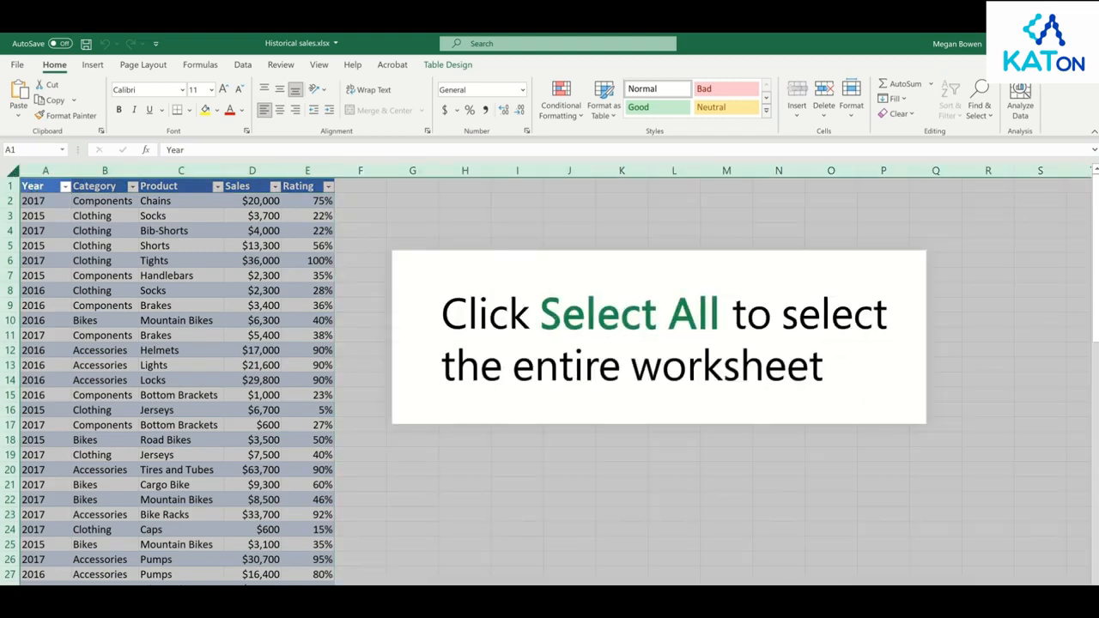
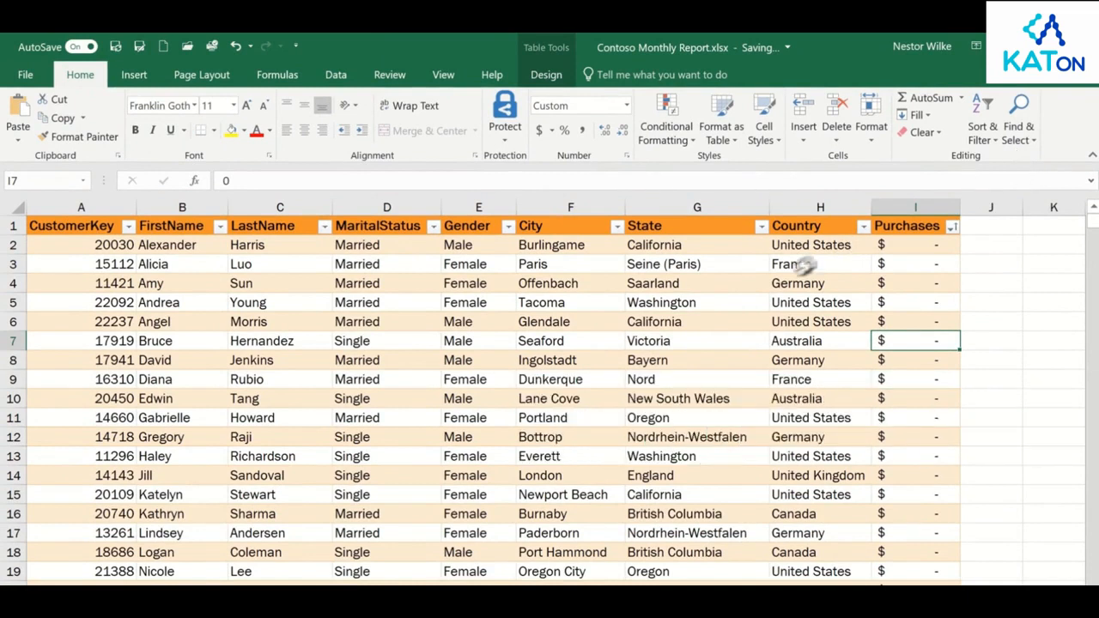
# - Start a custom sort on the customer table from City cell F9 and add two extra sort levels
pyautogui.click(567, 382)
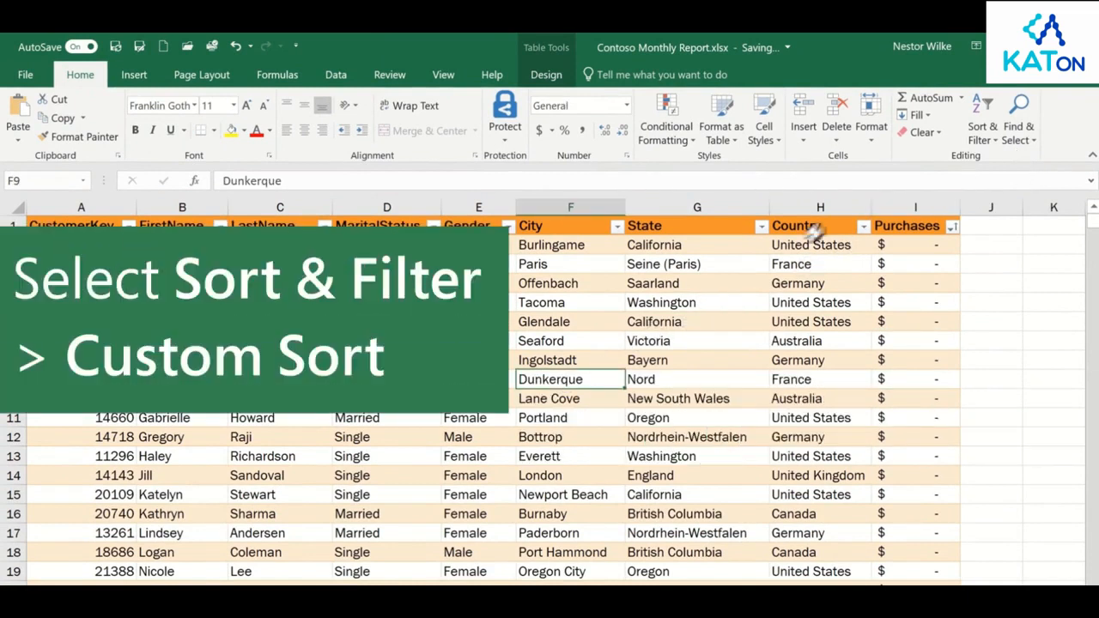
pyautogui.click(981, 127)
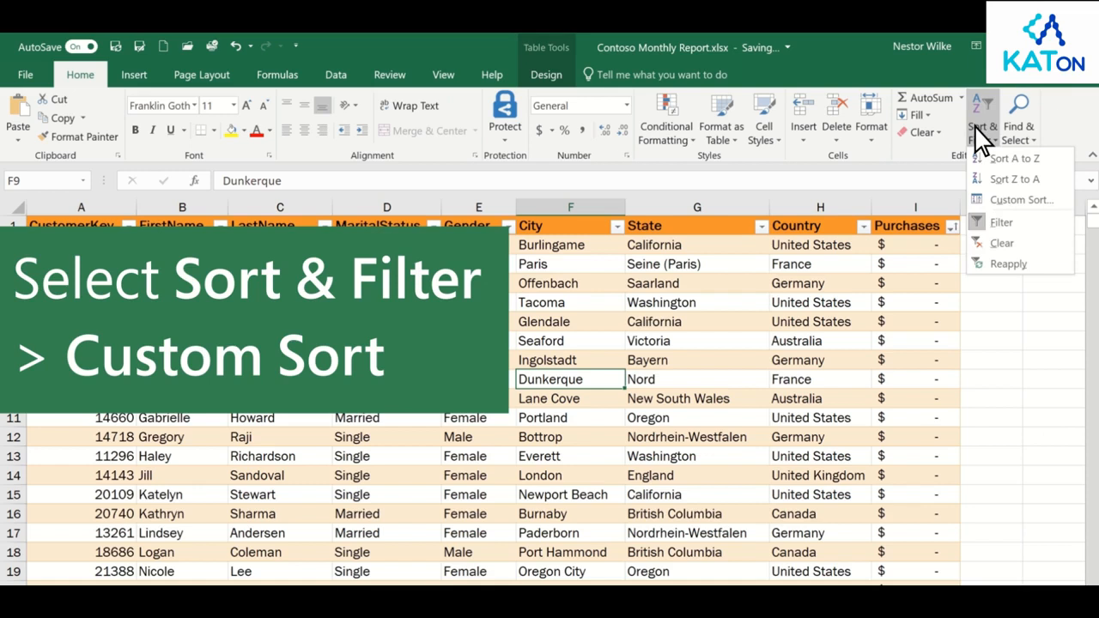
pyautogui.click(1019, 200)
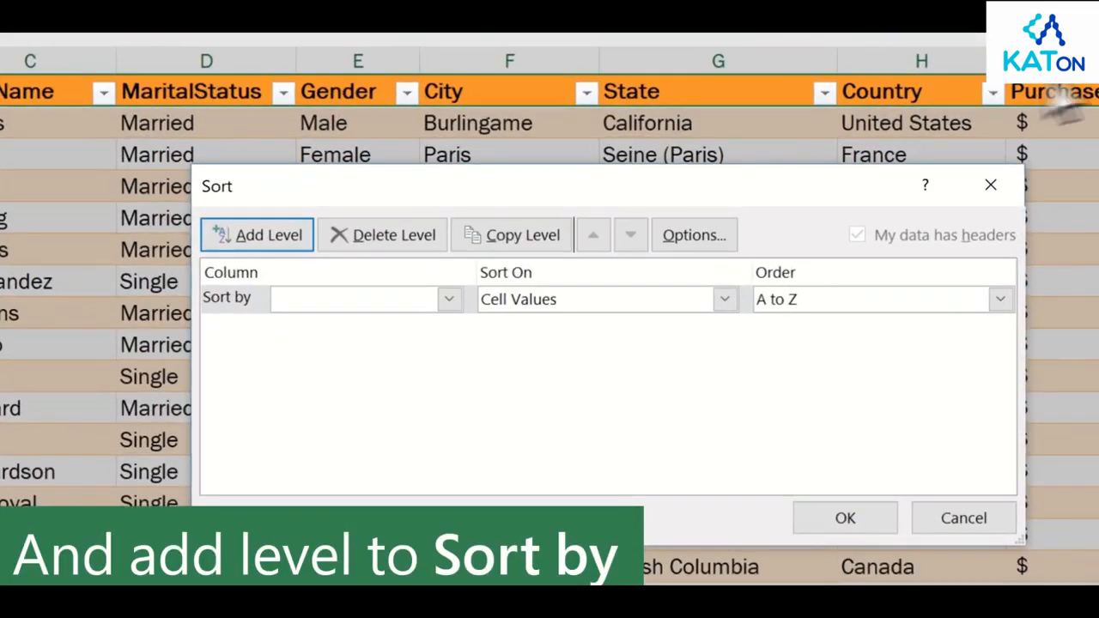
pyautogui.click(266, 237)
pyautogui.click(265, 234)
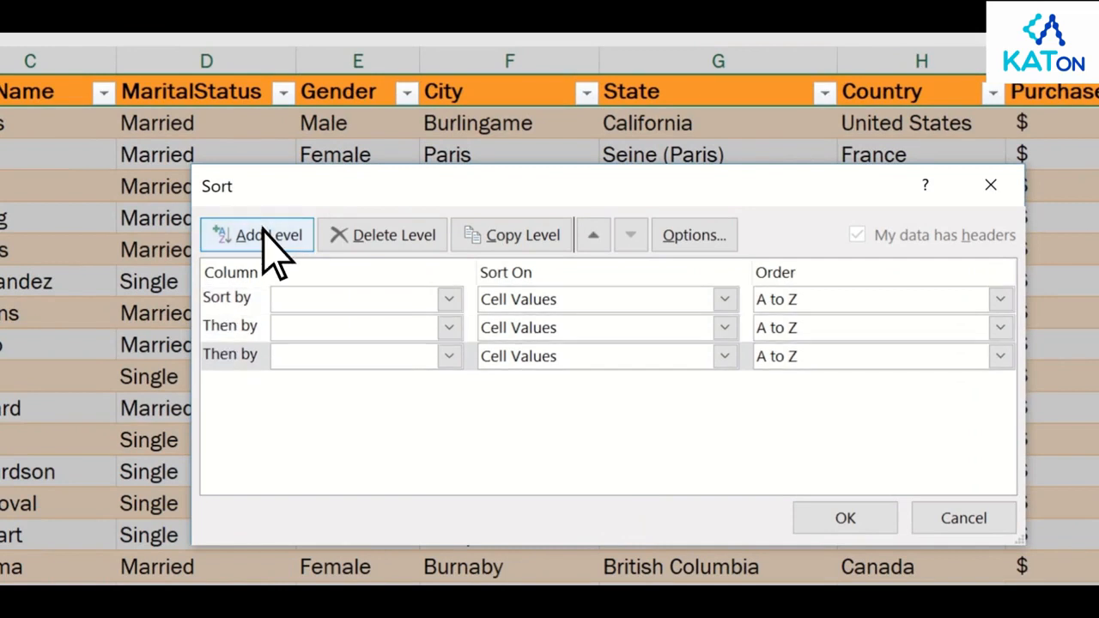
# - Sort the customer table by City A to Z, Country A to Z, and Purchases Smallest to Largest
pyautogui.click(448, 298)
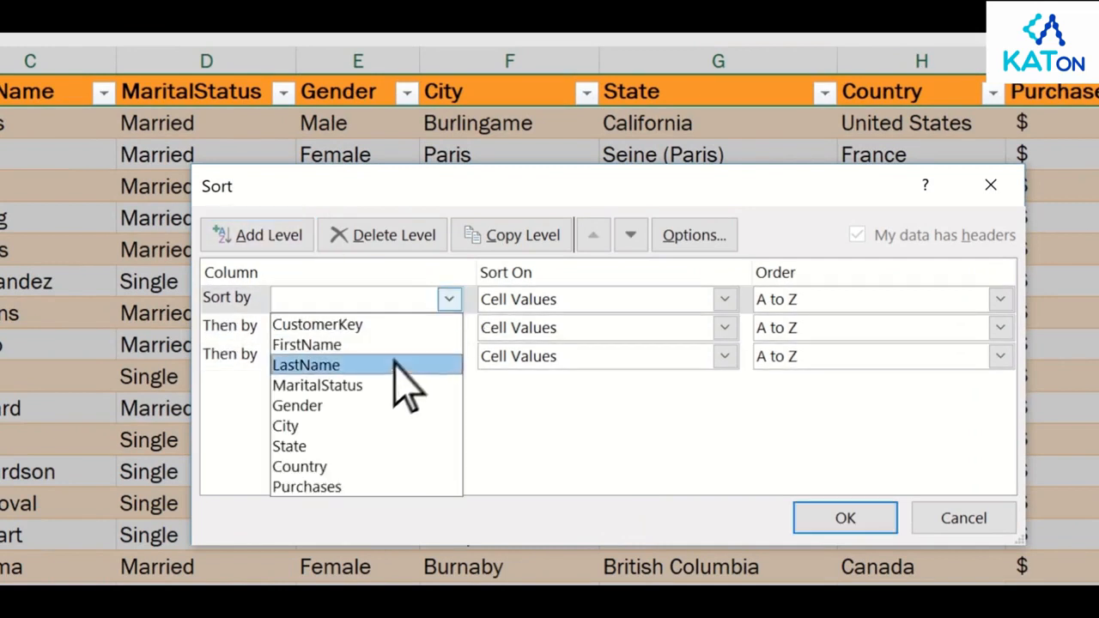
pyautogui.click(360, 426)
pyautogui.click(448, 327)
pyautogui.click(365, 493)
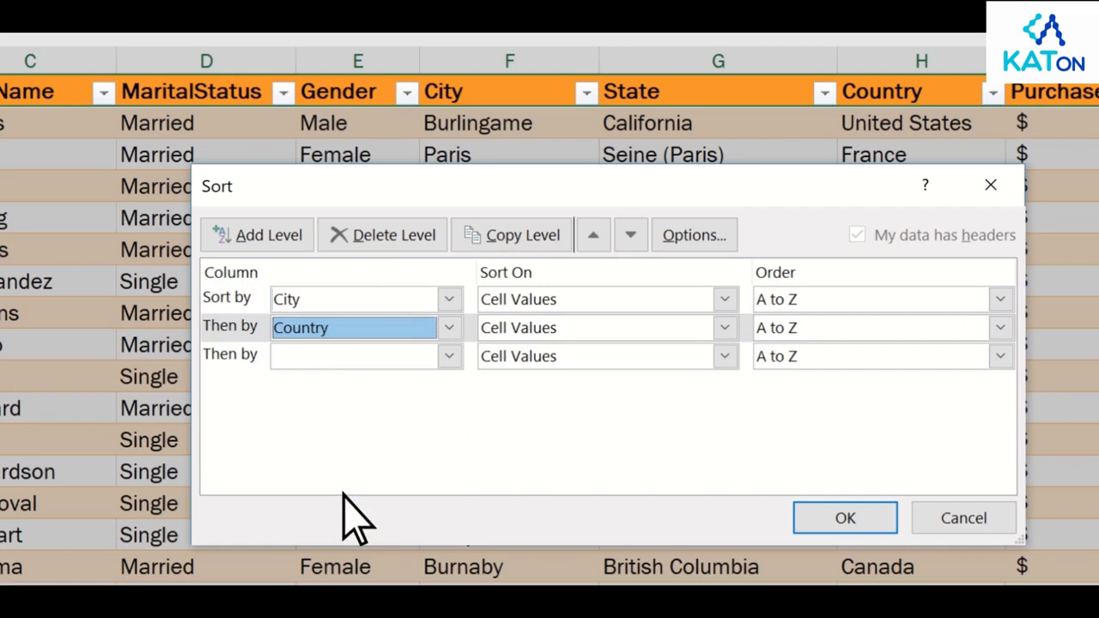
pyautogui.click(449, 355)
pyautogui.click(360, 545)
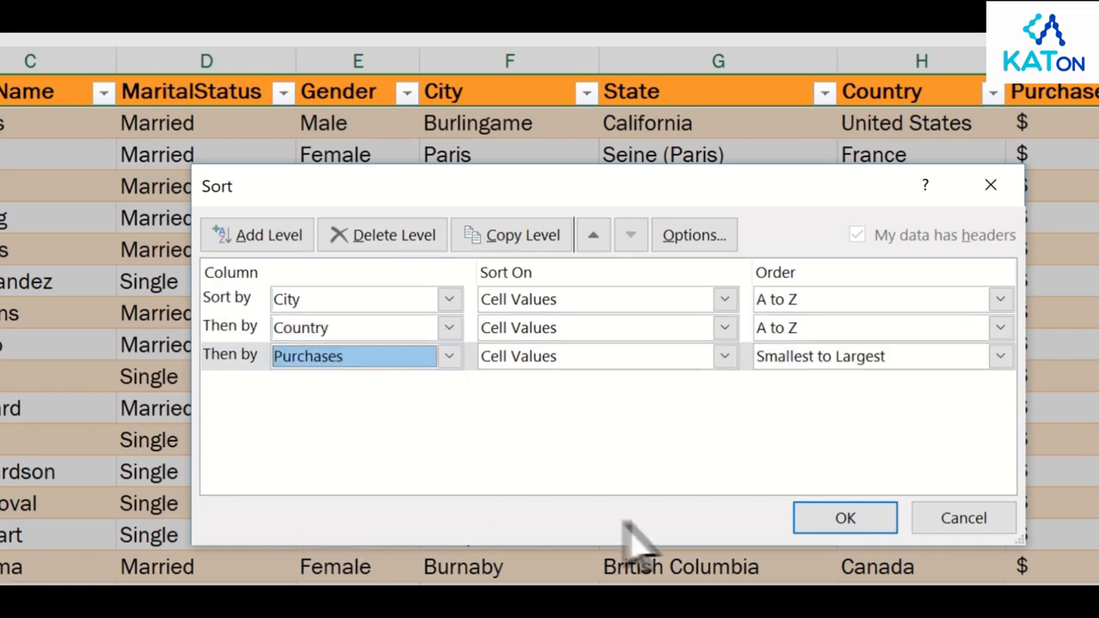
pyautogui.click(846, 518)
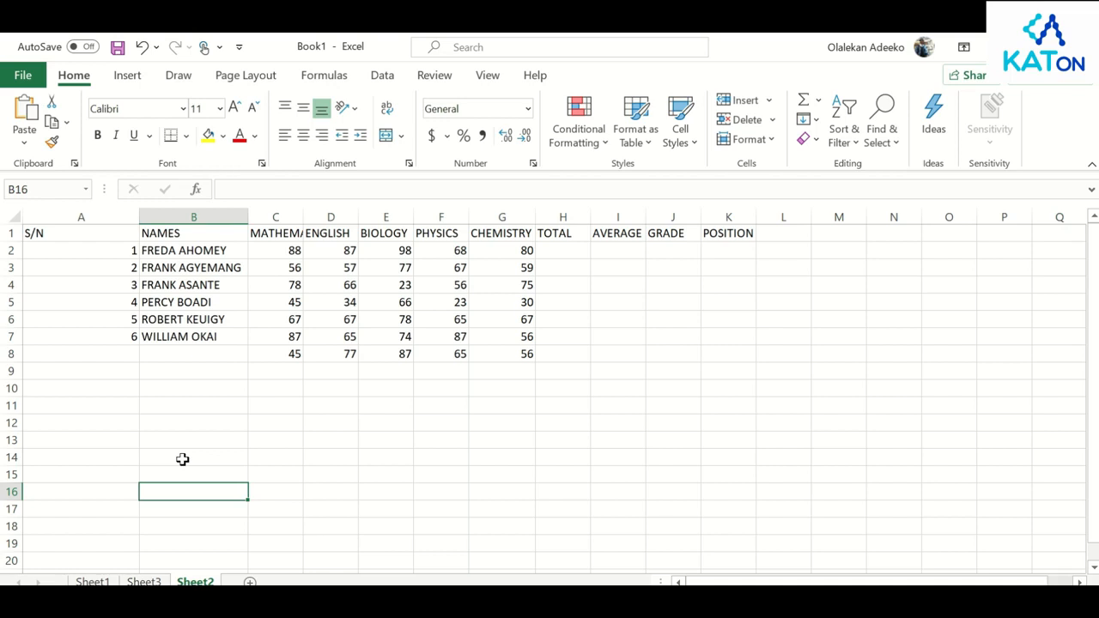
# - Enter =SUM(C2:G2) in TOTAL cell H2 and fill the formula down through row 8
pyautogui.click(568, 250)
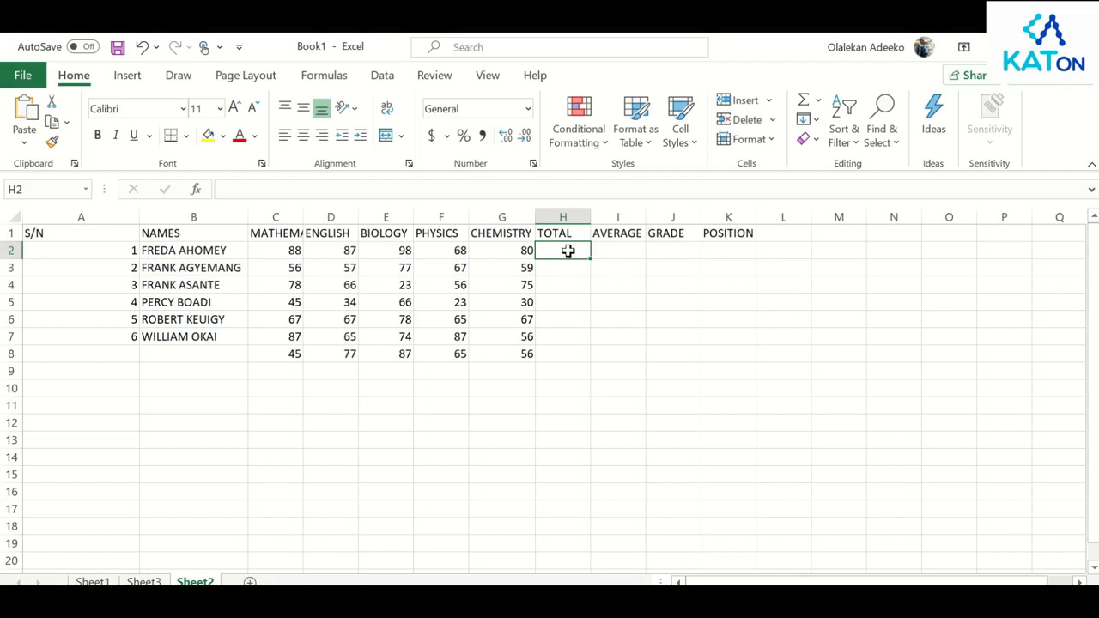
pyautogui.write('=')
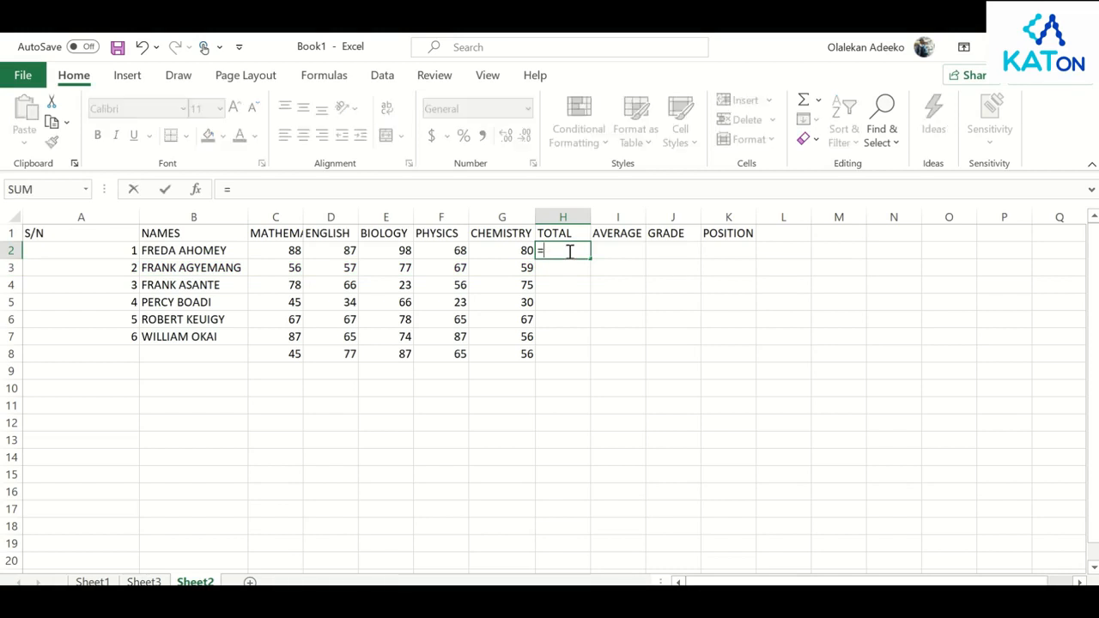
pyautogui.write('SUM')
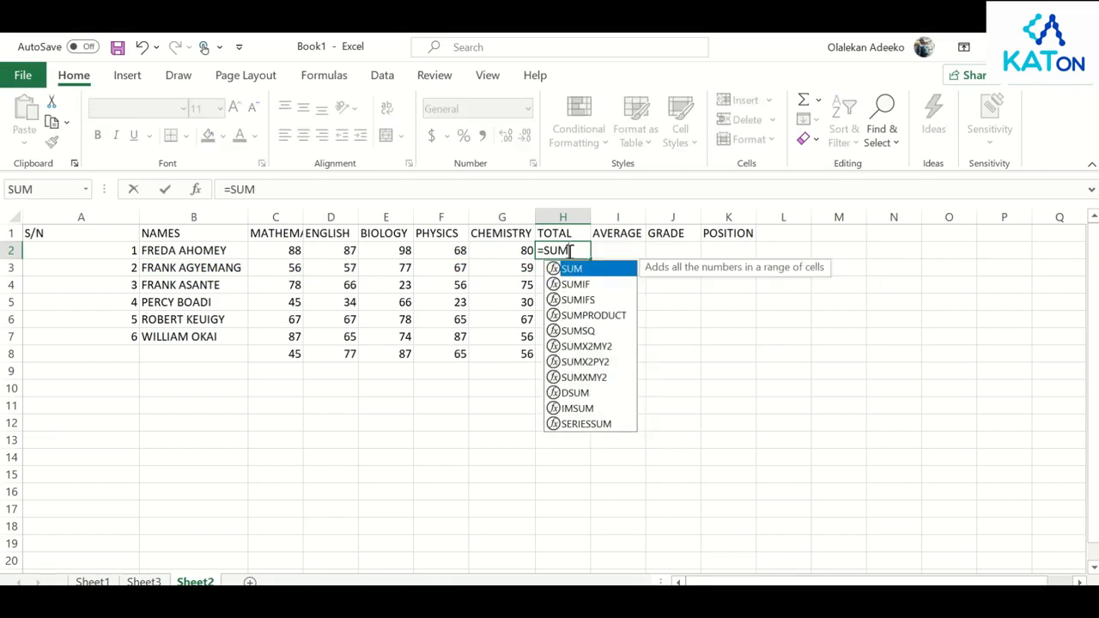
pyautogui.write('(')
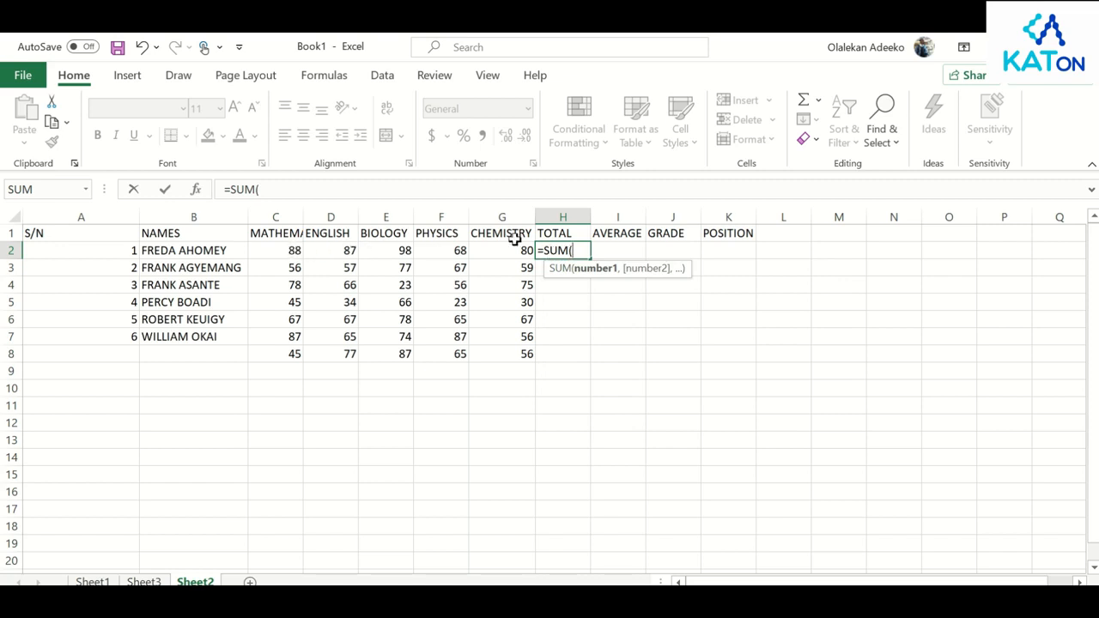
pyautogui.write('C')
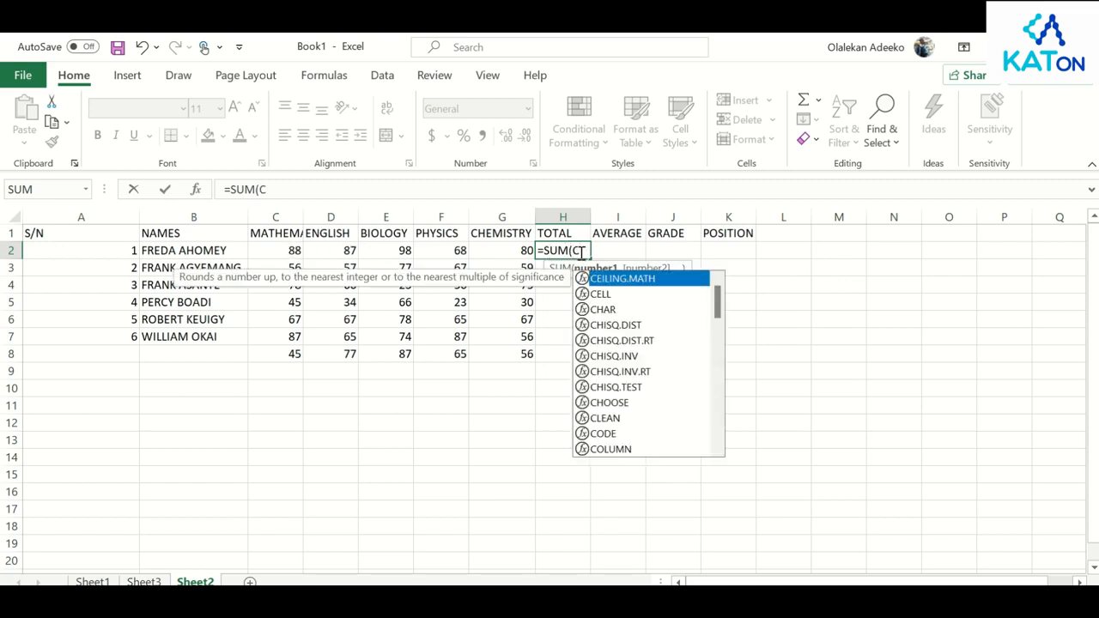
pyautogui.write('2:')
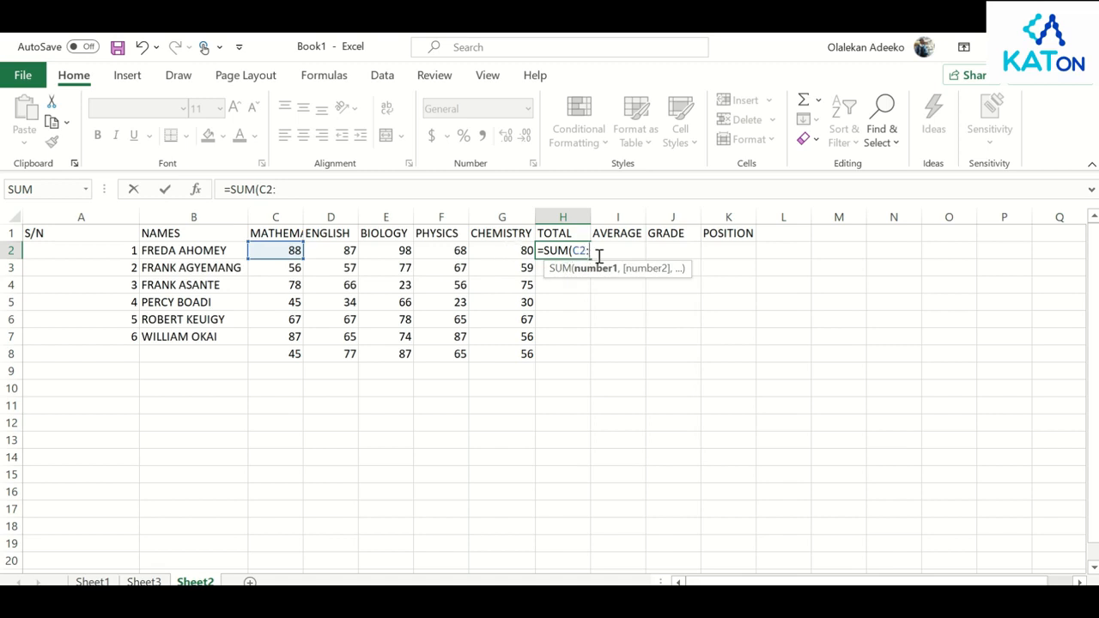
pyautogui.write('G2')
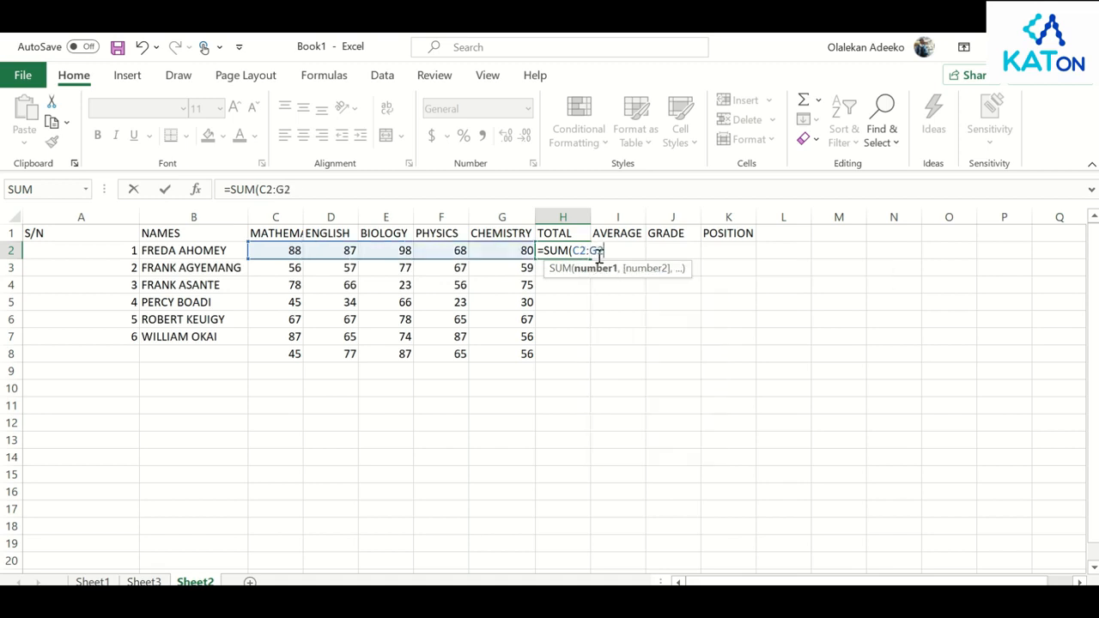
pyautogui.press('Return')
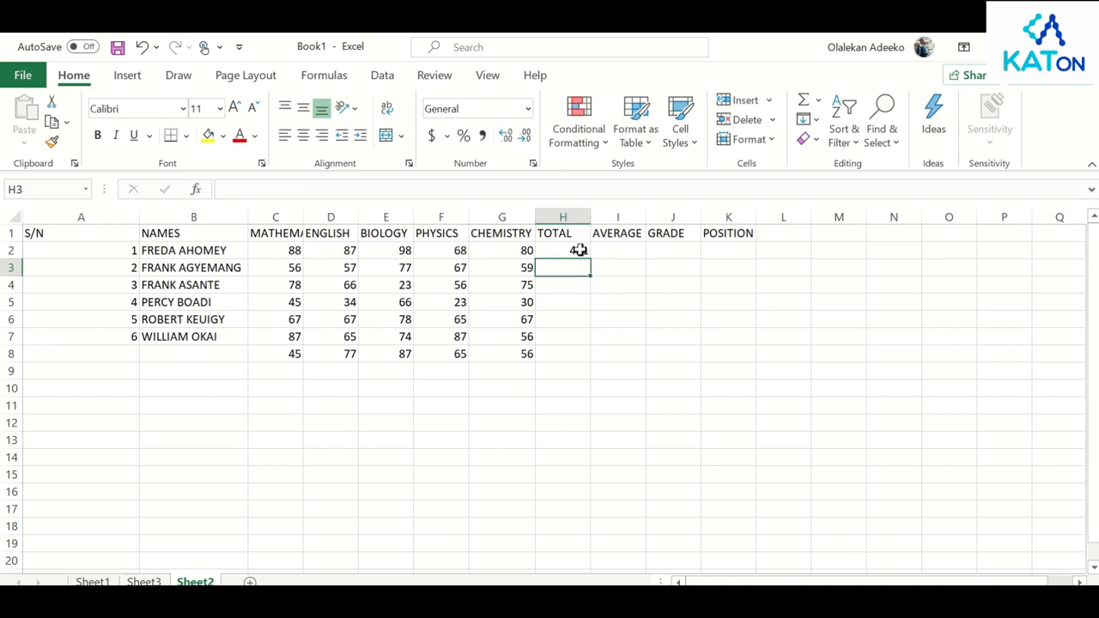
pyautogui.click(581, 253)
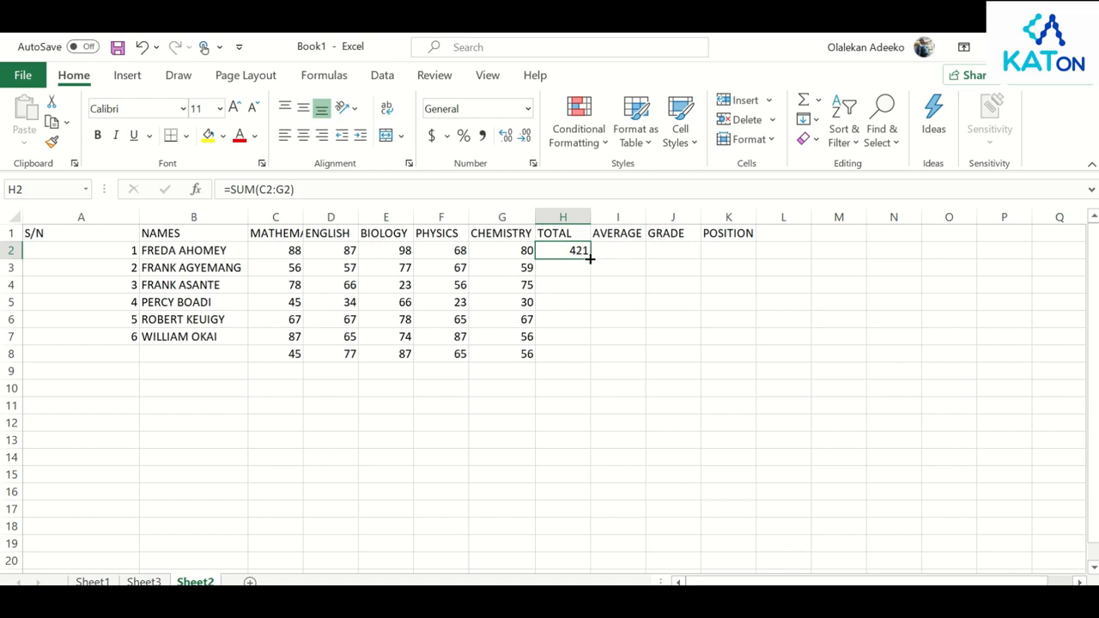
pyautogui.doubleClick(590, 258)
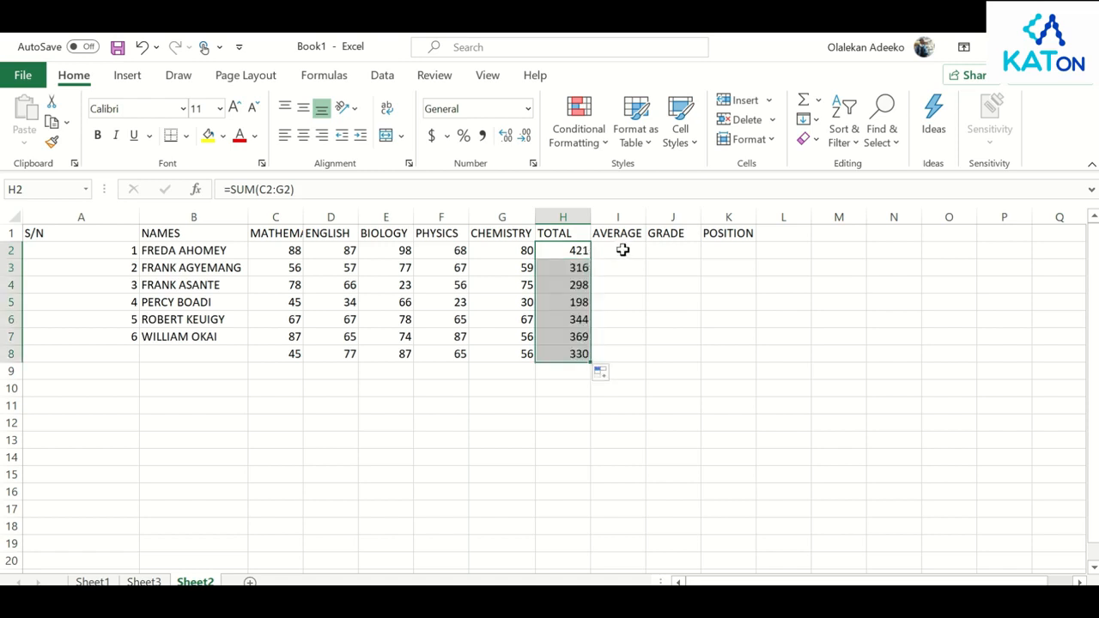
# - Enter =AVERAGE(C2:G2) in AVERAGE cell I2 and fill the formula down through row 8
pyautogui.click(625, 250)
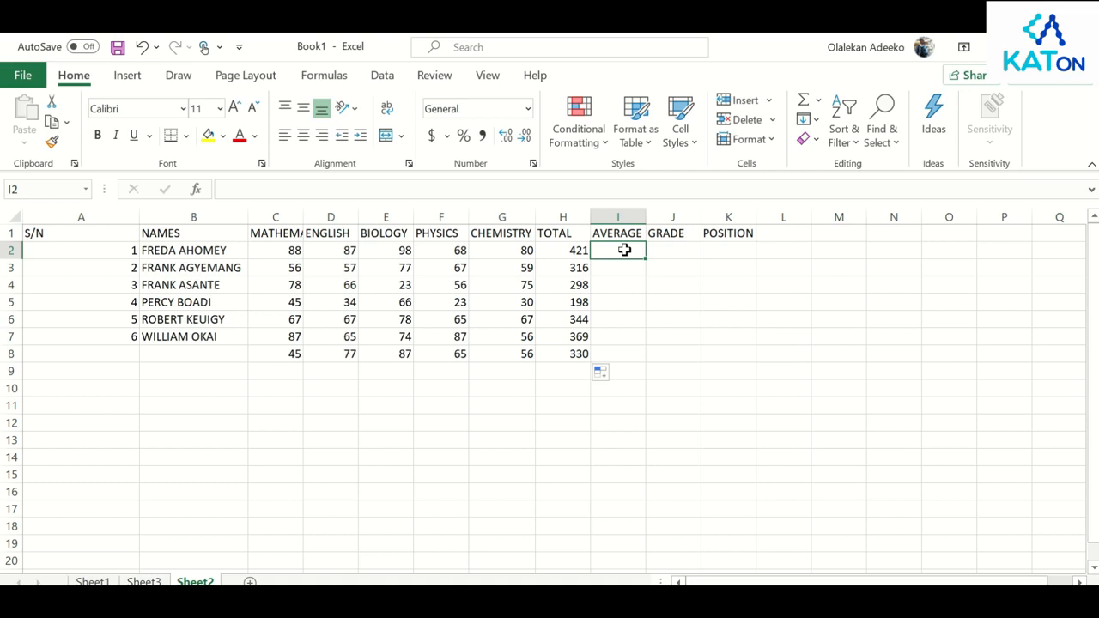
pyautogui.write('=AV')
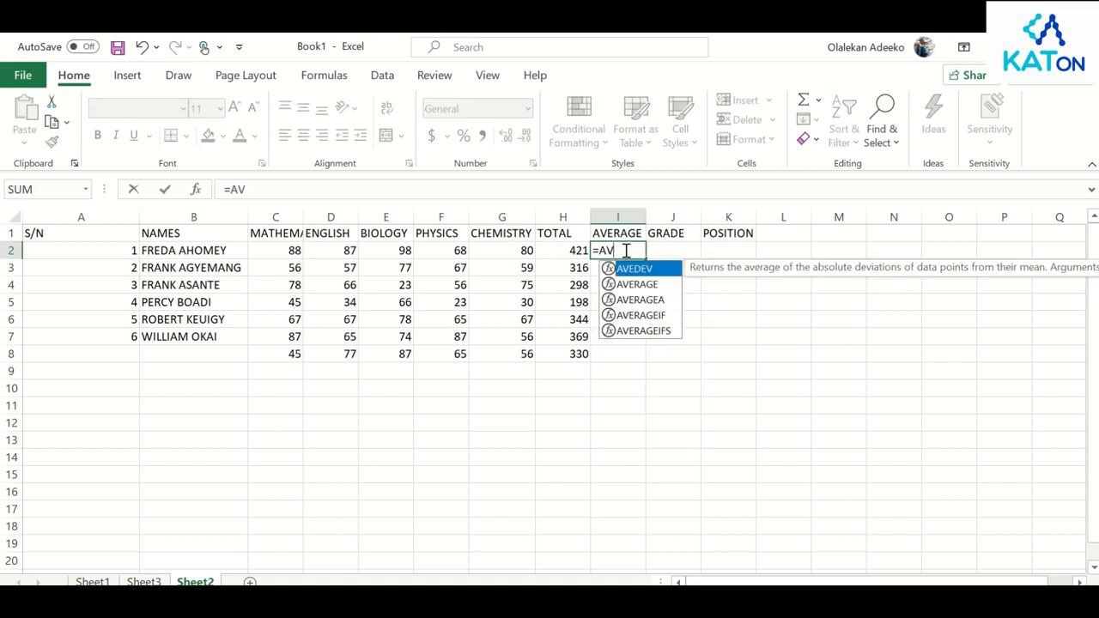
pyautogui.write('ERAGE')
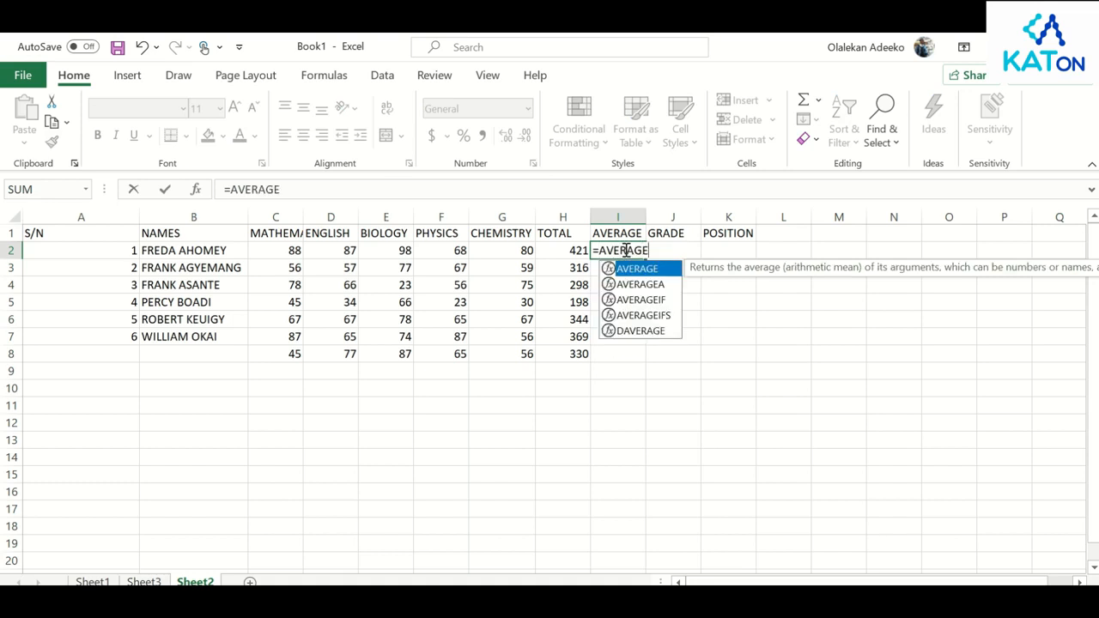
pyautogui.write('(C2:')
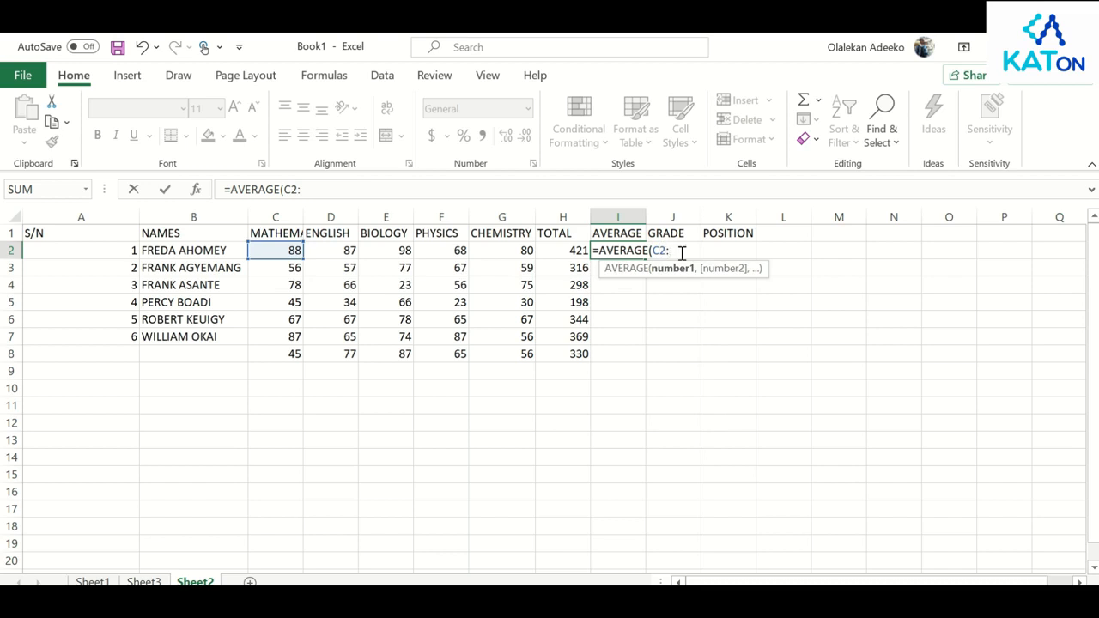
pyautogui.write('G2)')
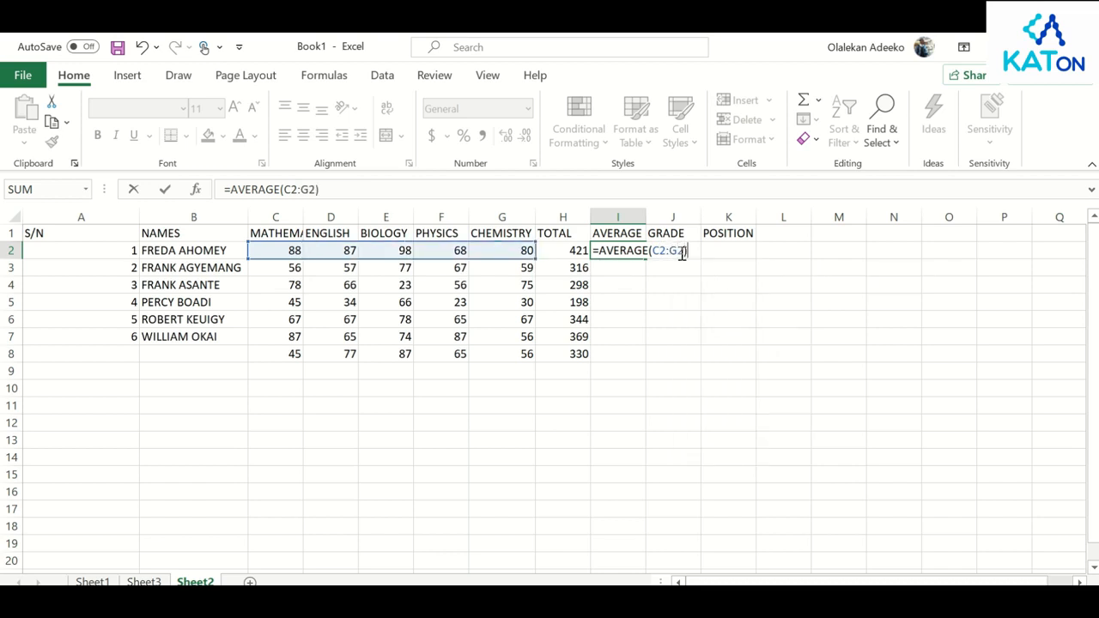
pyautogui.press('Return')
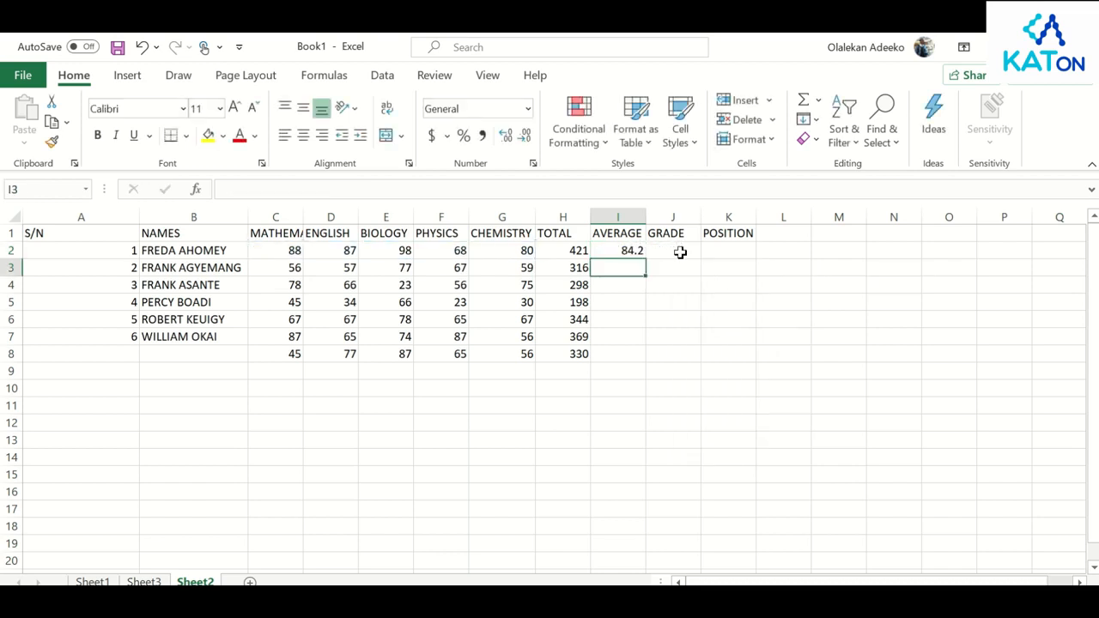
pyautogui.click(634, 250)
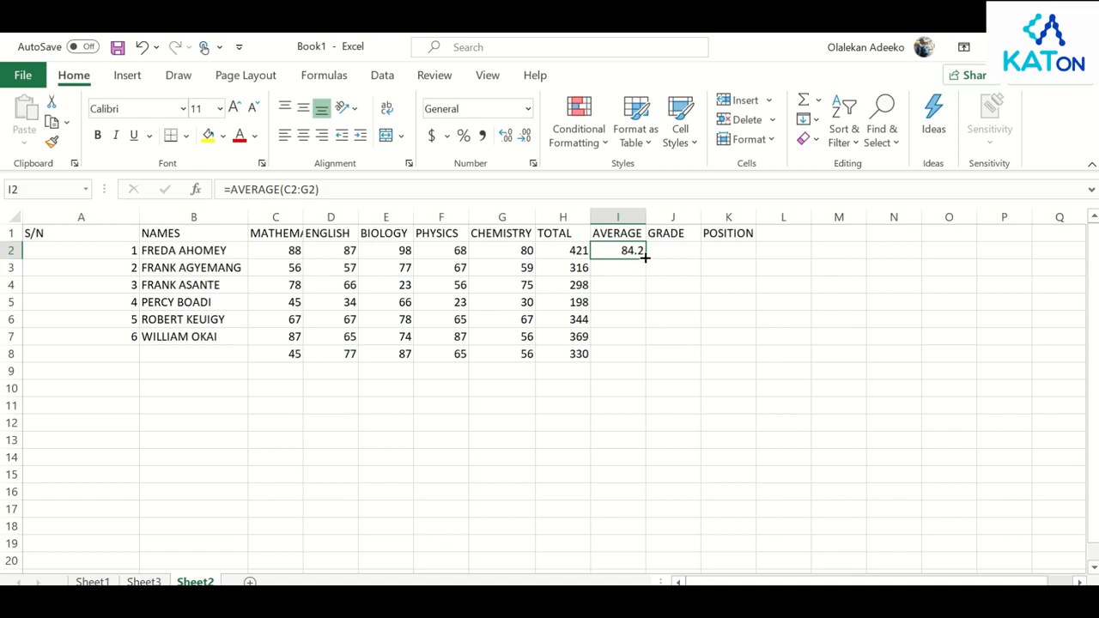
pyautogui.doubleClick(644, 256)
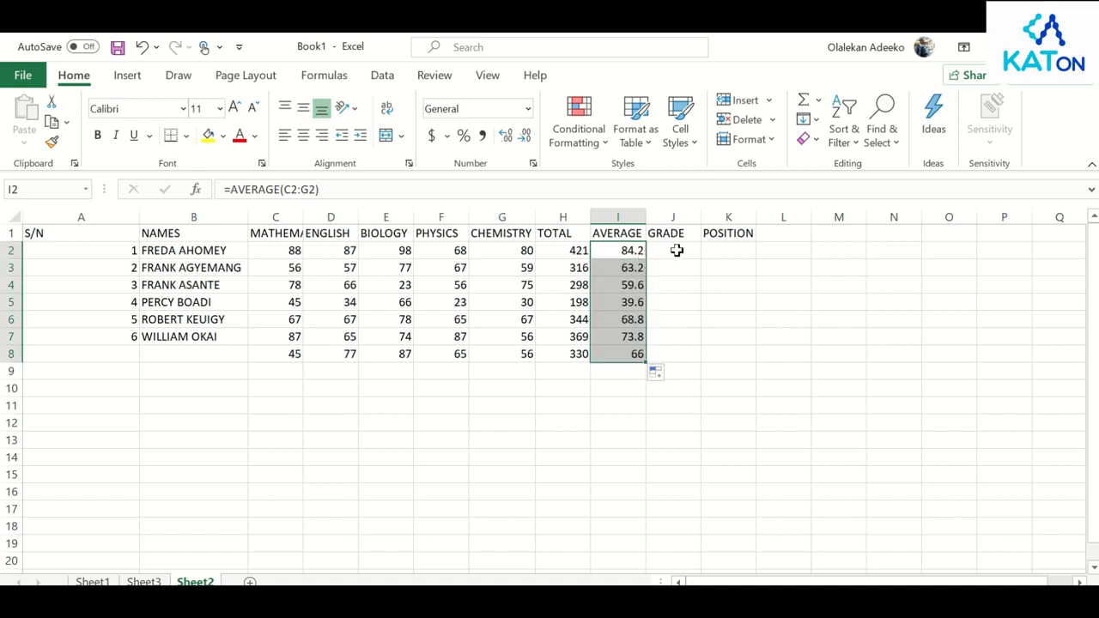
# - Begin a nested IF formula in GRADE cell J2 that returns "A" for I2>=70 and "B" for I2>=60
pyautogui.click(678, 250)
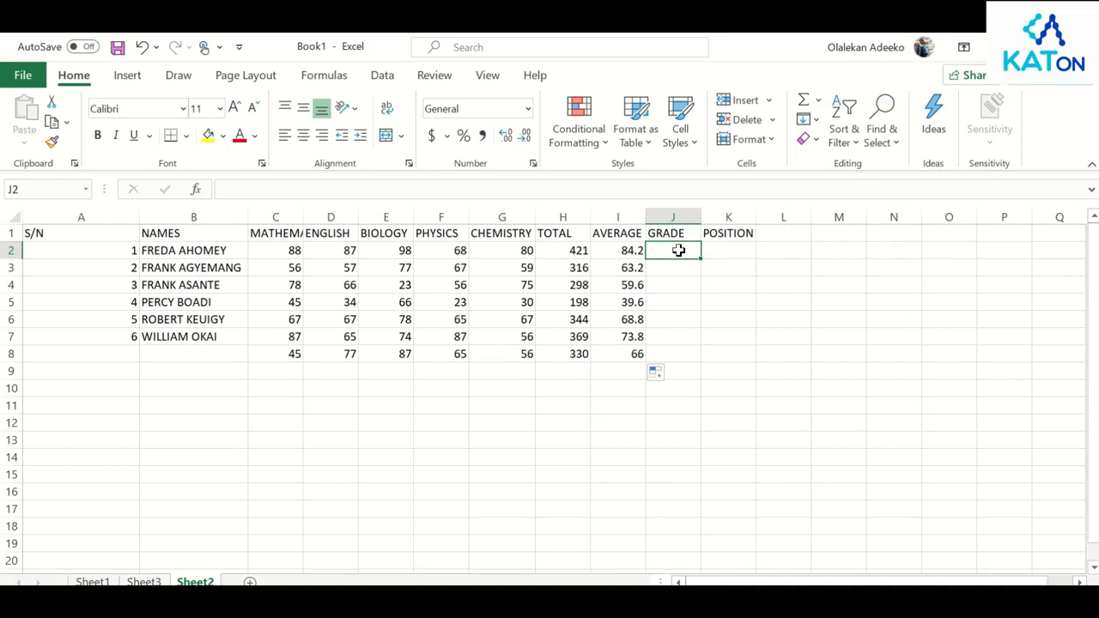
pyautogui.write('=')
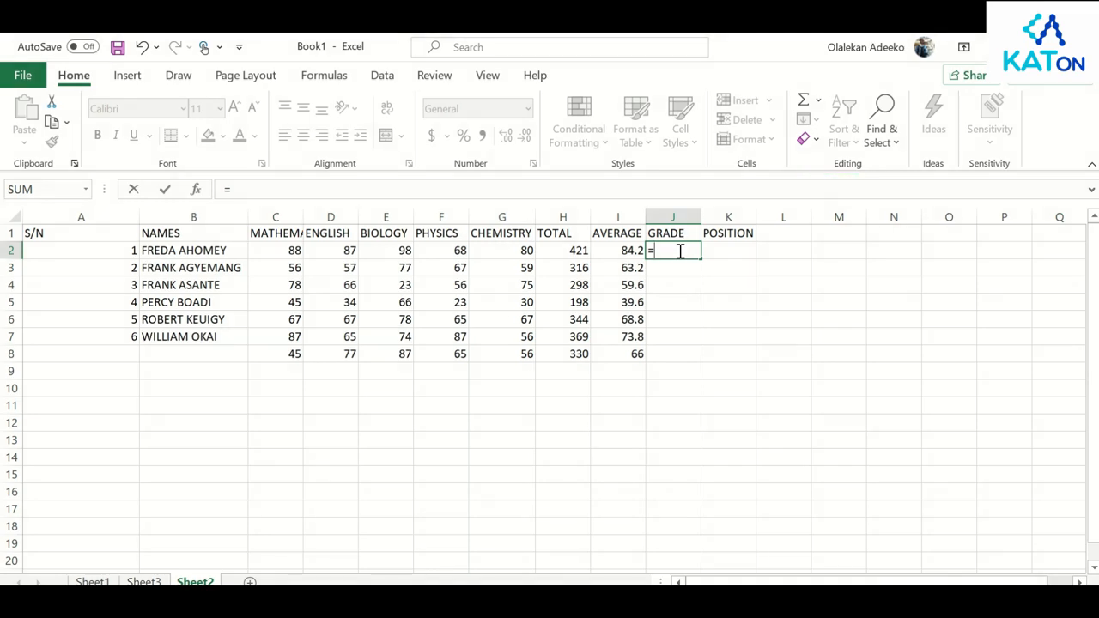
pyautogui.write('IF')
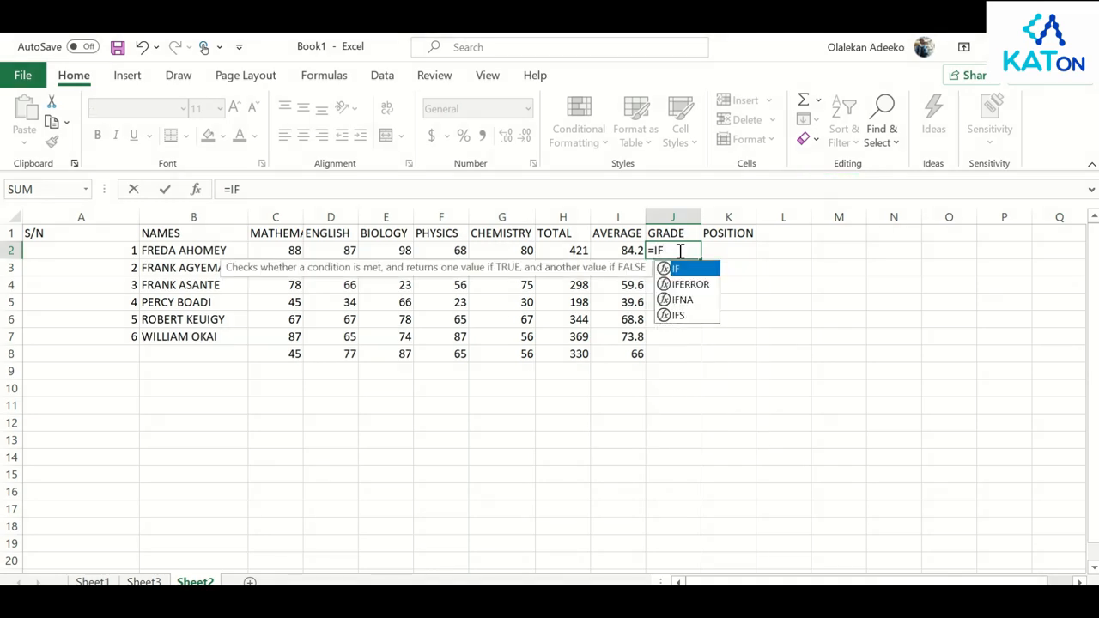
pyautogui.write('(I')
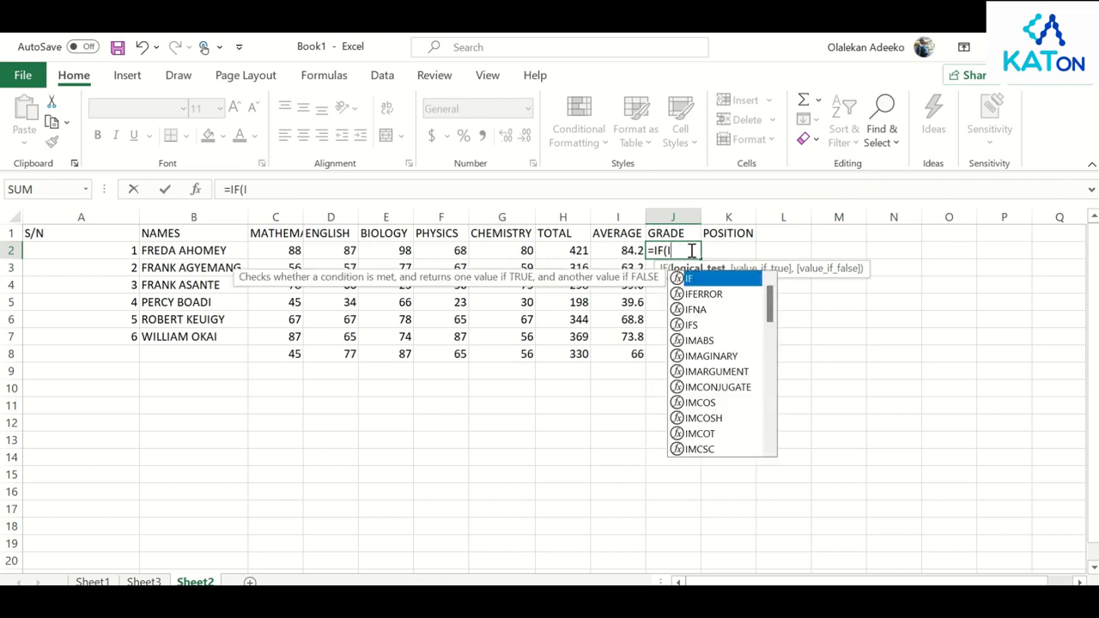
pyautogui.write('2>=')
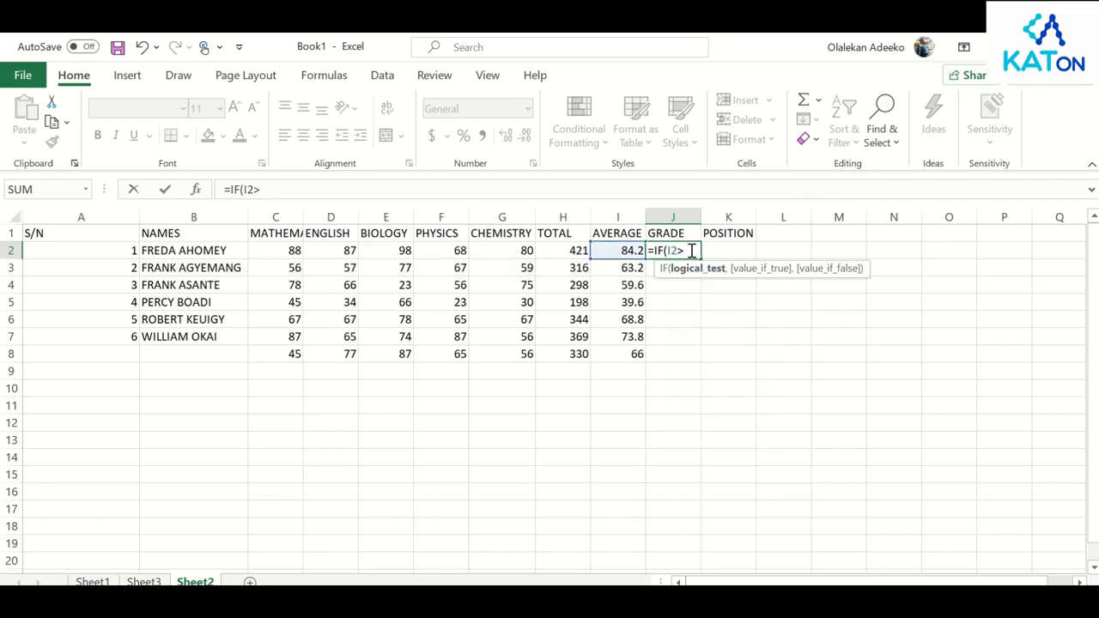
pyautogui.write('70,"')
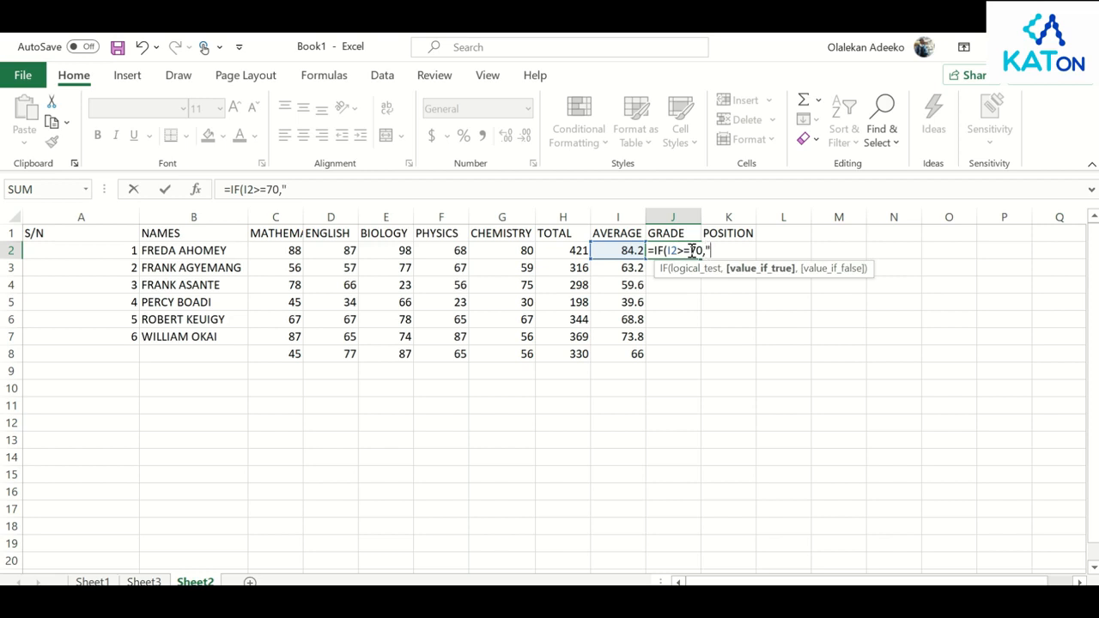
pyautogui.write('A",')
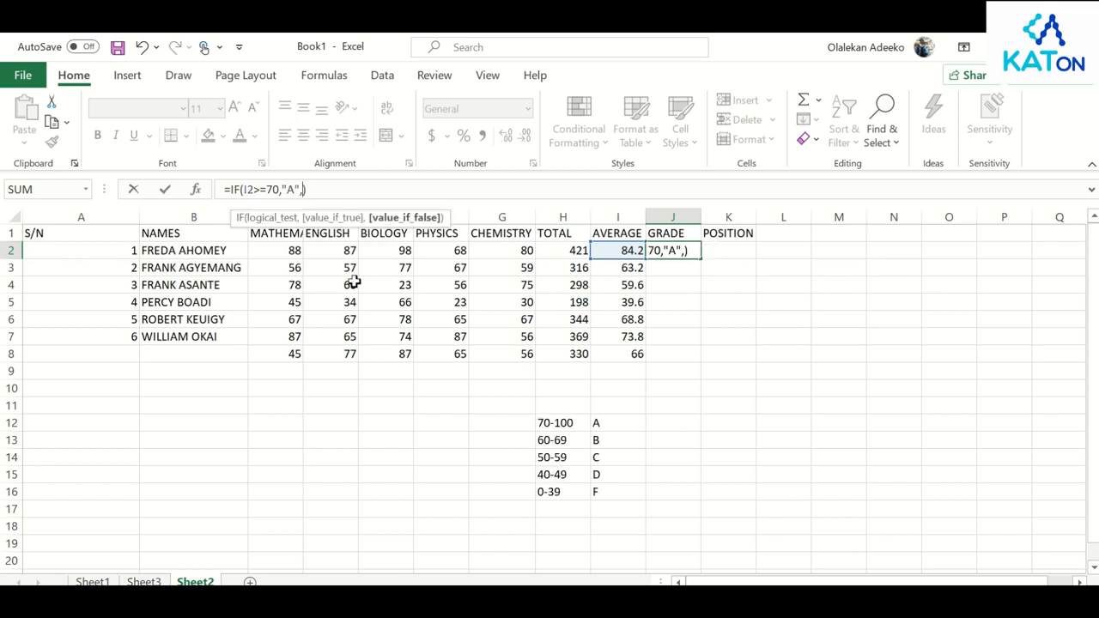
pyautogui.write('IF')
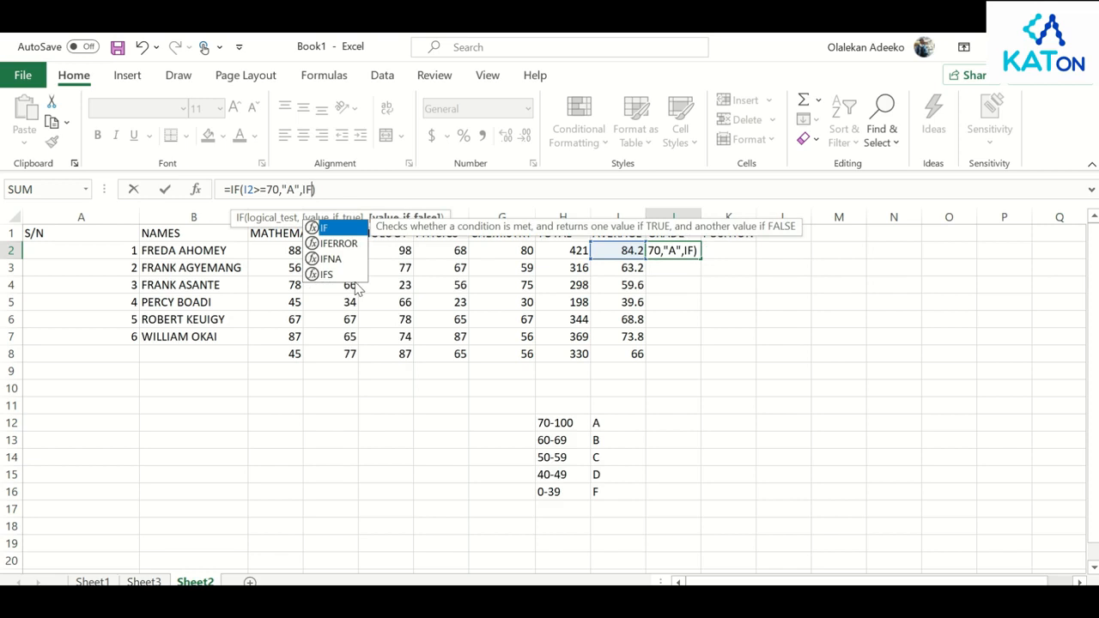
pyautogui.press('Delete')
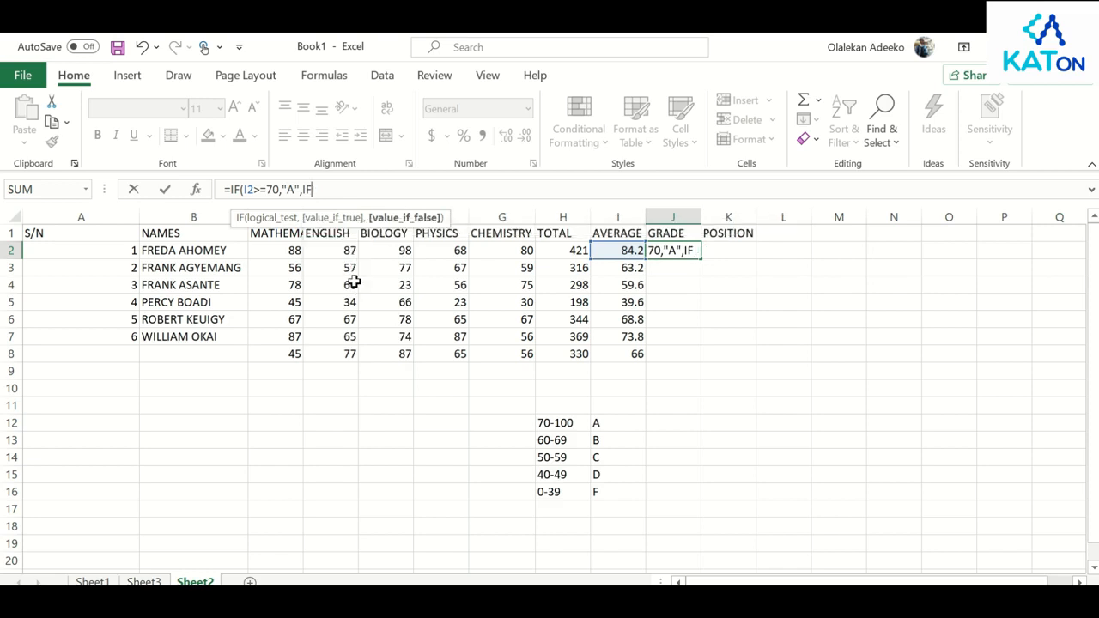
pyautogui.write('(')
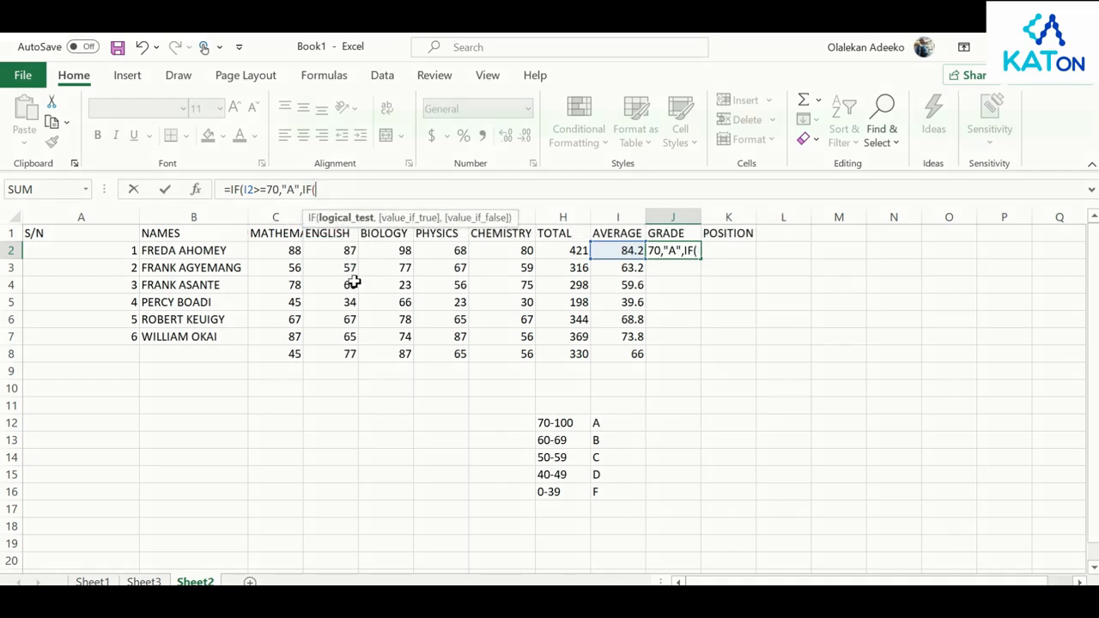
pyautogui.write('I2>')
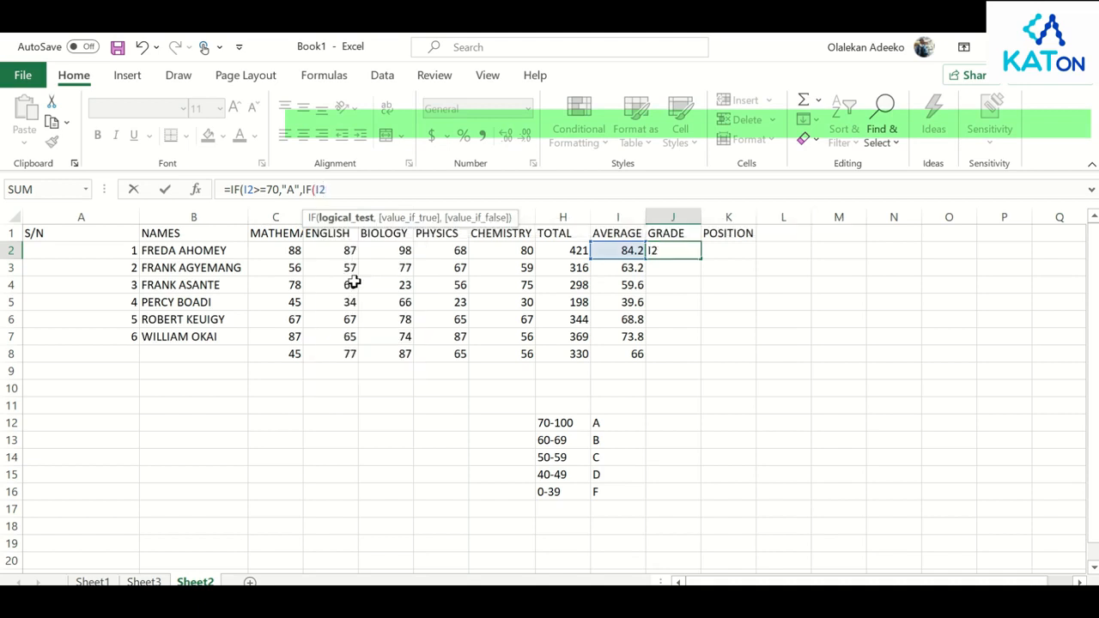
pyautogui.write('=60,"B",')
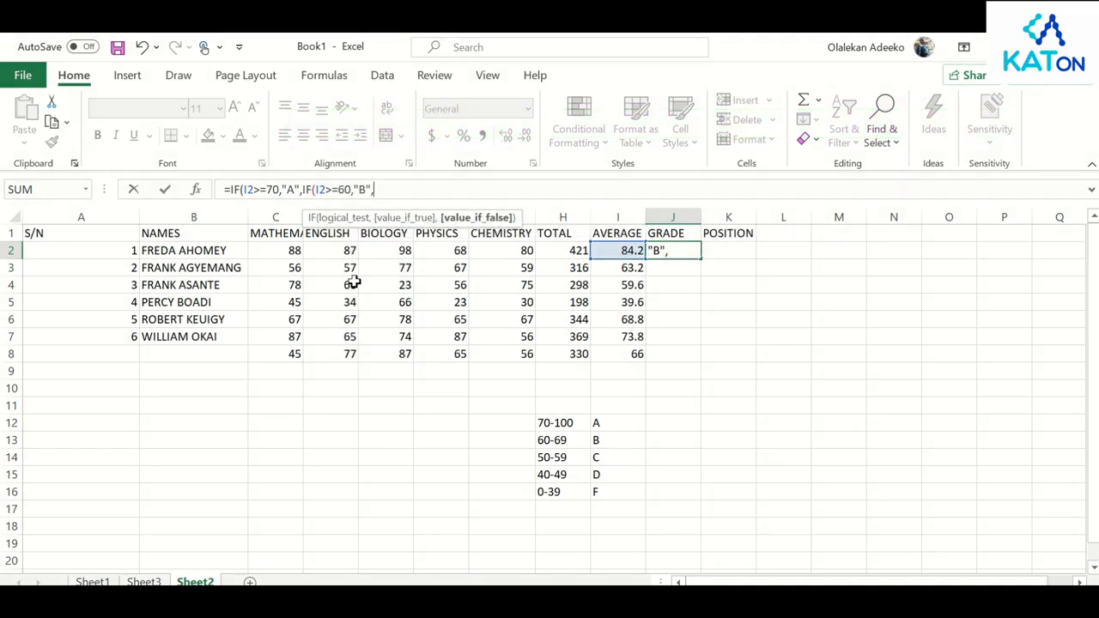
# - Complete the grade formula with "C" for I2>=50, "D" for I2>=40 and otherwise "F", and fill it down through row 8
pyautogui.write('IF(')
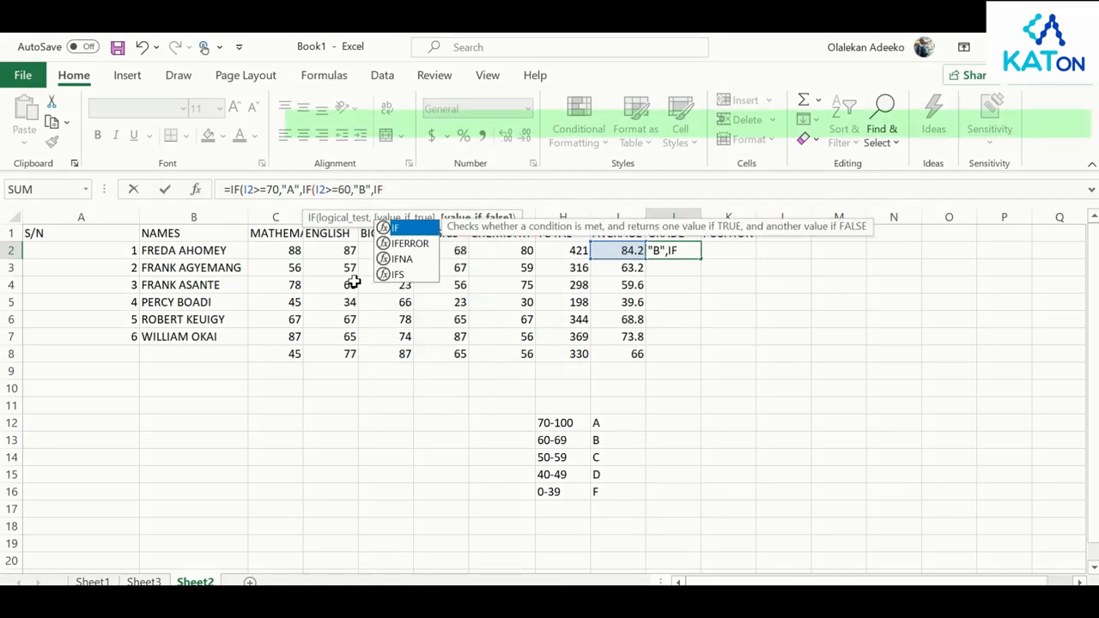
pyautogui.write('I2>=')
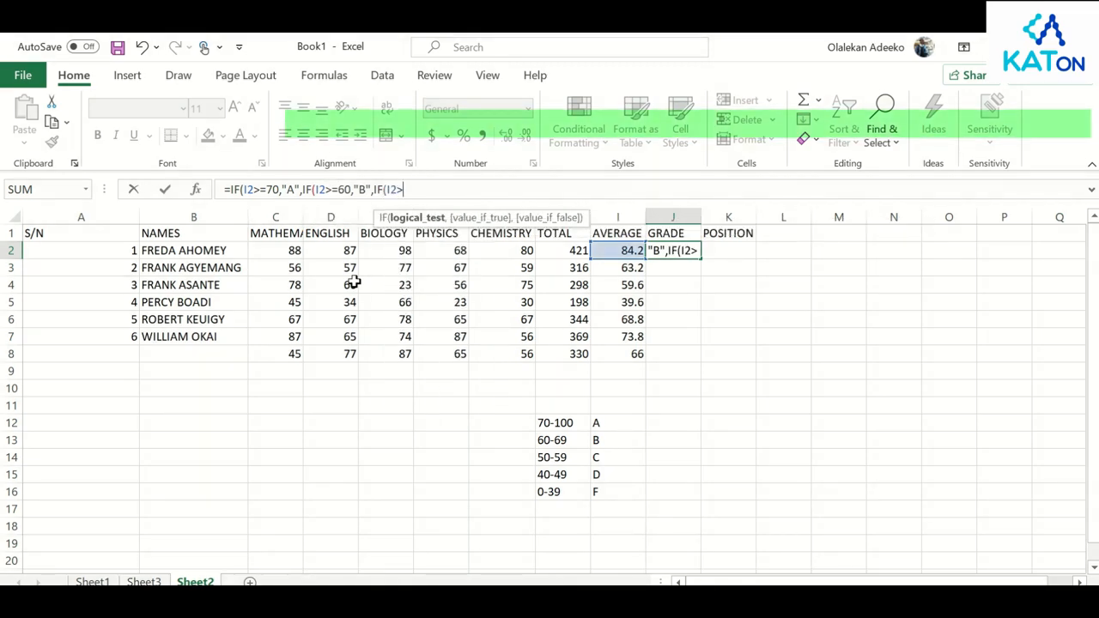
pyautogui.write('50,"')
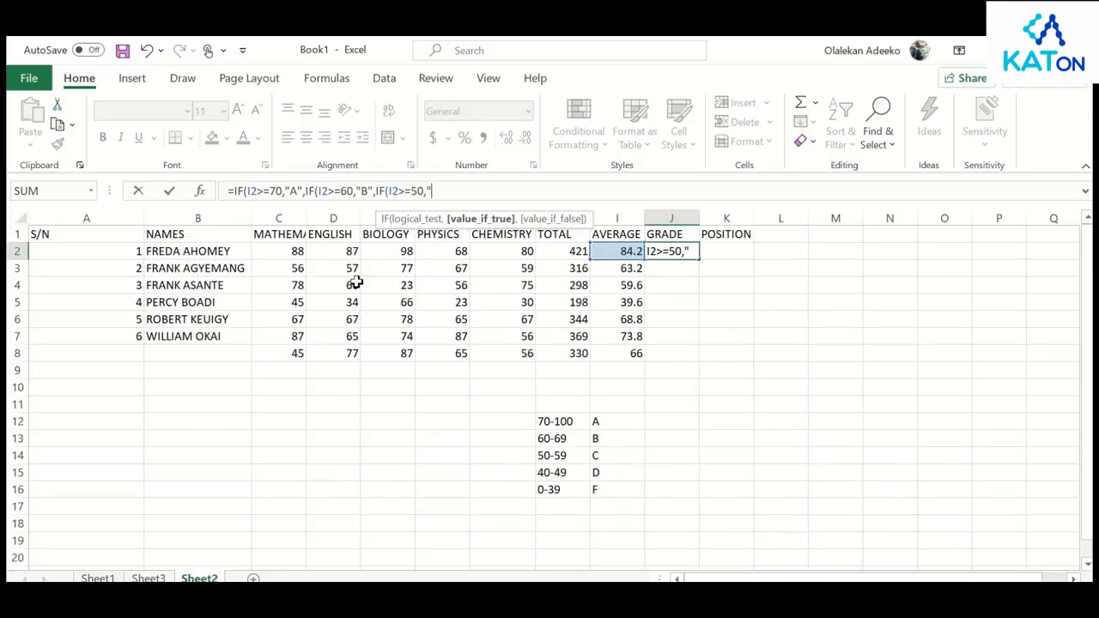
pyautogui.write('C"')
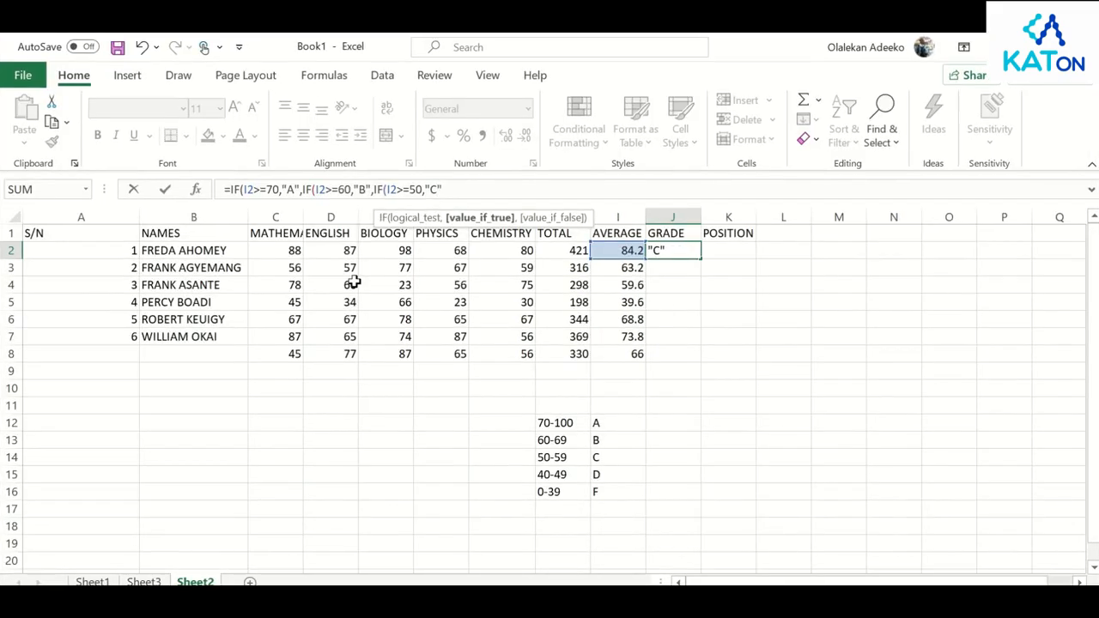
pyautogui.write(',IF(I2')
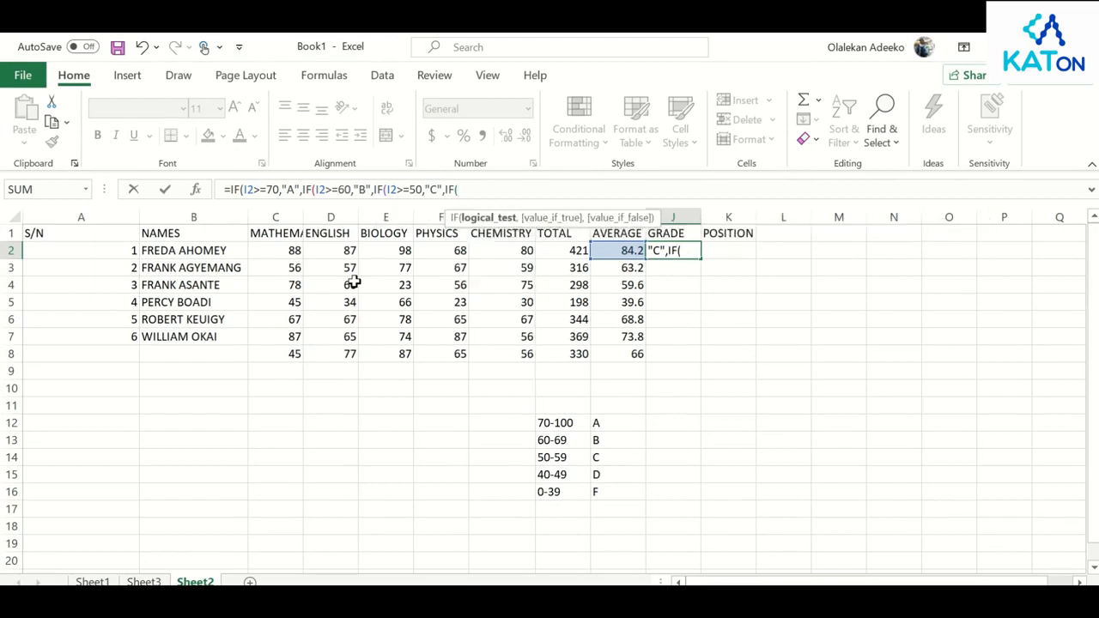
pyautogui.write('>=40,"')
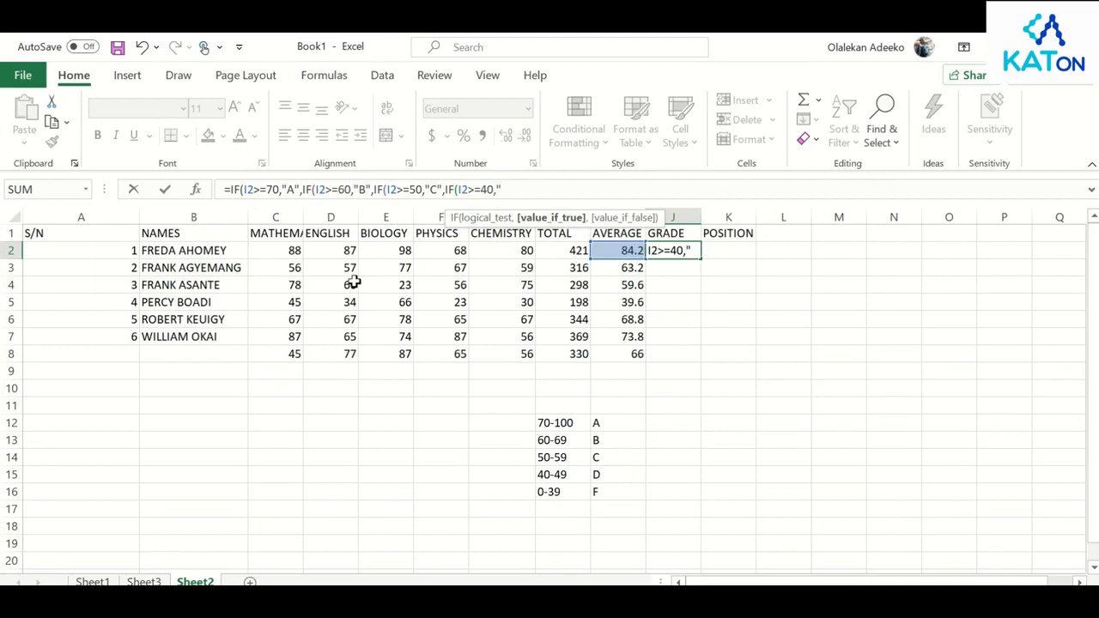
pyautogui.write('D","F"')
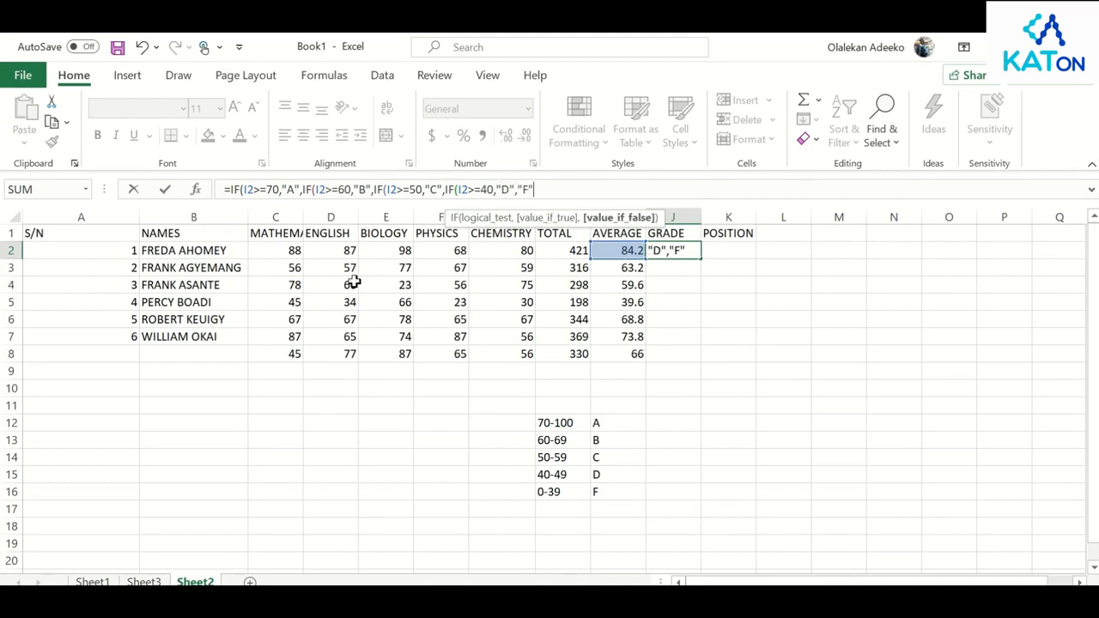
pyautogui.write('))))')
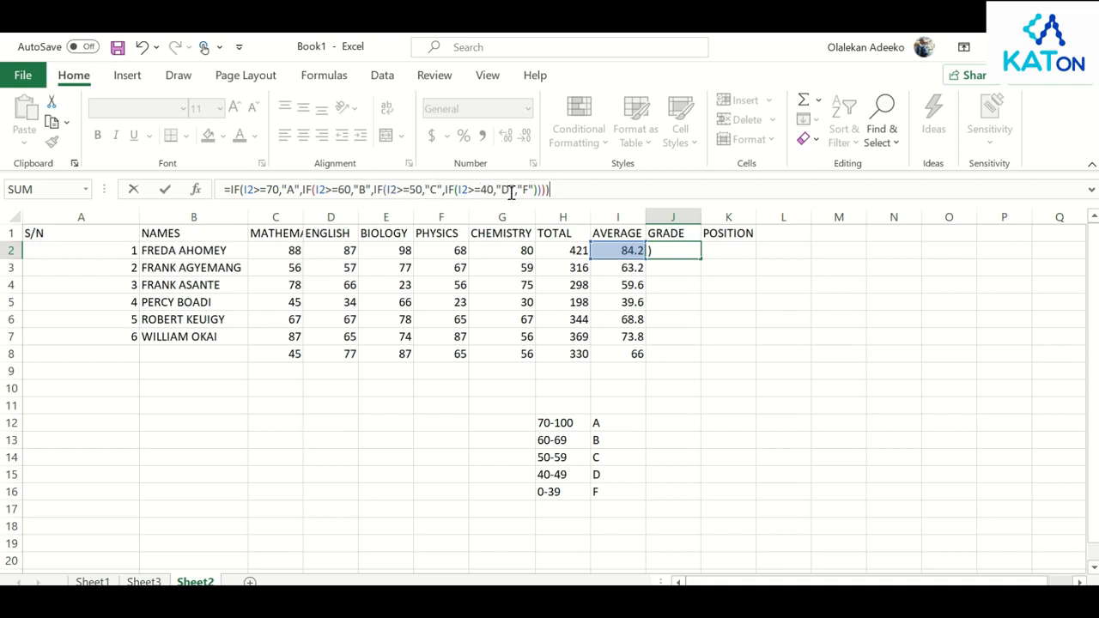
pyautogui.press('Return')
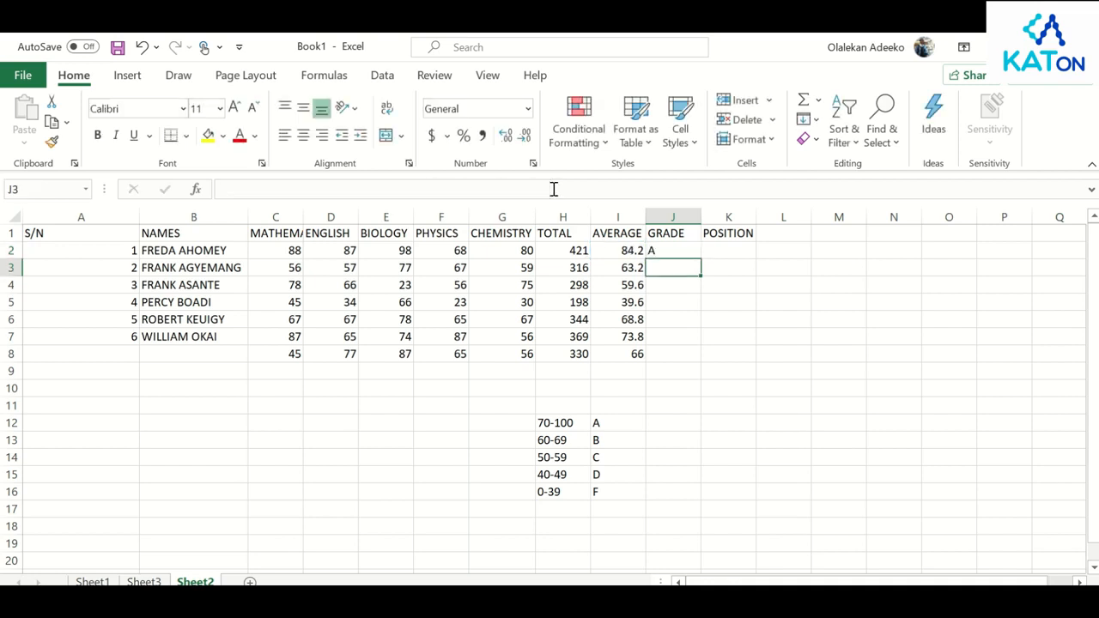
pyautogui.click(687, 251)
pyautogui.doubleClick(702, 259)
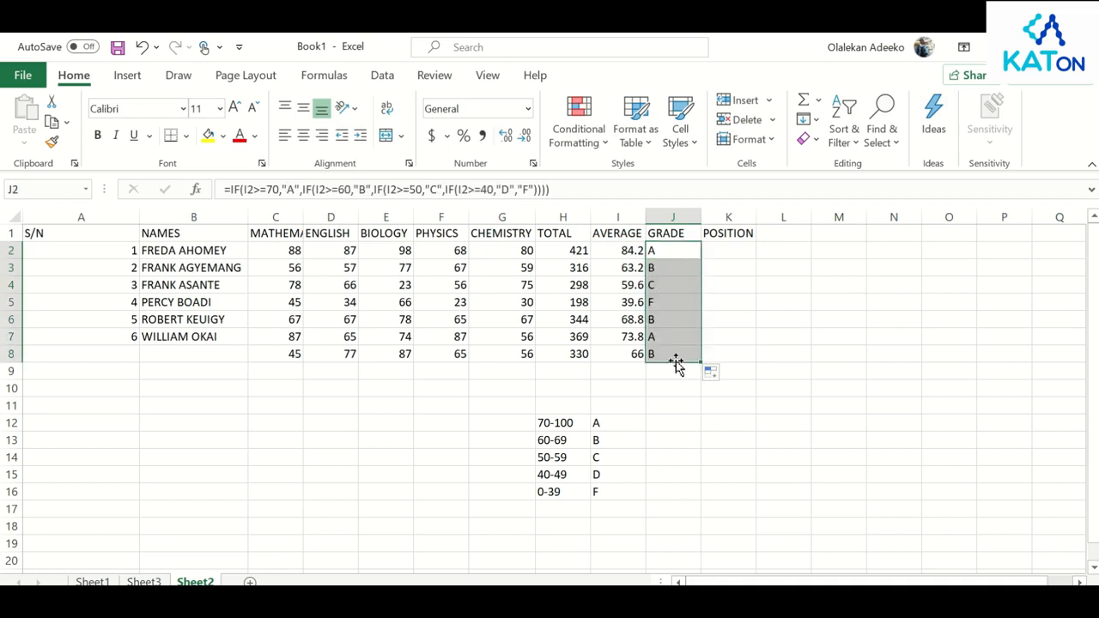
# - Enter =RANK(I2,$I$2:$I$8) in POSITION cell K2 and fill the formula down through row 8
pyautogui.click(729, 251)
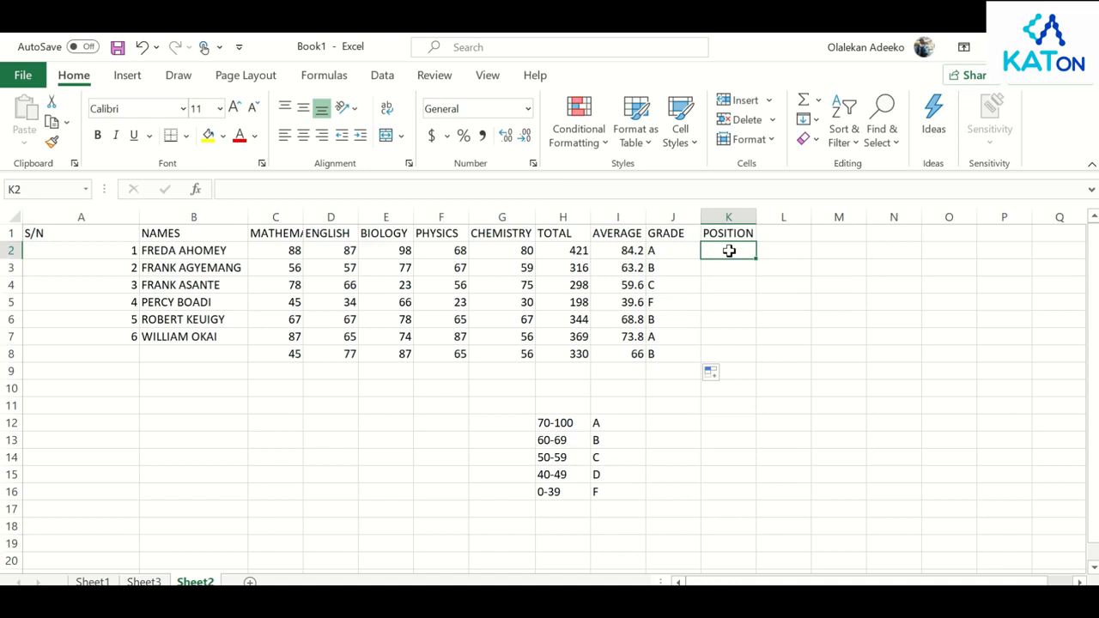
pyautogui.write('=RANK')
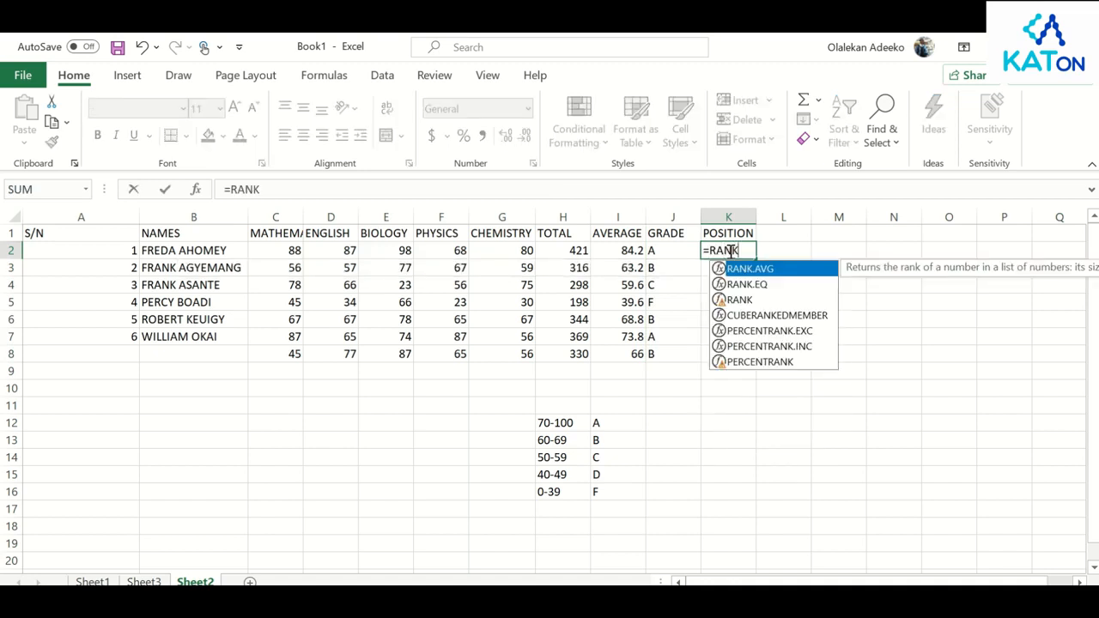
pyautogui.write('(')
pyautogui.press('Left')
pyautogui.press('Left')
pyautogui.write(',')
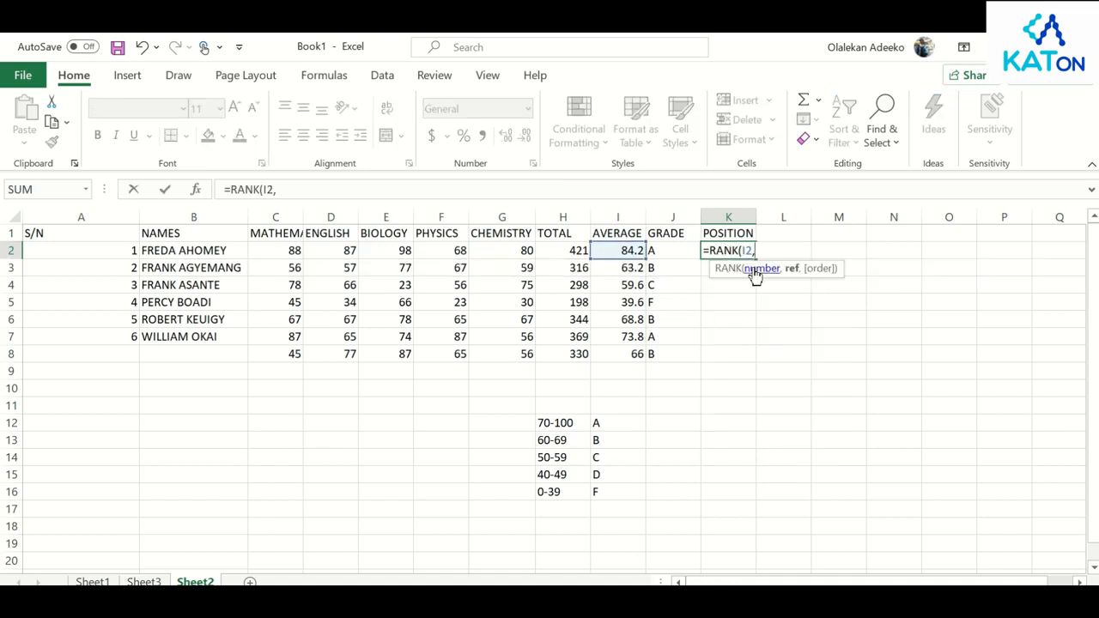
pyautogui.write('$I$2')
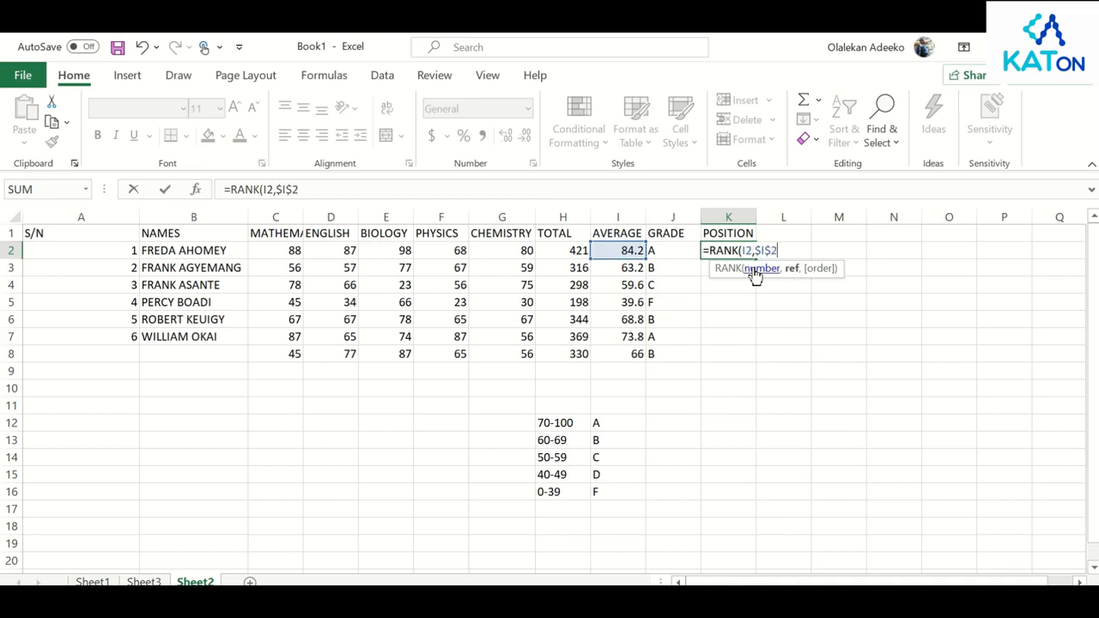
pyautogui.write(':$I$')
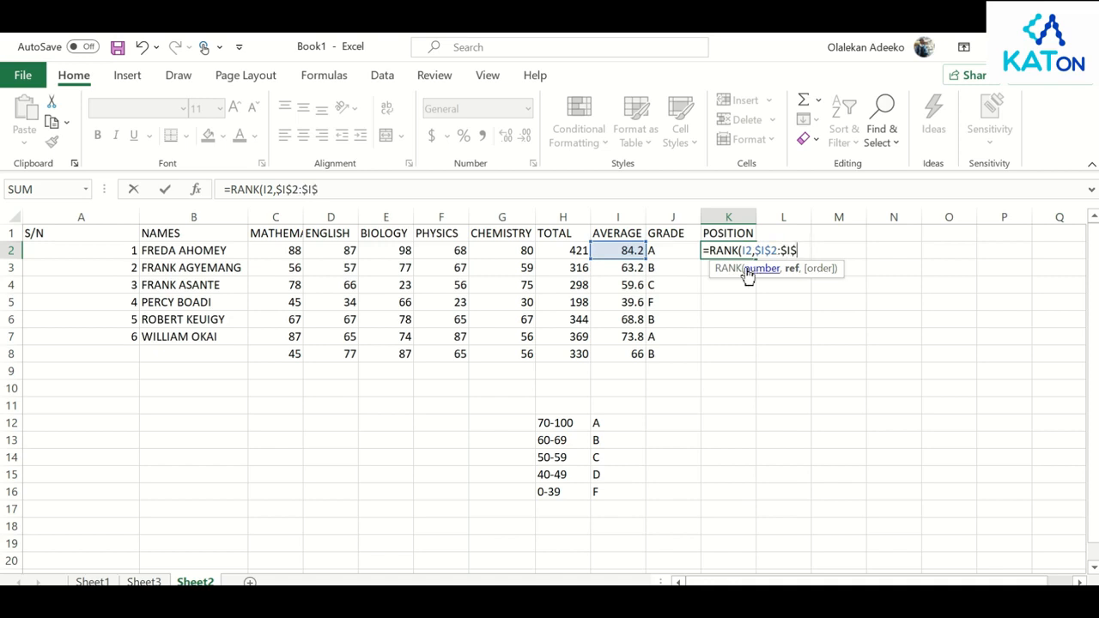
pyautogui.write('8')
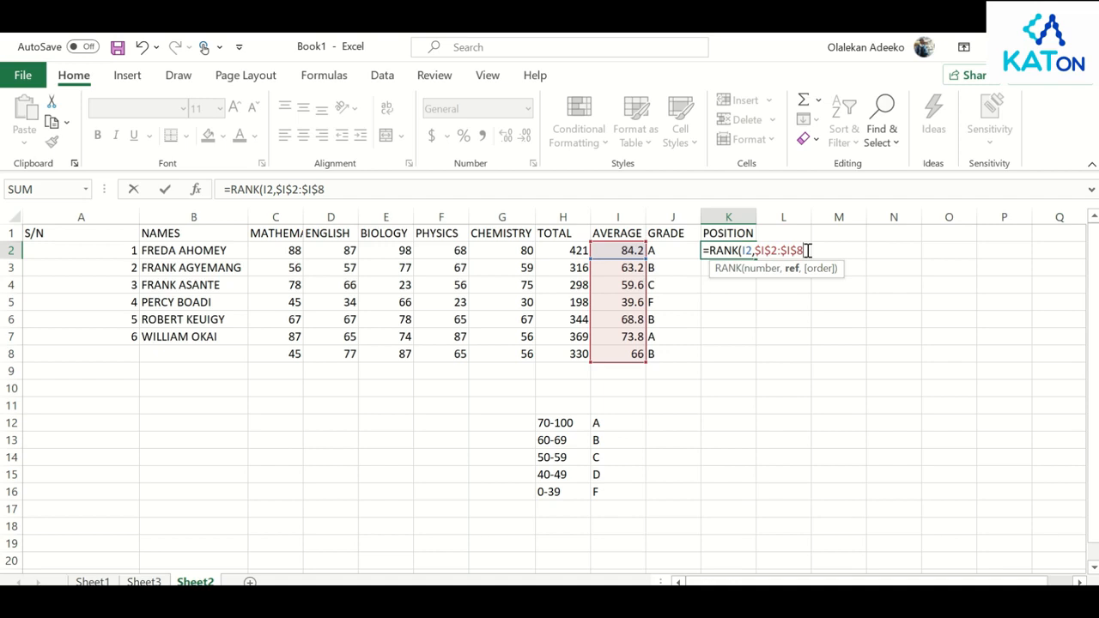
pyautogui.write(')')
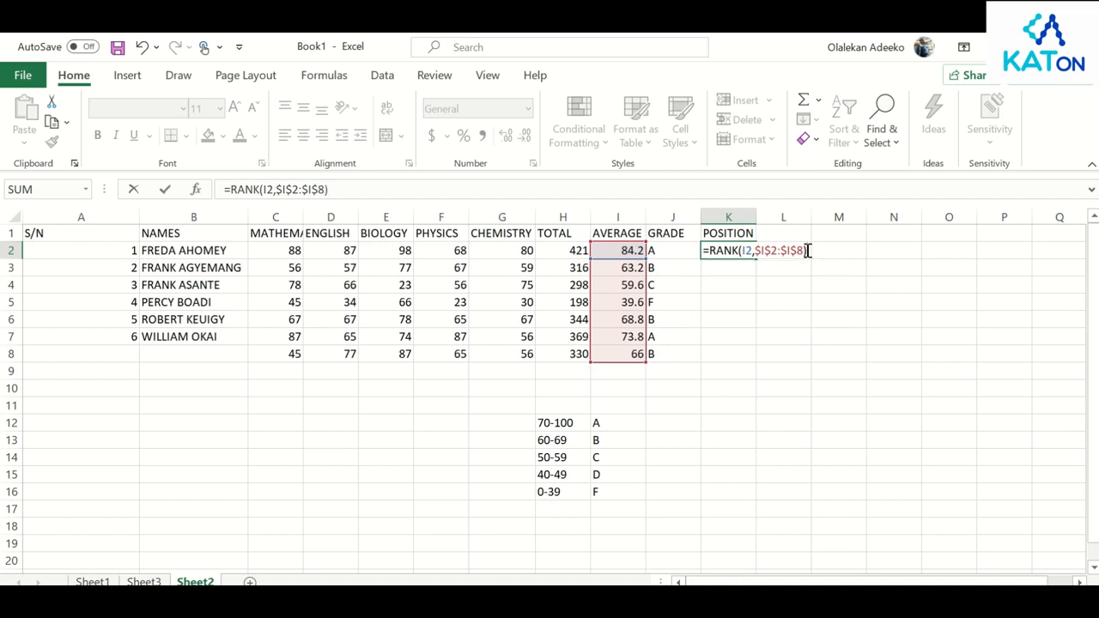
pyautogui.press('Return')
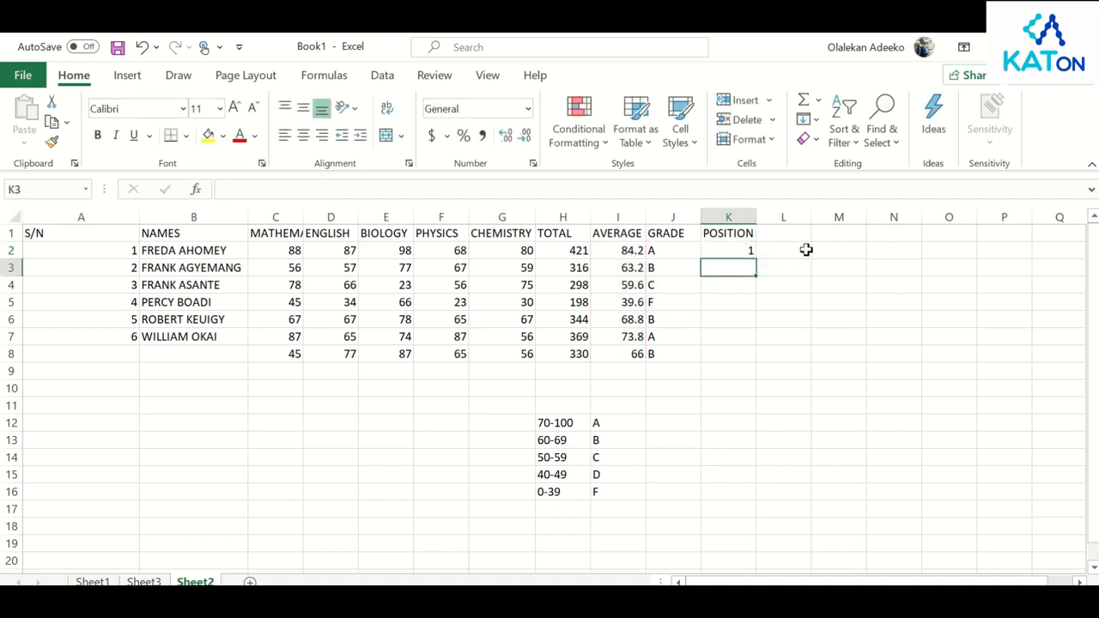
pyautogui.click(744, 251)
pyautogui.doubleClick(754, 258)
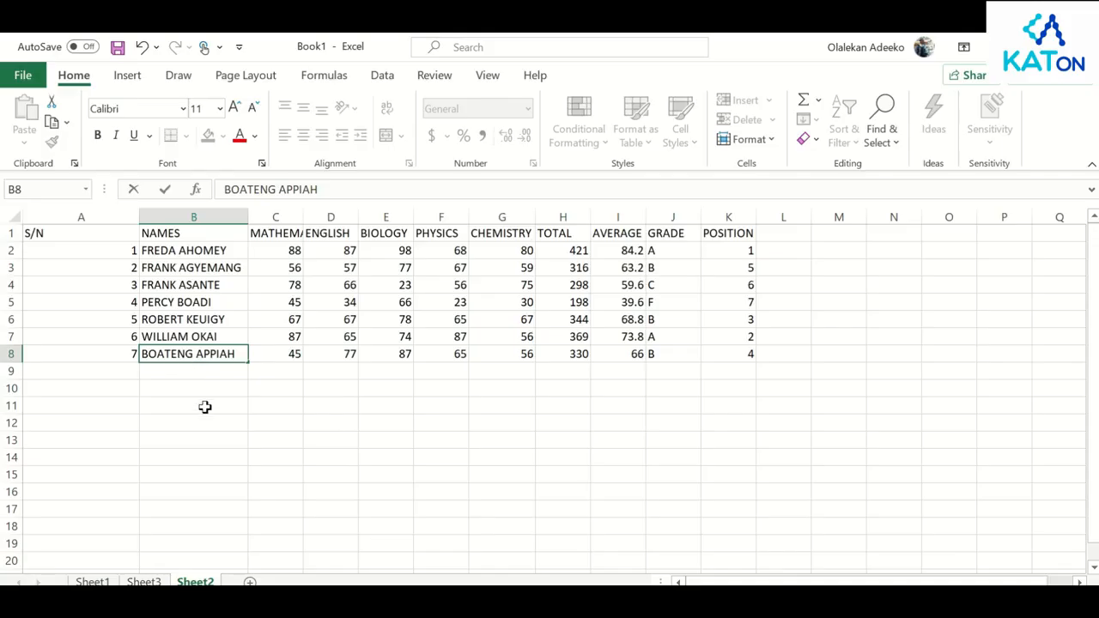
# - Insert a recommended clustered column chart of B1:G8 with the subjects as categories, and place it just below the score table
pyautogui.click(206, 409)
pyautogui.moveTo(159, 232); pyautogui.dragTo(492, 355)
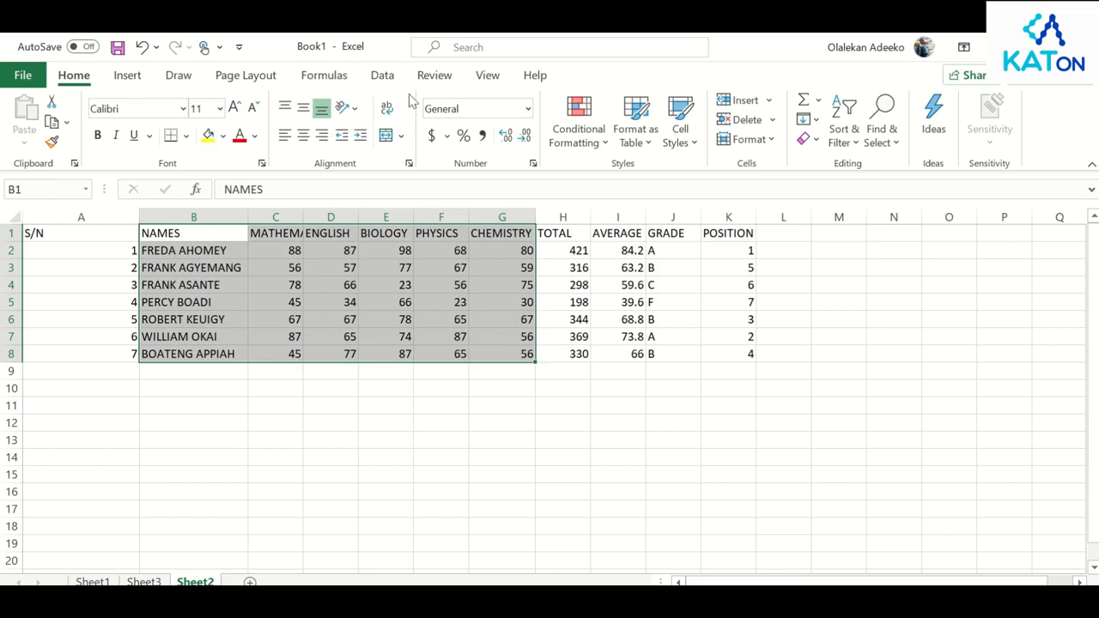
pyautogui.click(134, 82)
pyautogui.click(404, 138)
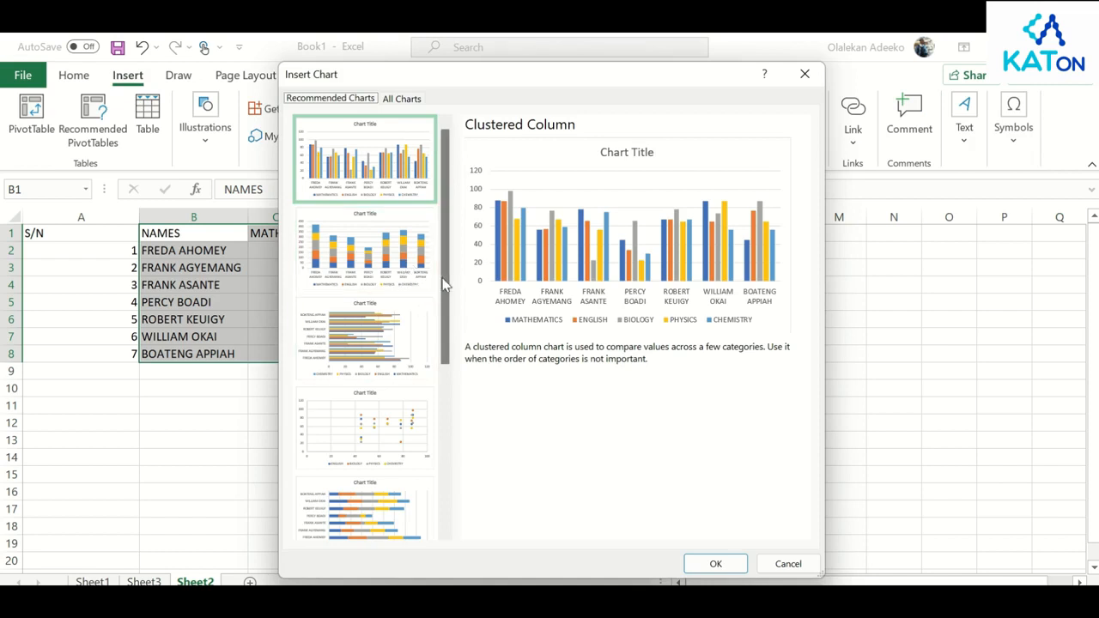
pyautogui.scroll(-5, 441, 286)
pyautogui.click(365, 316)
pyautogui.click(699, 570)
pyautogui.moveTo(638, 304); pyautogui.dragTo(616, 403)
# - Replace the column chart's title with "Exam Chart" and close the title formatting pane
pyautogui.doubleClick(554, 385)
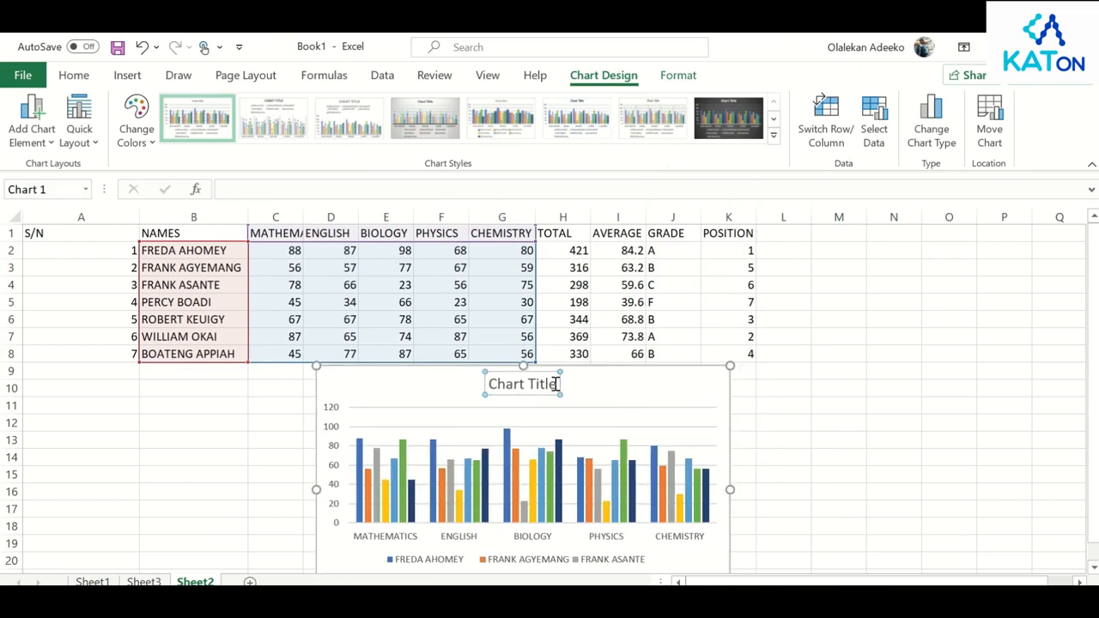
pyautogui.moveTo(559, 384); pyautogui.dragTo(483, 388)
pyautogui.press('BackSpace')
pyautogui.write('Ex')
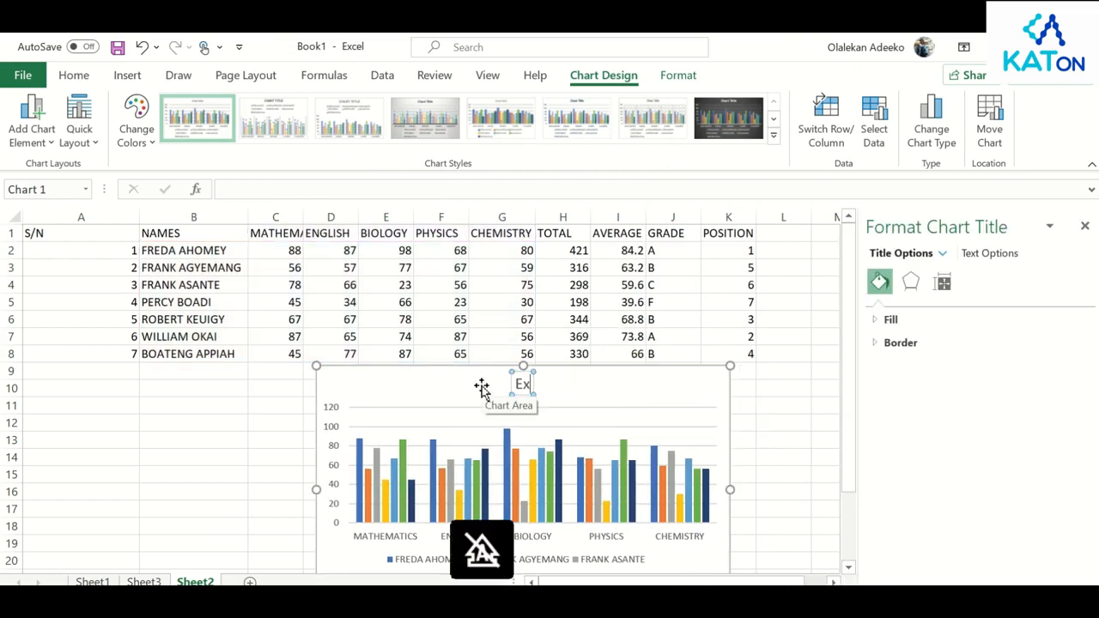
pyautogui.write('am Chart')
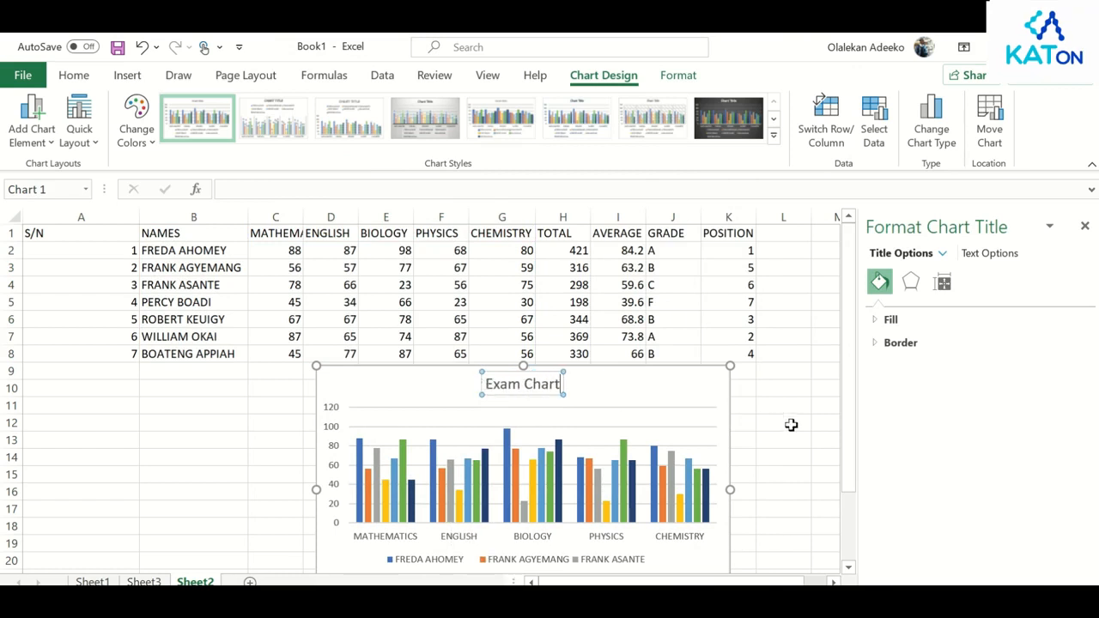
pyautogui.click(792, 426)
pyautogui.click(1086, 228)
# - Move the chart's plot area down slightly and extend its upper edge back up toward the title
pyautogui.moveTo(647, 412); pyautogui.dragTo(650, 442)
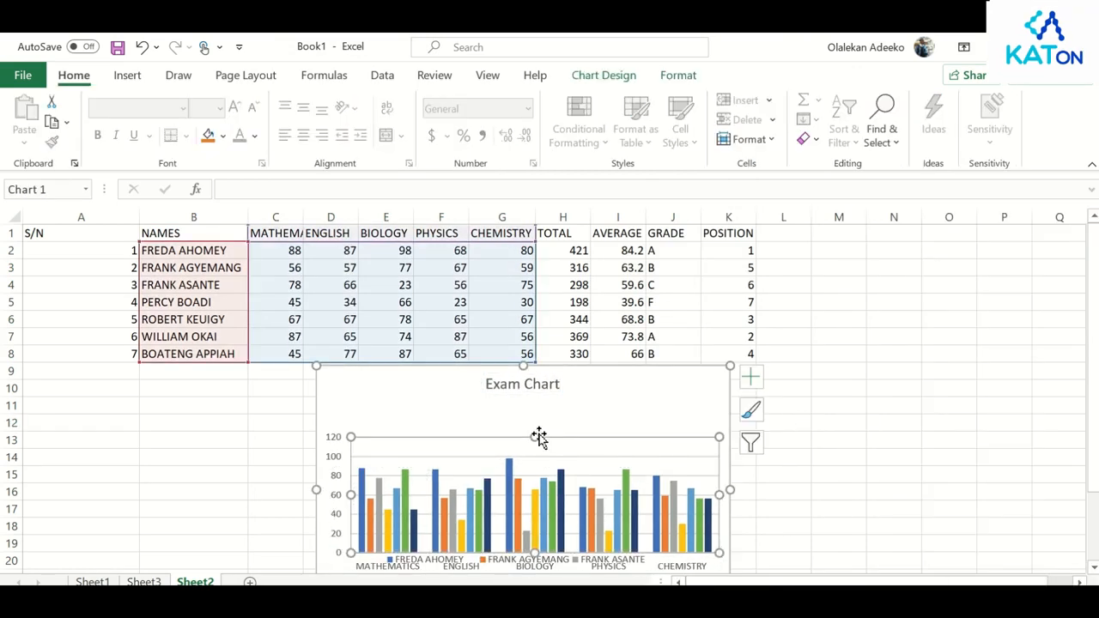
pyautogui.moveTo(534, 437); pyautogui.dragTo(534, 407)
pyautogui.click(805, 478)
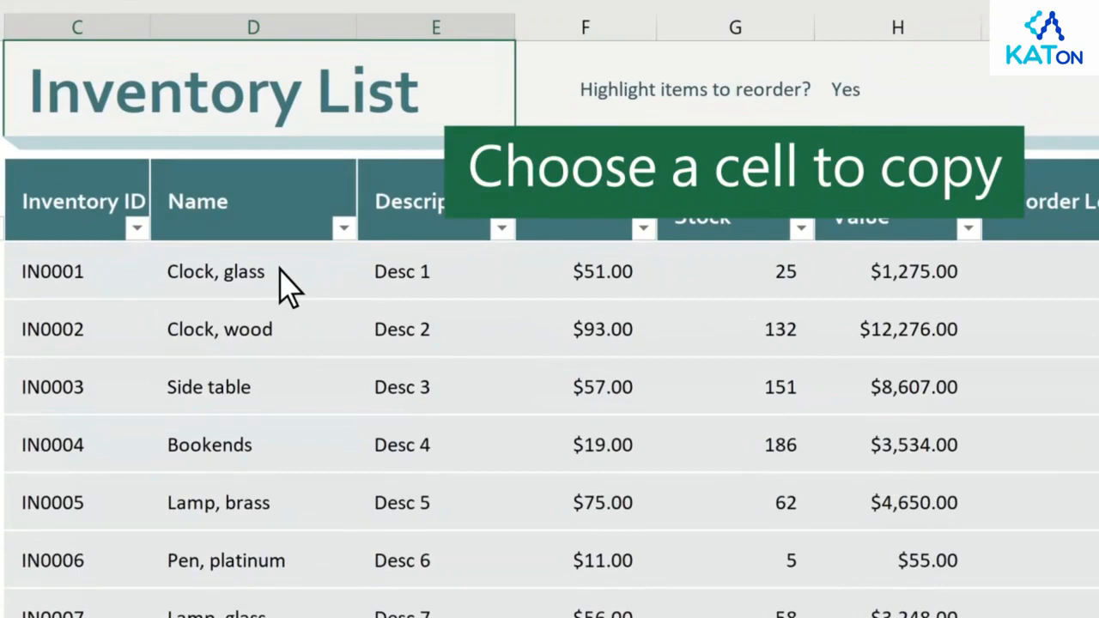
# - Copy the formatting of the "Clock, glass" cell D4 onto the name cells below it with Format Painter
pyautogui.click(280, 270)
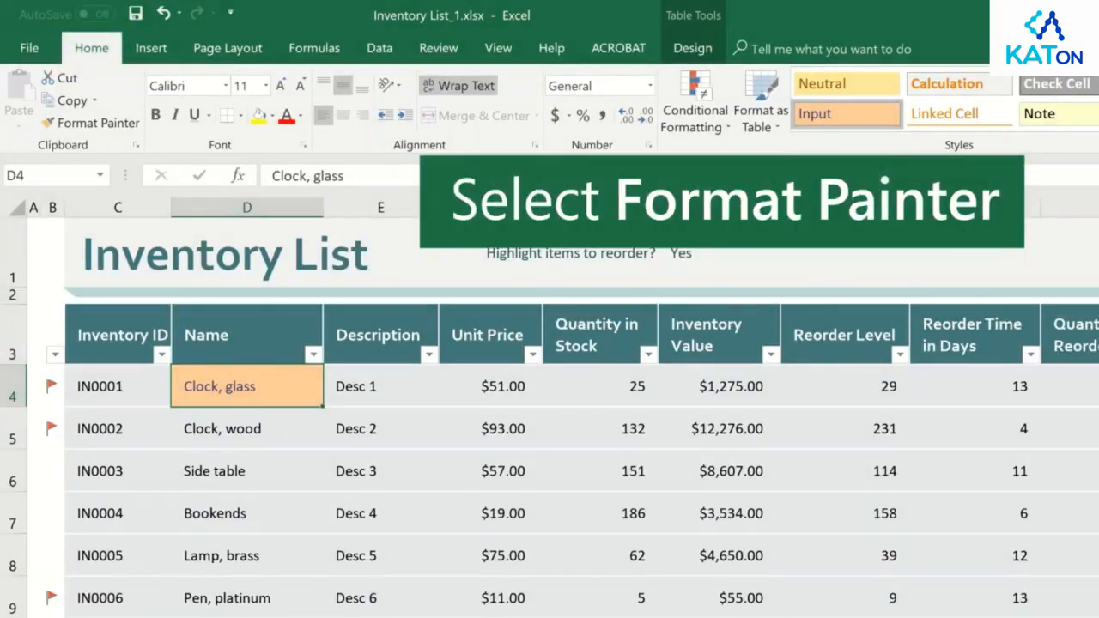
pyautogui.click(91, 123)
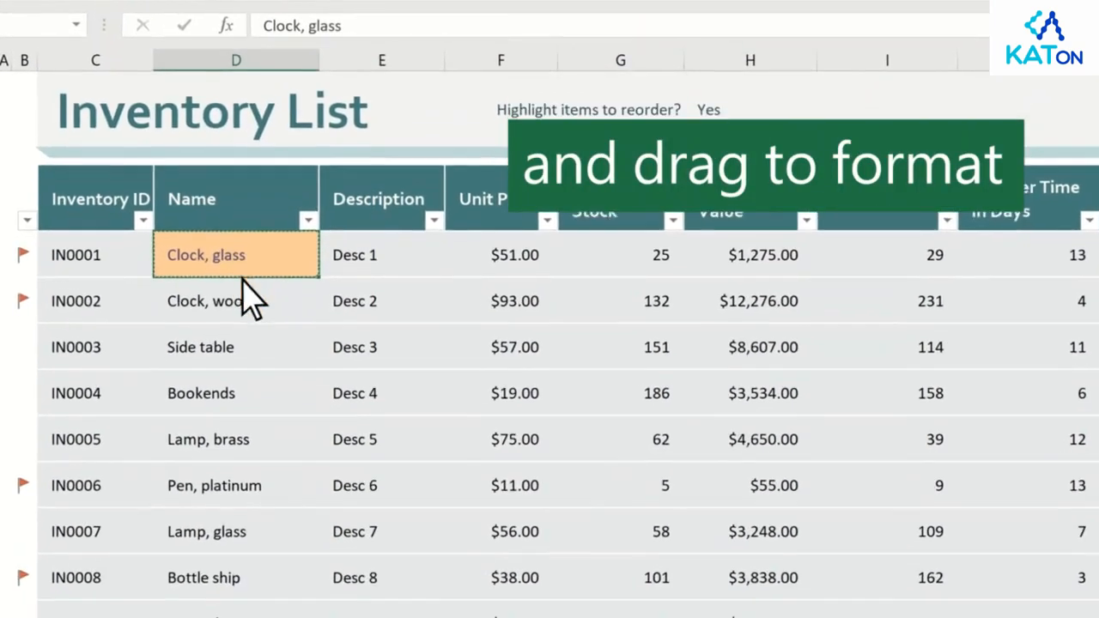
pyautogui.moveTo(264, 301); pyautogui.dragTo(266, 478)
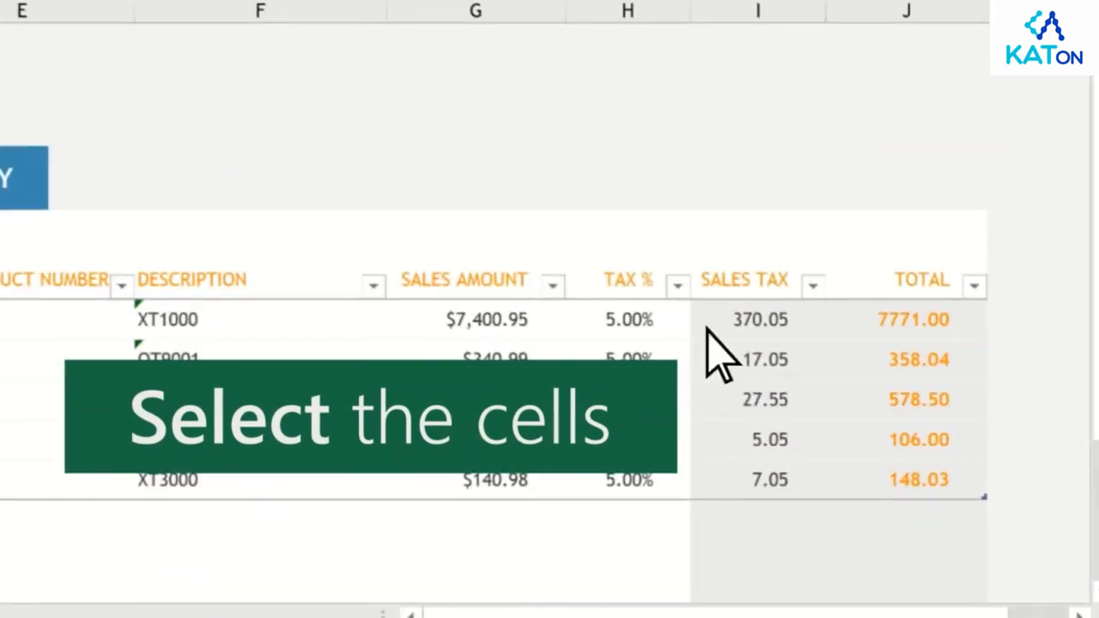
# - Apply the Currency number format to all the SALES TAX and TOTAL values in the table
pyautogui.moveTo(771, 320); pyautogui.dragTo(947, 492)
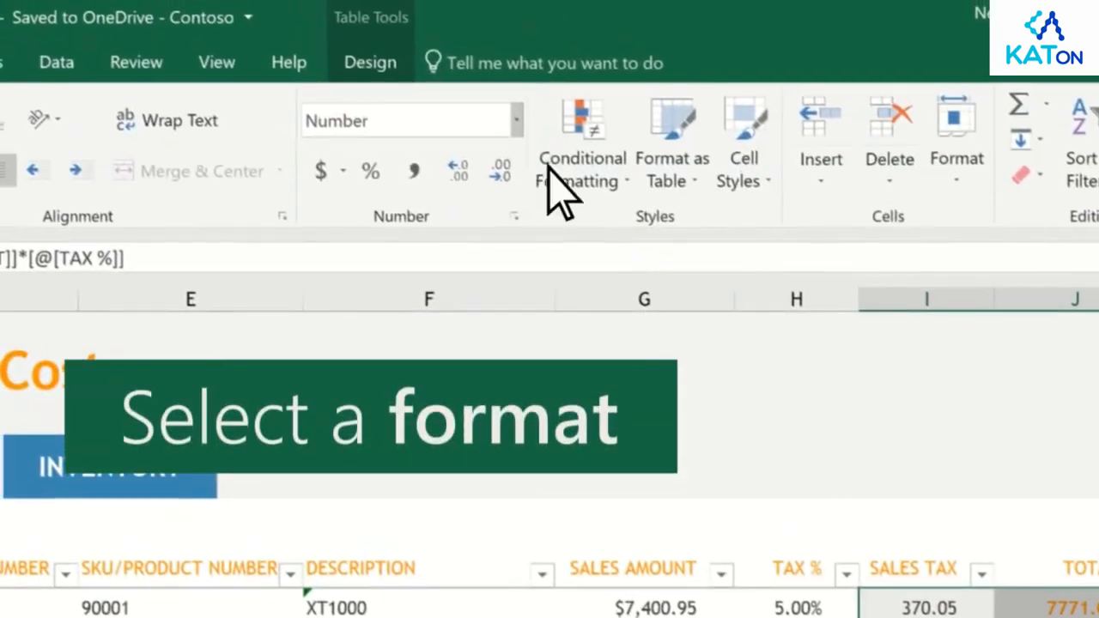
pyautogui.click(518, 121)
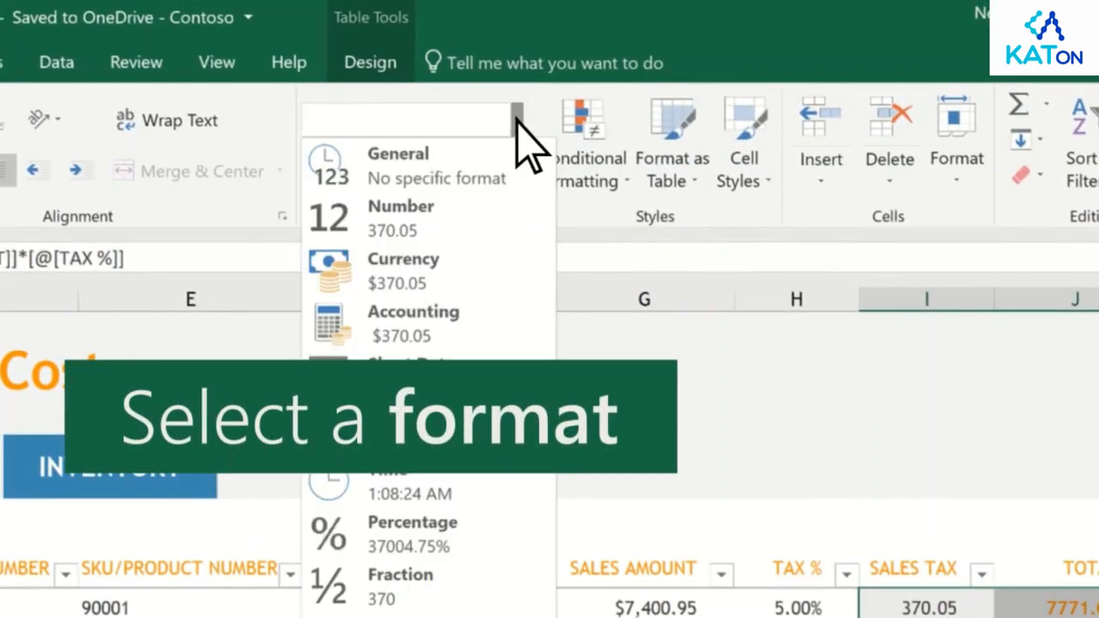
pyautogui.click(430, 274)
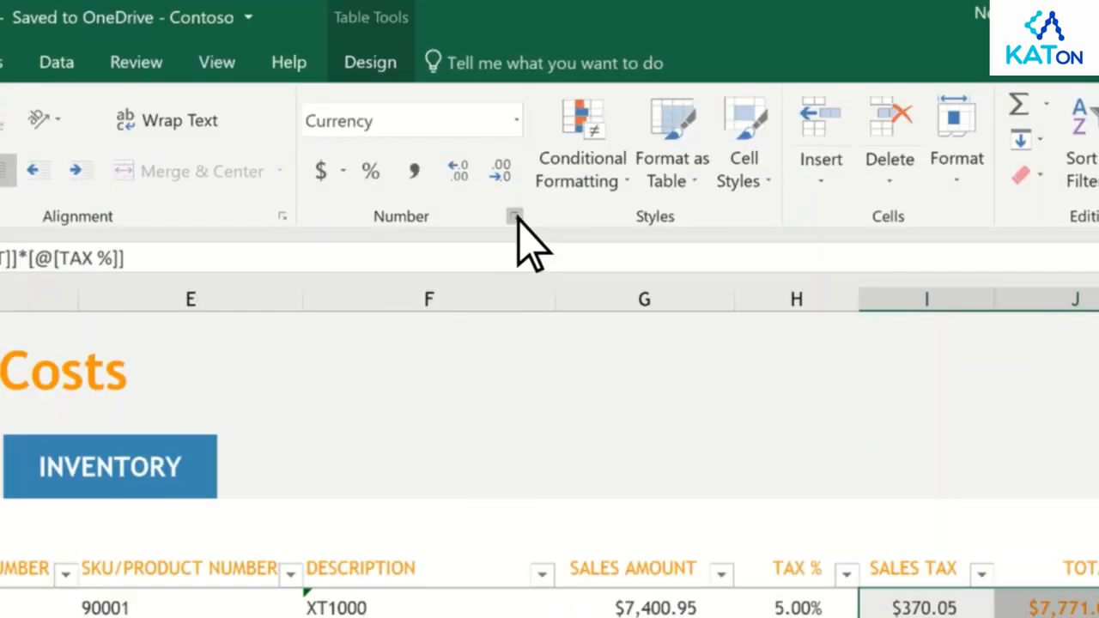
# - Change the selected SALES TAX and TOTAL cells to the Accounting format through the Format Cells dialog
pyautogui.click(515, 218)
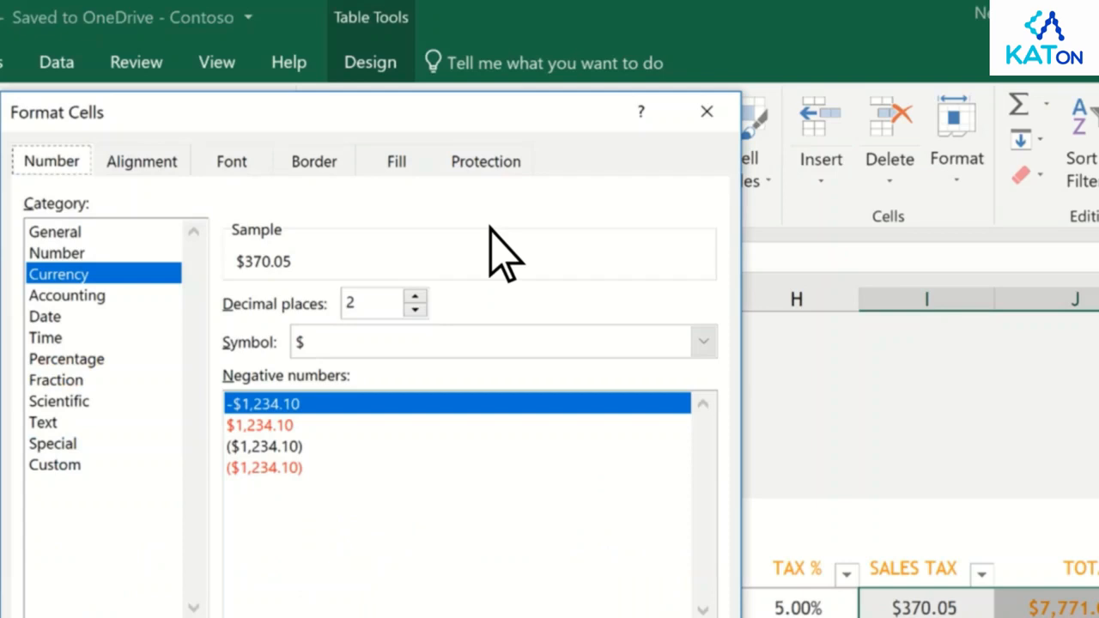
pyautogui.click(94, 296)
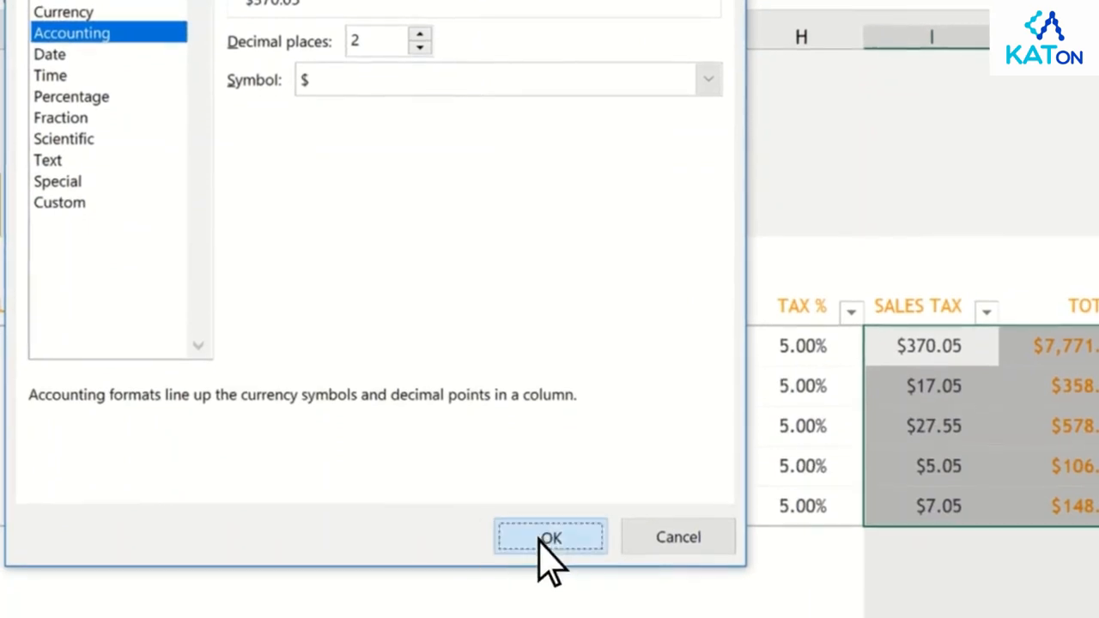
pyautogui.click(543, 536)
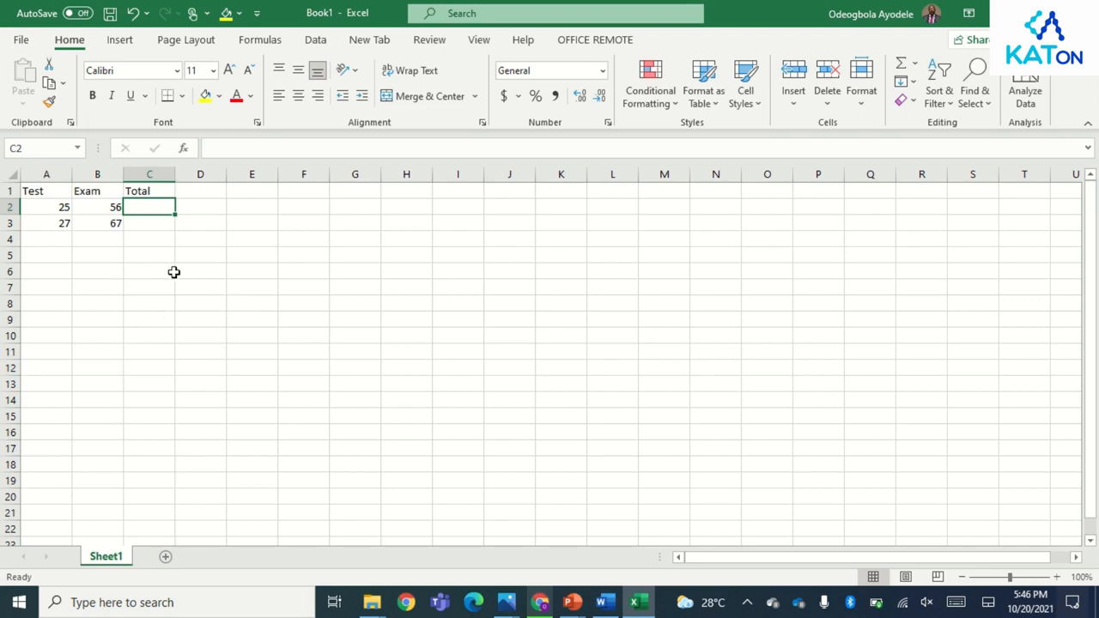
# - Enter the formula =A2+B2 in Total cell C2 to add the Test and Exam scores
pyautogui.click(56, 207)
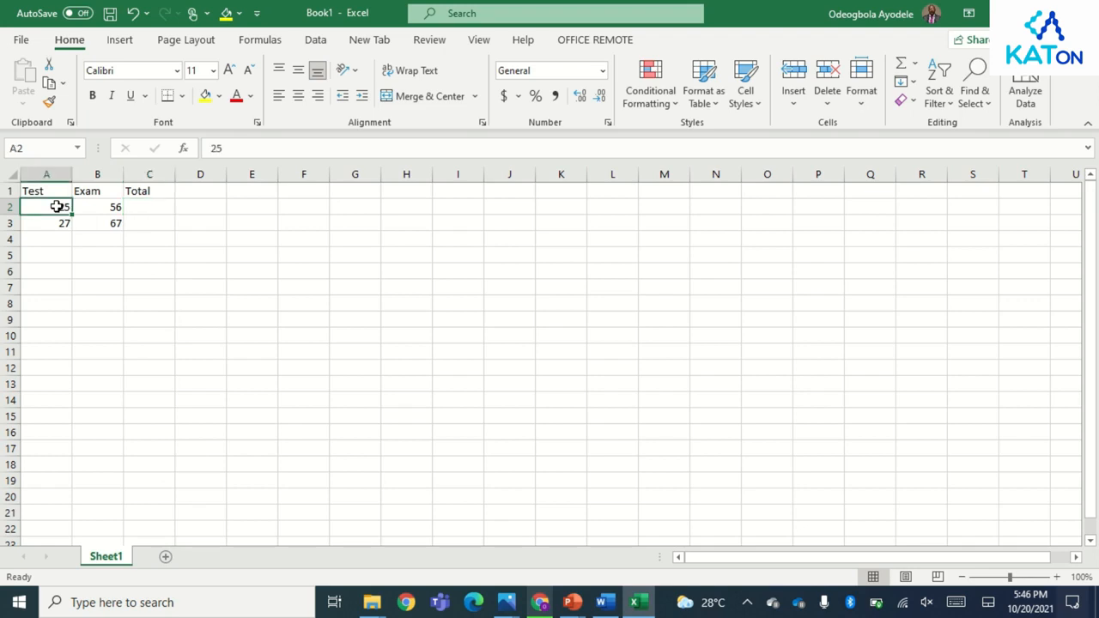
pyautogui.click(110, 209)
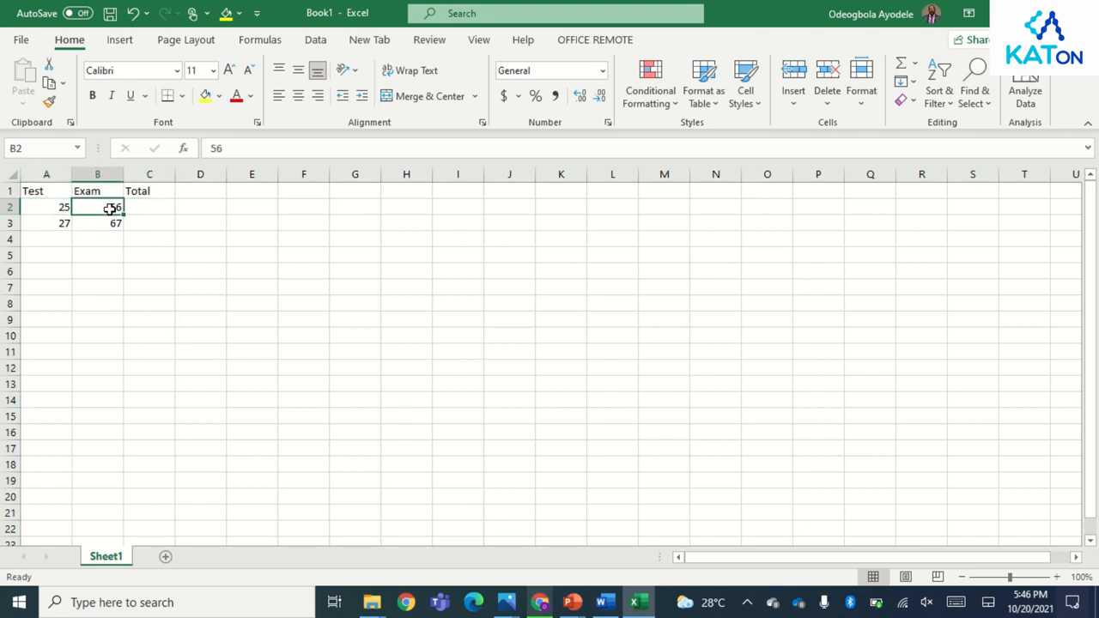
pyautogui.click(163, 202)
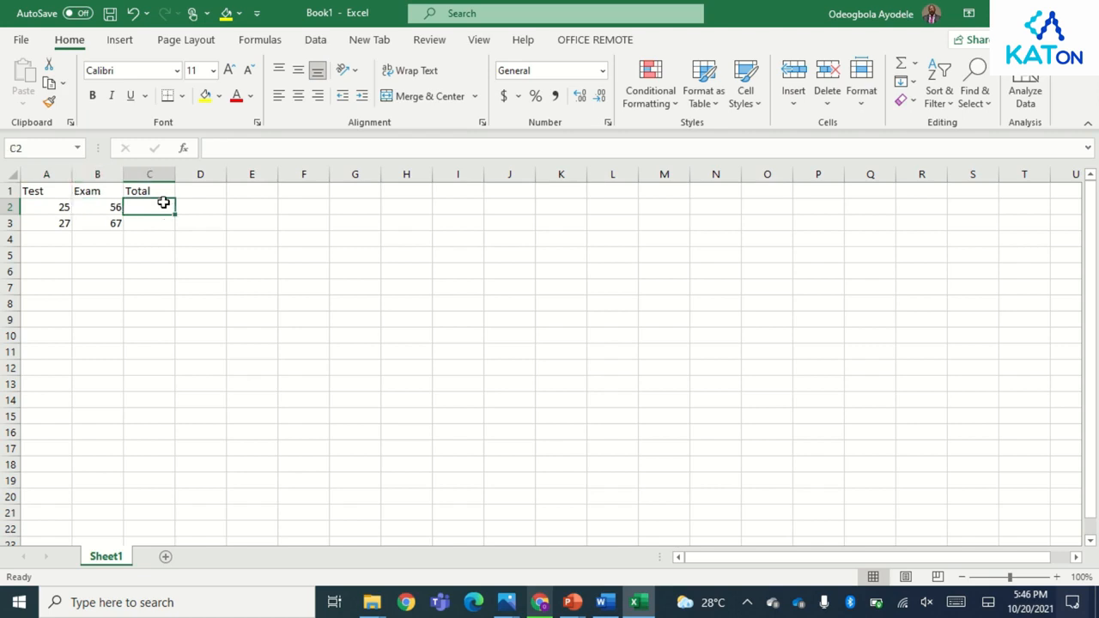
pyautogui.write('=')
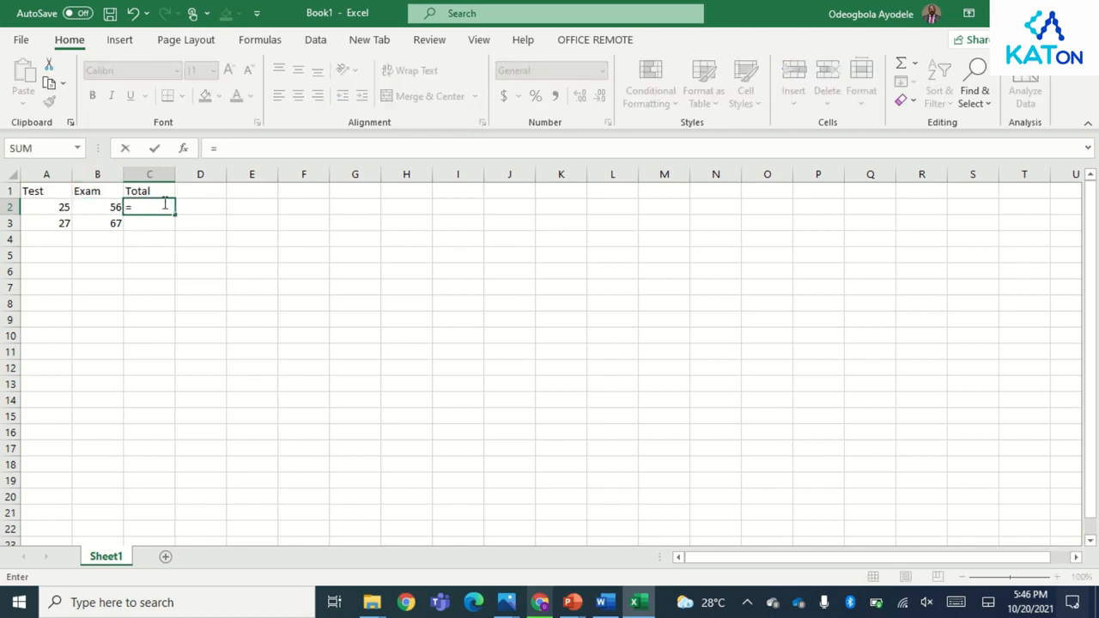
pyautogui.write('A')
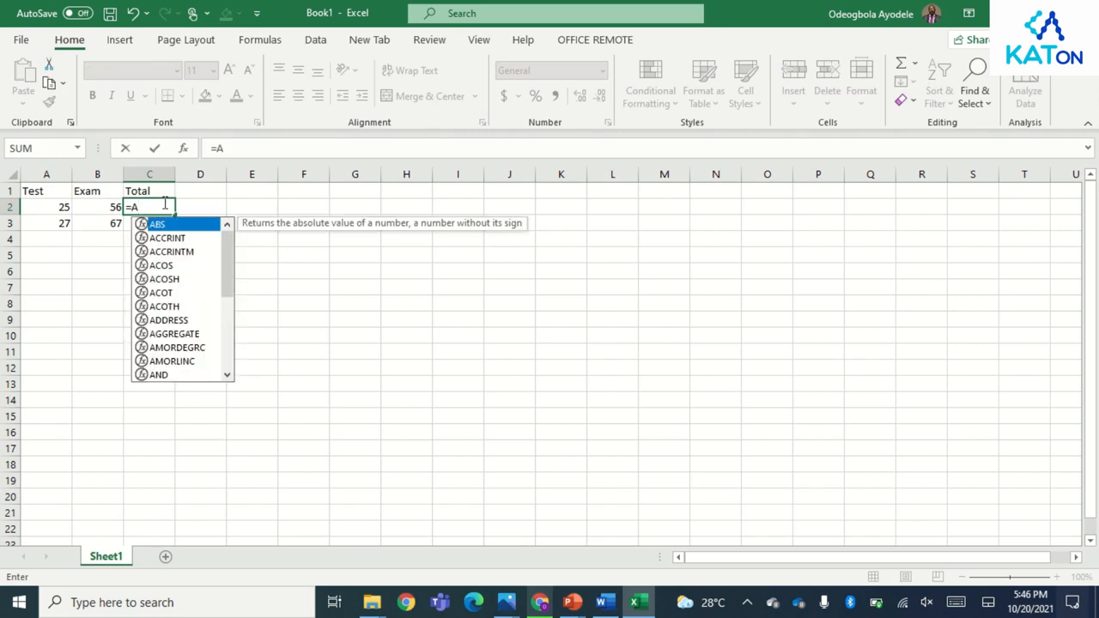
pyautogui.write('2')
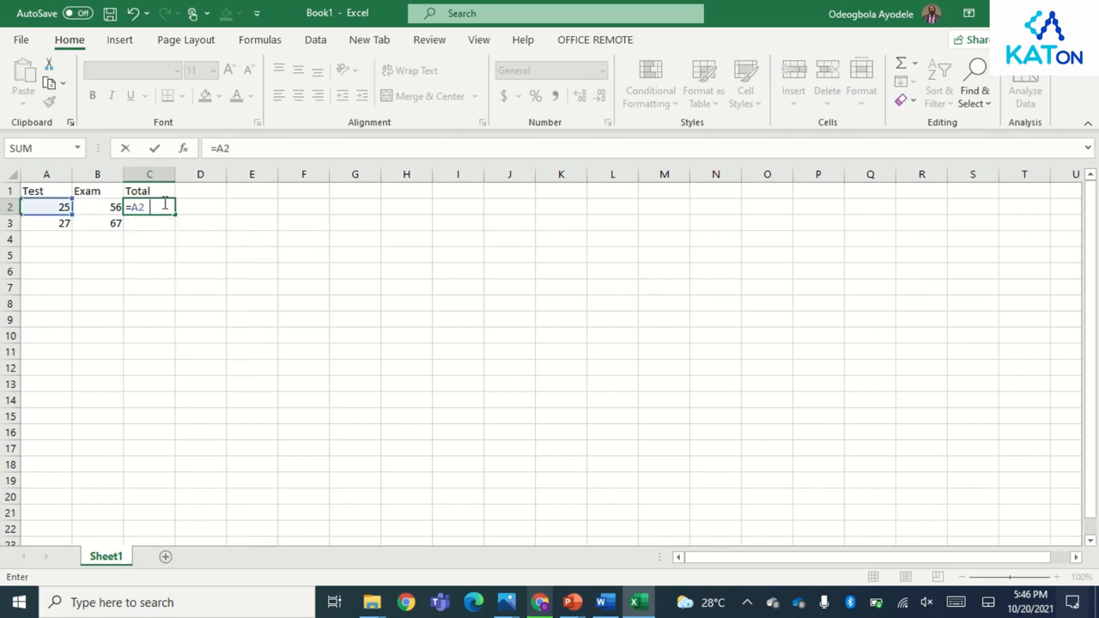
pyautogui.write('+B2')
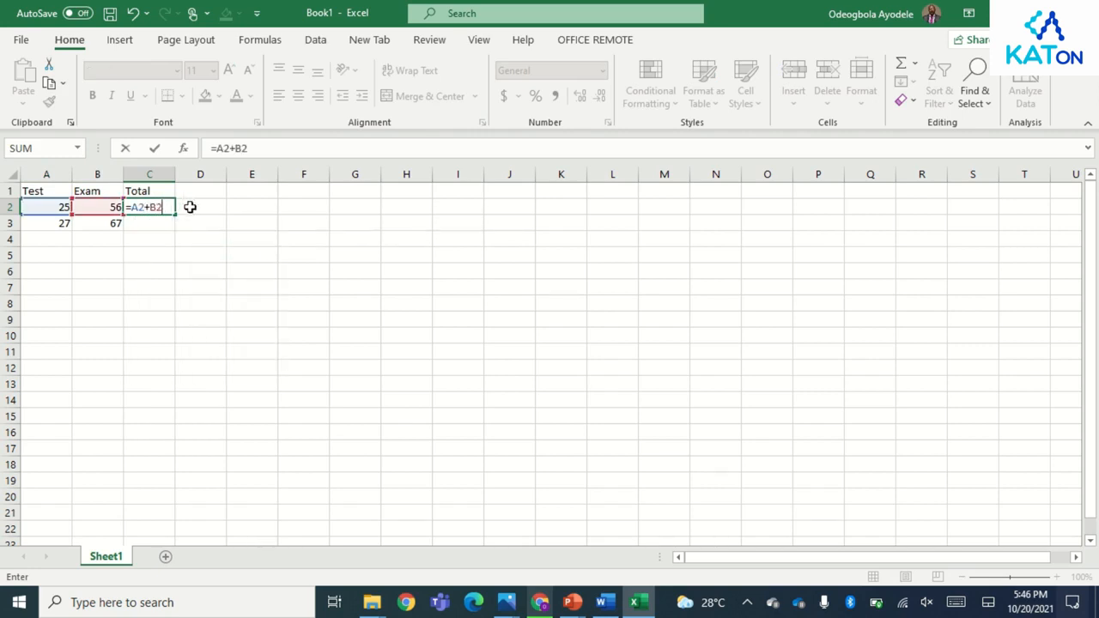
pyautogui.press('Return')
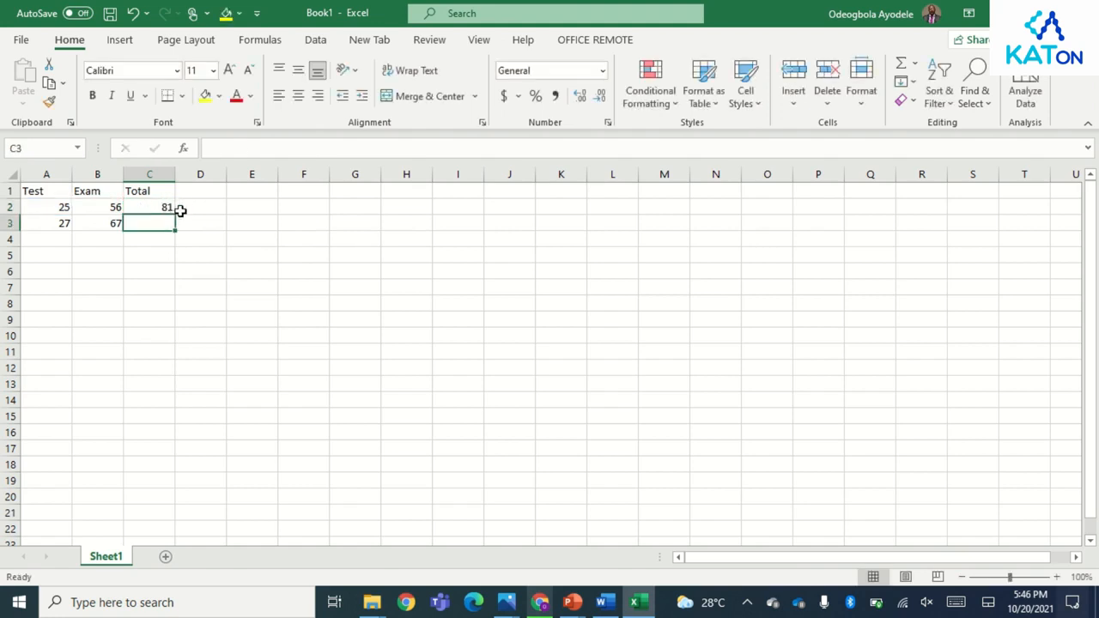
# - Fill the relative-reference total formula from C2 down into C3
pyautogui.click(158, 207)
pyautogui.hotkey('ctrl', 'c')
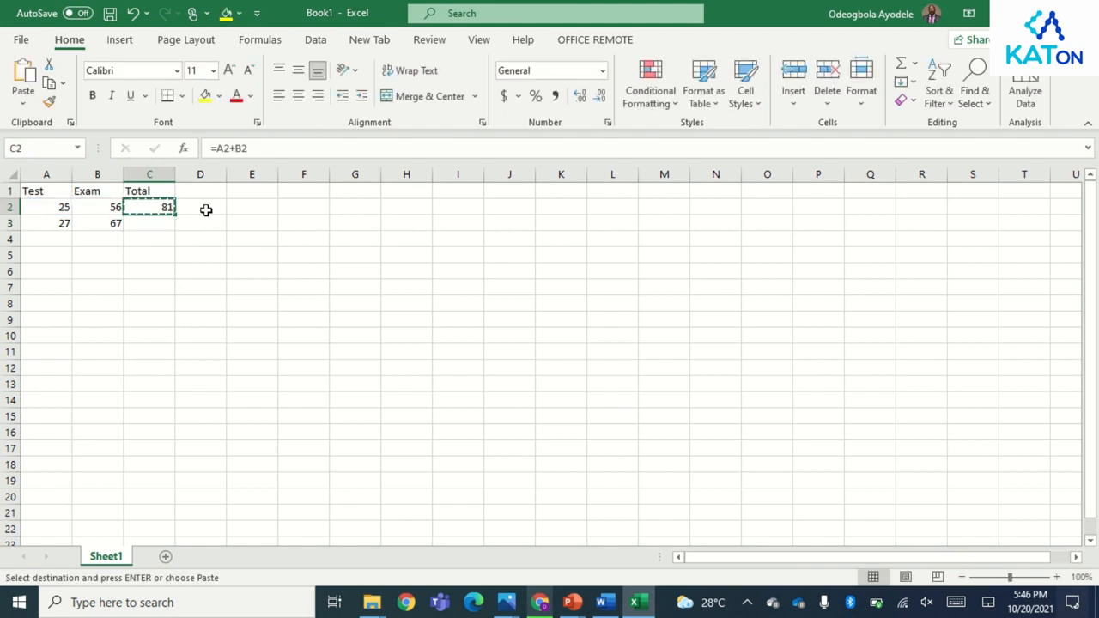
pyautogui.click(206, 210)
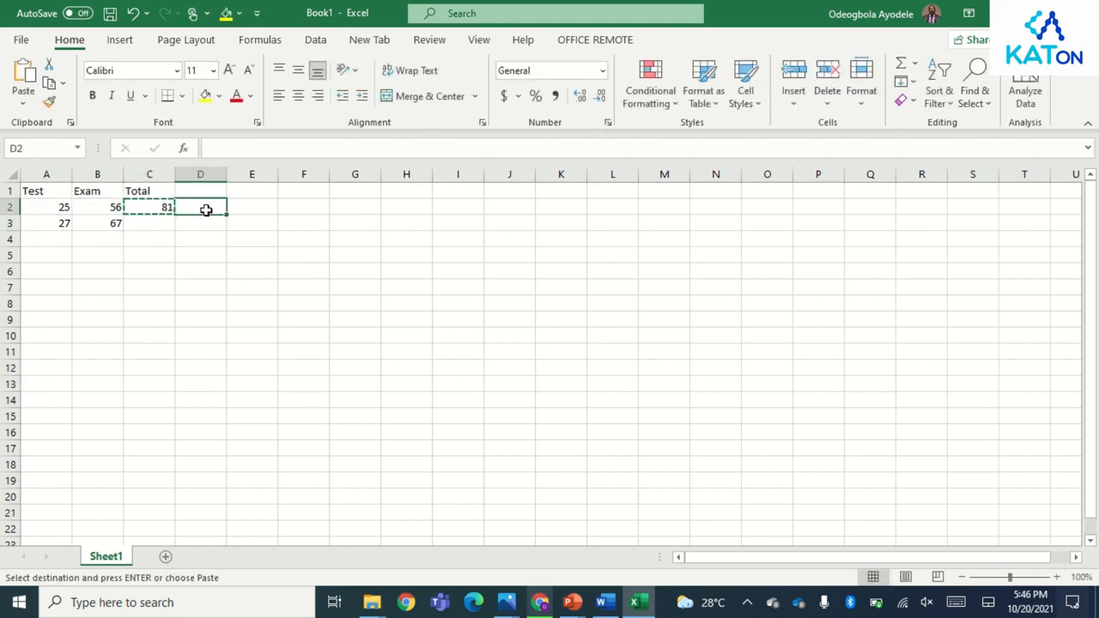
pyautogui.click(161, 207)
pyautogui.moveTo(173, 215); pyautogui.dragTo(171, 225)
# - Examine the cell references in the formula of C3, leaving it as it is
pyautogui.click(157, 220)
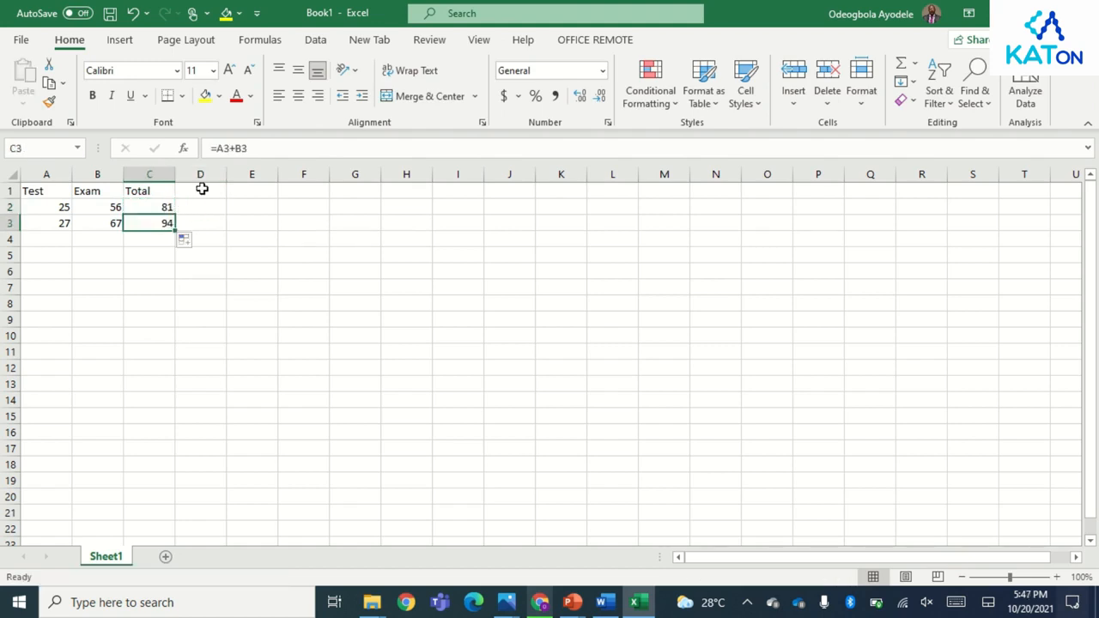
pyautogui.click(255, 152)
pyautogui.moveTo(249, 149)
pyautogui.mouseDown()
pyautogui.moveTo(212, 150)
pyautogui.moveTo(255, 149)
pyautogui.mouseUp()
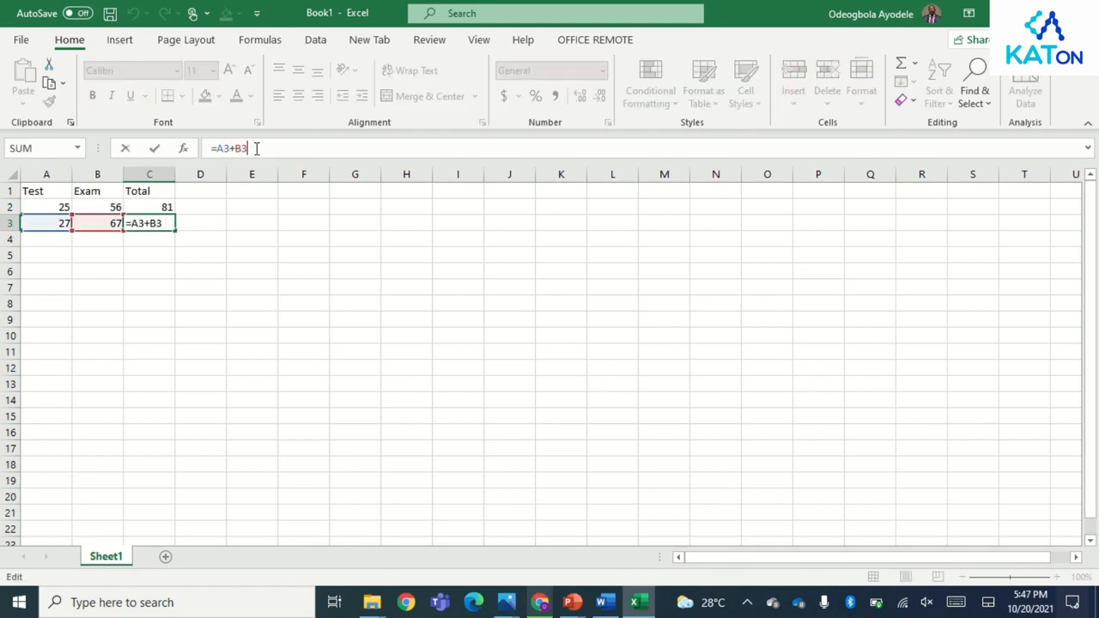
pyautogui.press('Return')
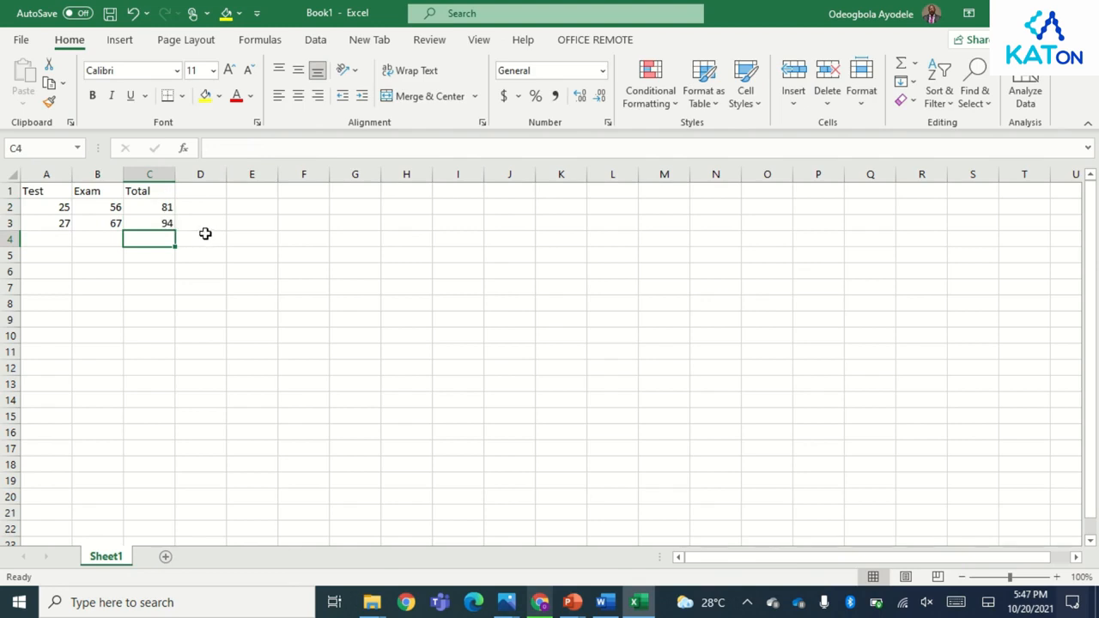
# - Make the references in the C2 formula absolute so that it reads =$A$2+$B$2
pyautogui.click(160, 207)
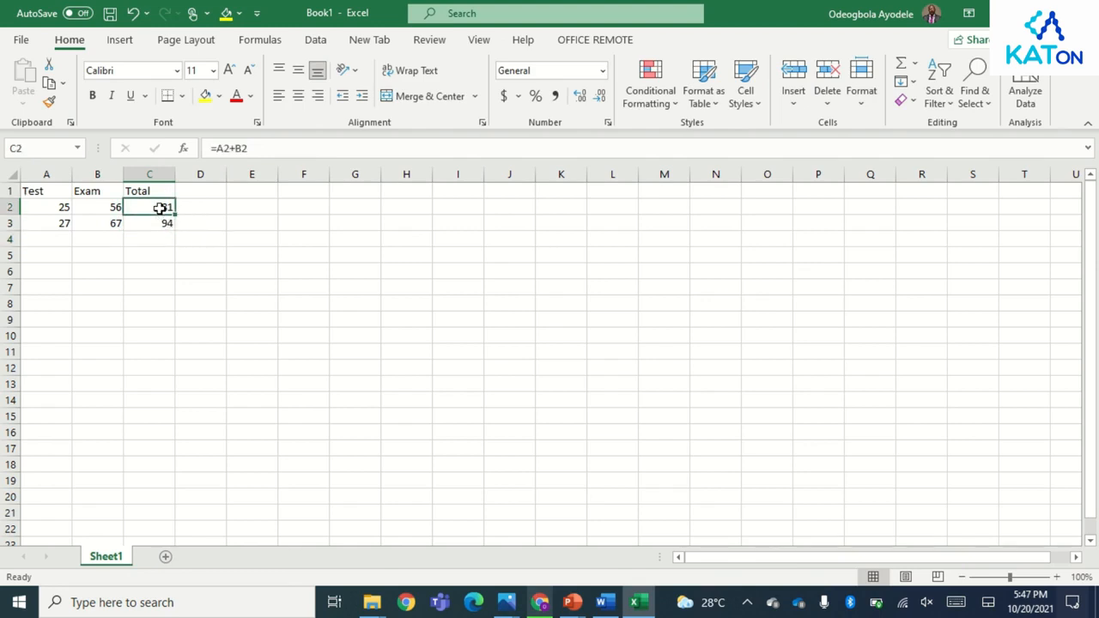
pyautogui.click(217, 148)
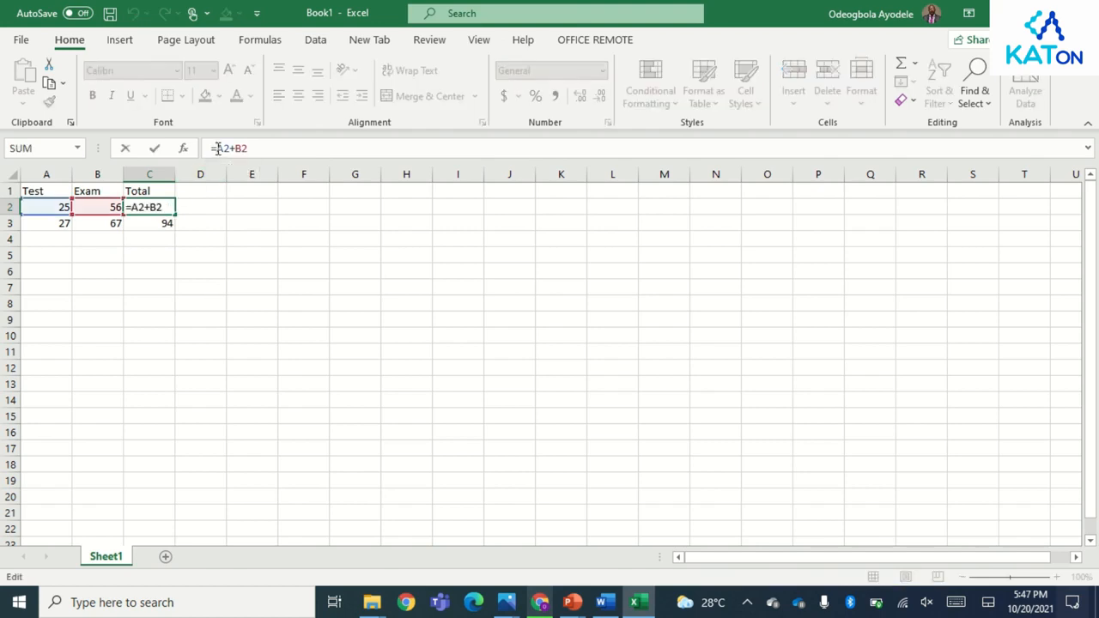
pyautogui.write('$A')
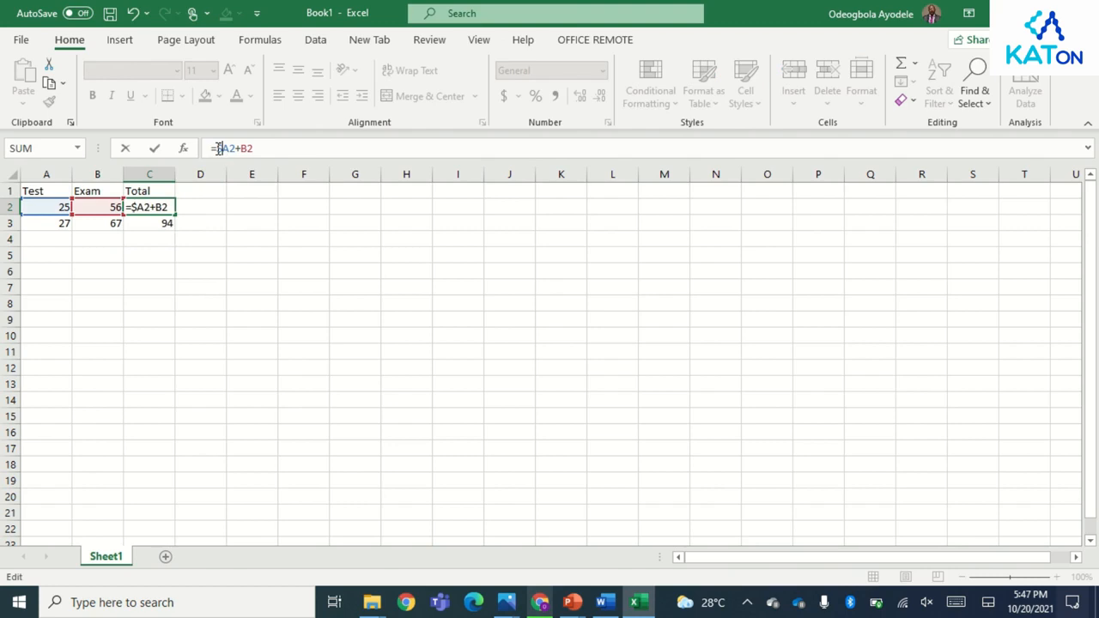
pyautogui.write('$')
pyautogui.press('Right')
pyautogui.press('Right')
pyautogui.write('$')
pyautogui.press('Right')
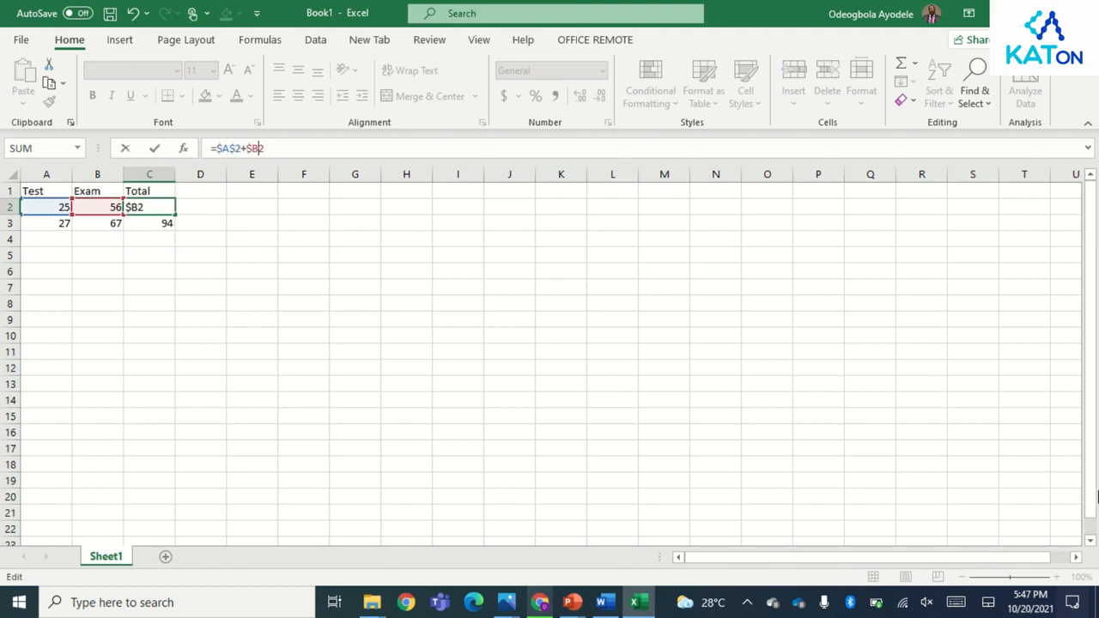
pyautogui.write('$')
pyautogui.press('Return')
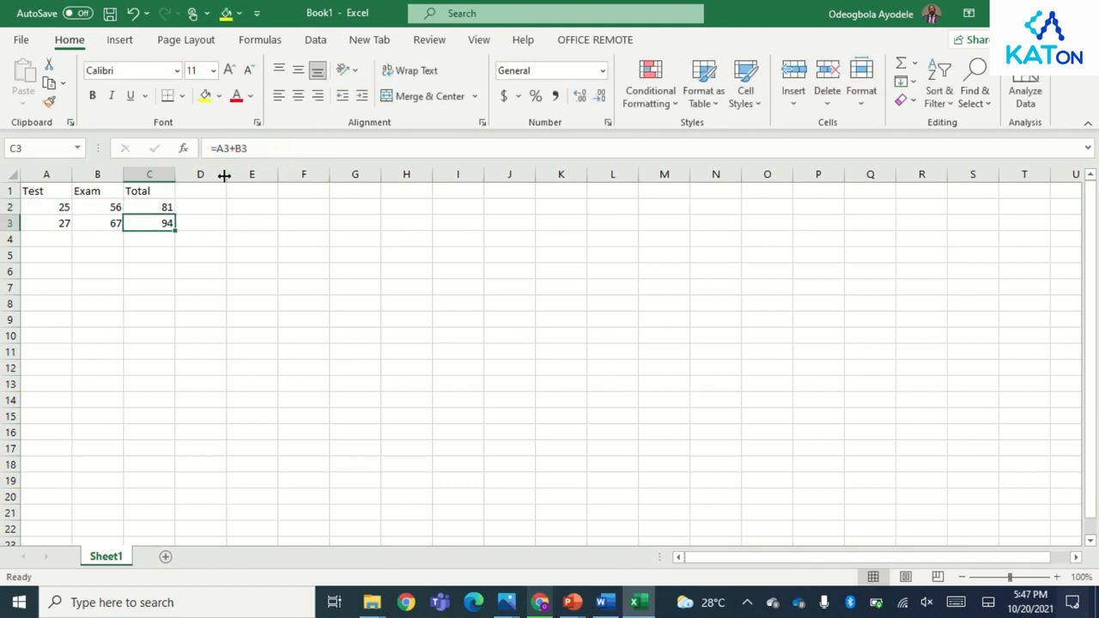
# - Copy the formula text =$A$2+$B$2 from C2 and enter it in D2
pyautogui.click(164, 208)
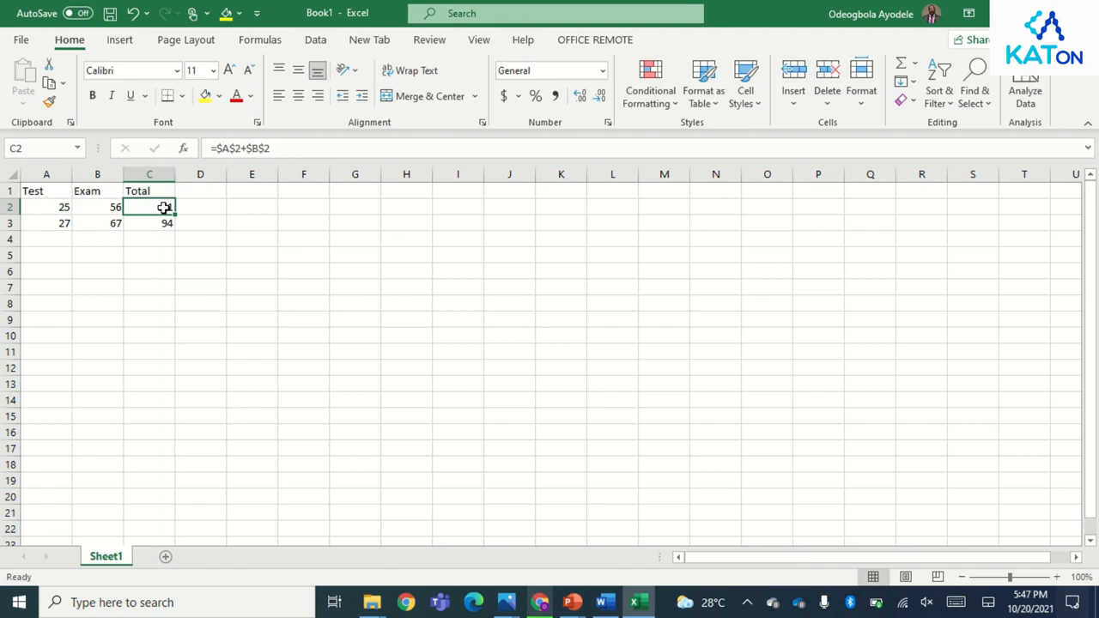
pyautogui.click(279, 148)
pyautogui.moveTo(279, 148); pyautogui.dragTo(208, 151)
pyautogui.hotkey('ctrl', 'c')
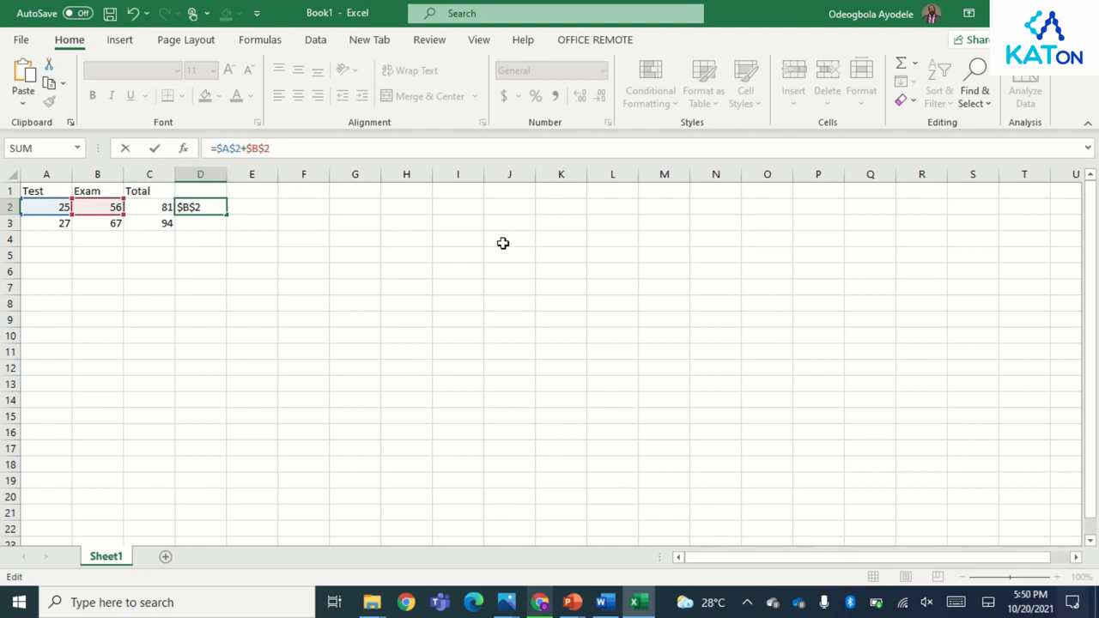
pyautogui.press('Return')
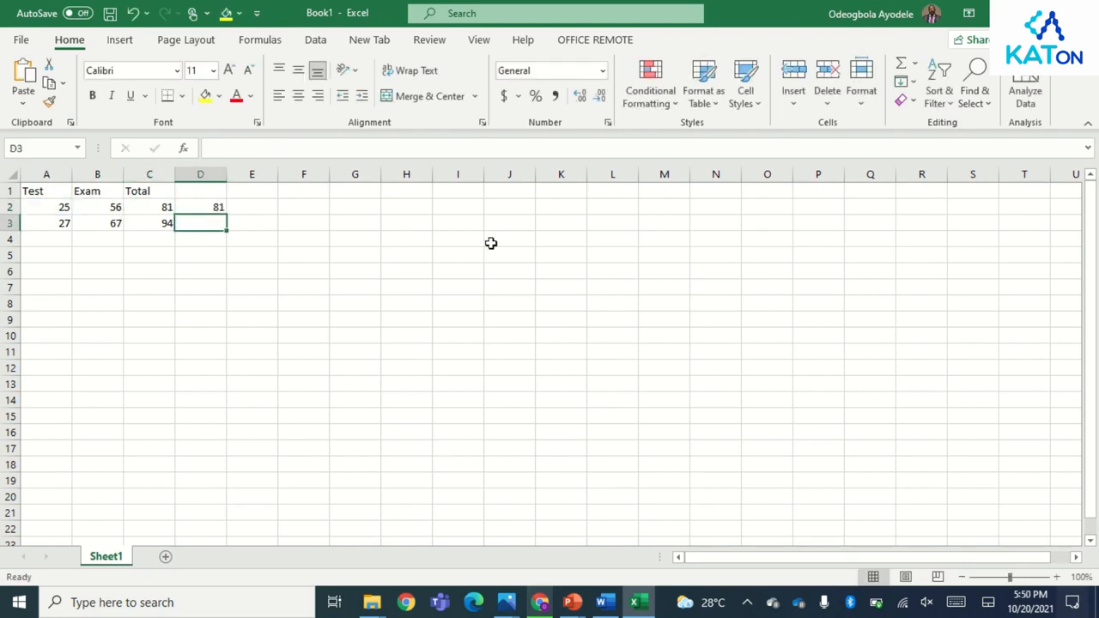
# - Fill the absolute-reference total formula from D2 down into D3 and compare the formulas of both cells
pyautogui.click(215, 207)
pyautogui.moveTo(227, 216); pyautogui.dragTo(205, 224)
pyautogui.click(205, 224)
pyautogui.click(212, 207)
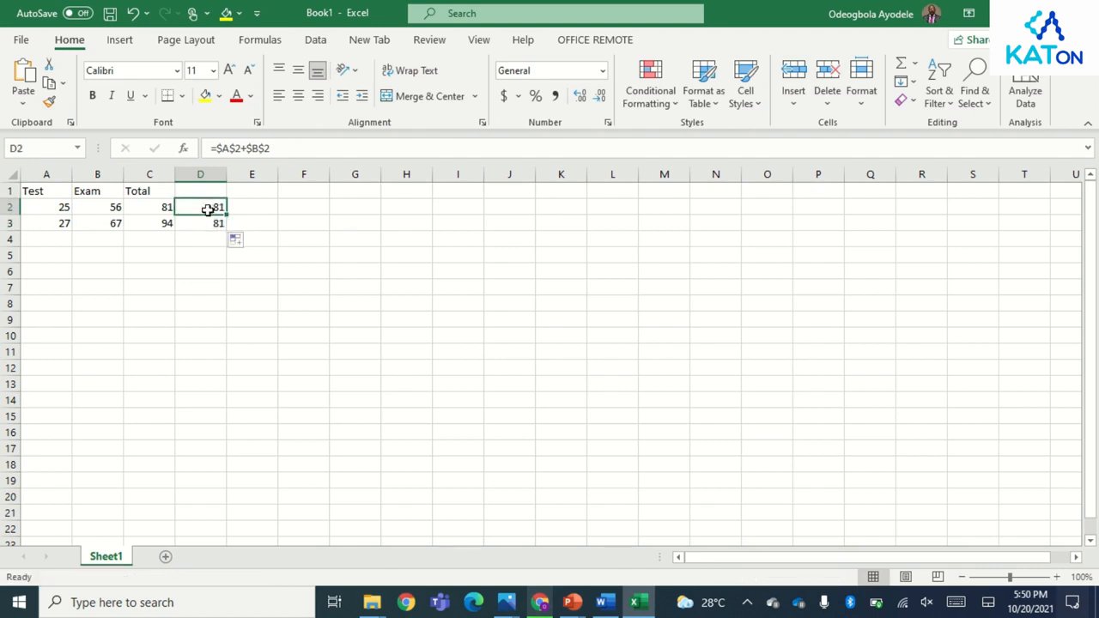
pyautogui.click(208, 223)
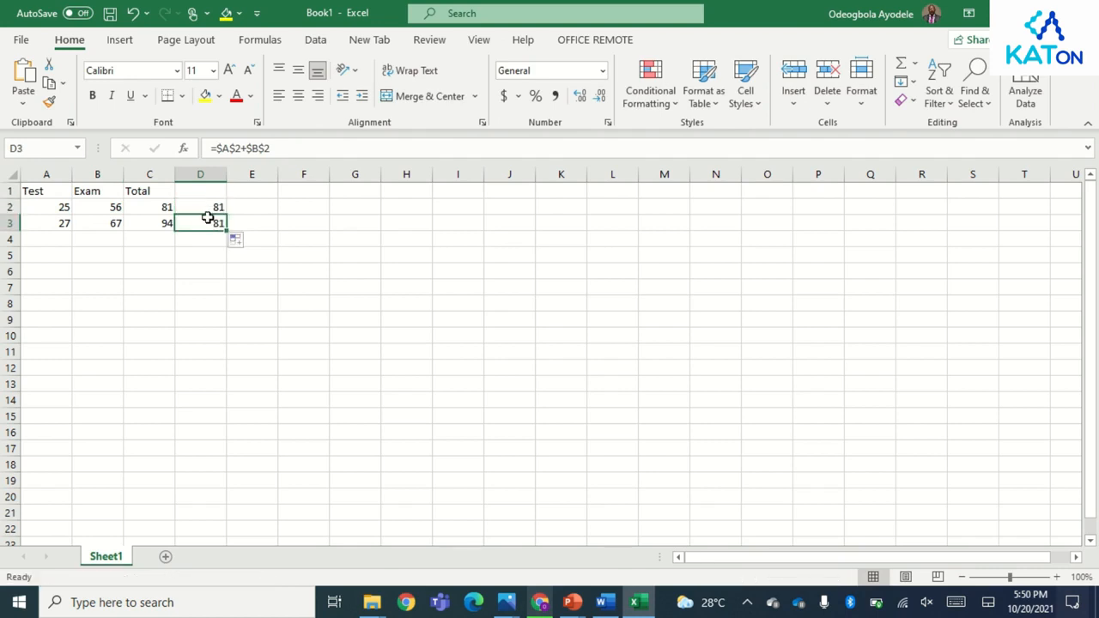
pyautogui.click(219, 206)
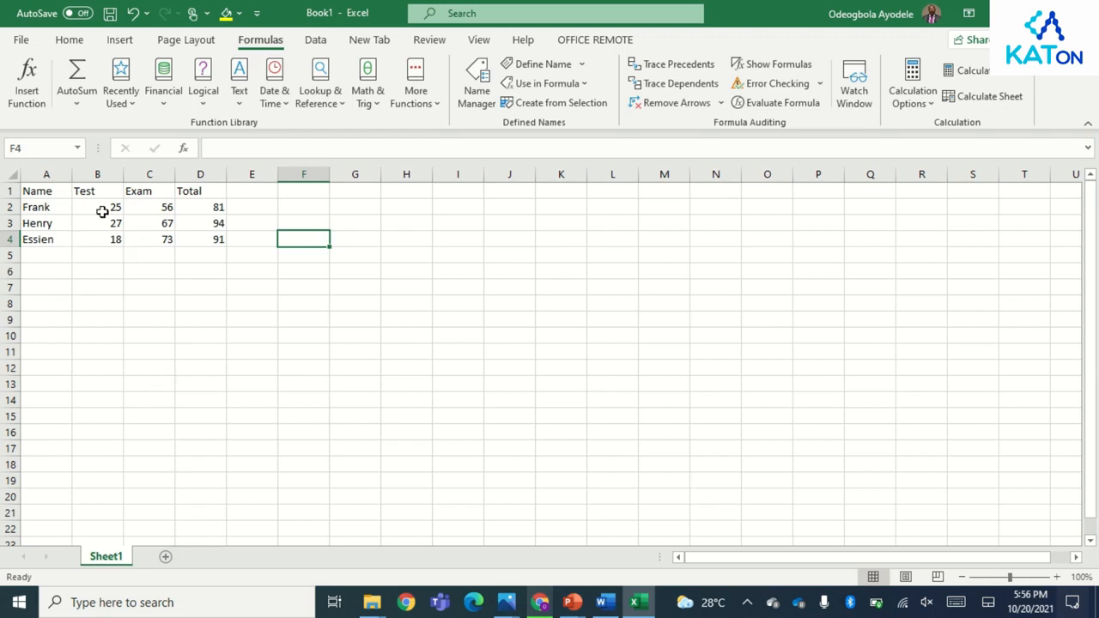
# - Create range names for the score table A1:D4 from its top row only, leaving the left column out
pyautogui.moveTo(35, 191); pyautogui.dragTo(201, 239)
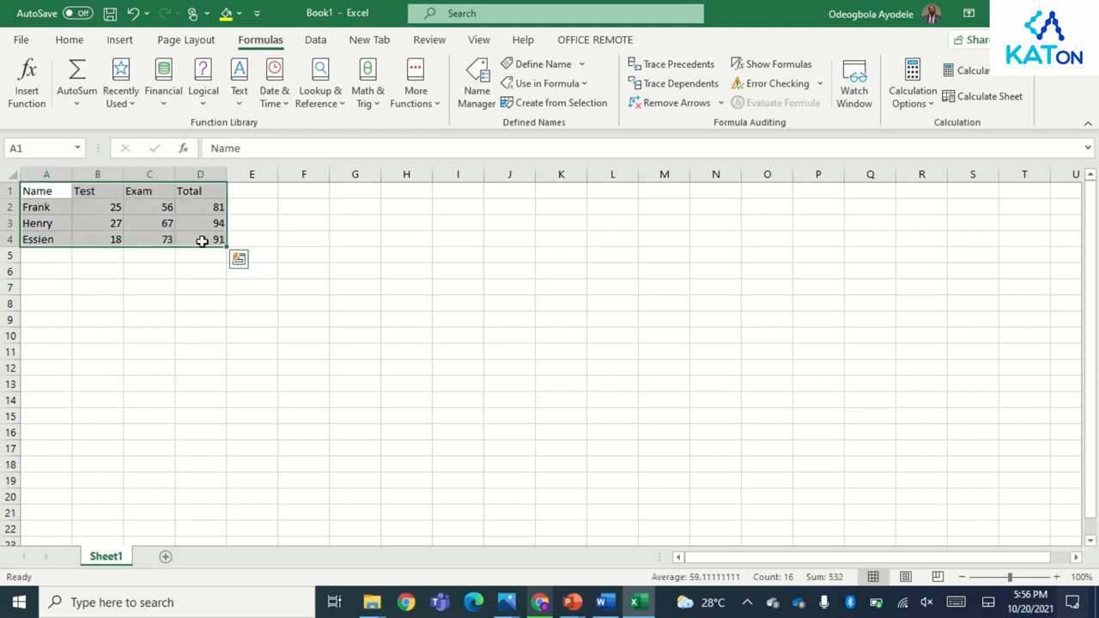
pyautogui.click(550, 106)
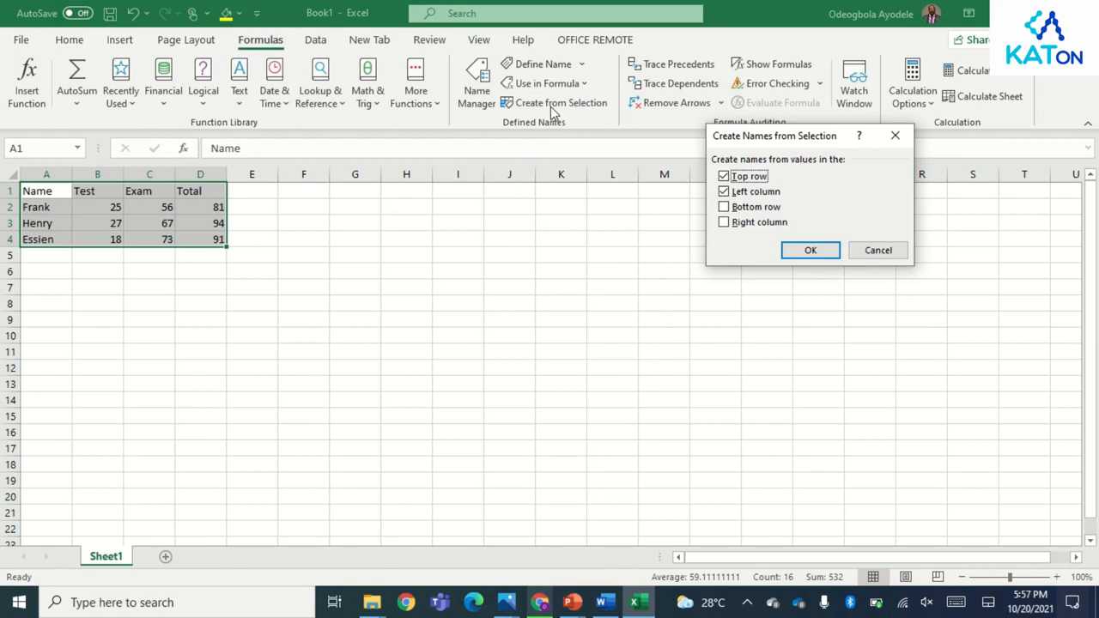
pyautogui.click(724, 194)
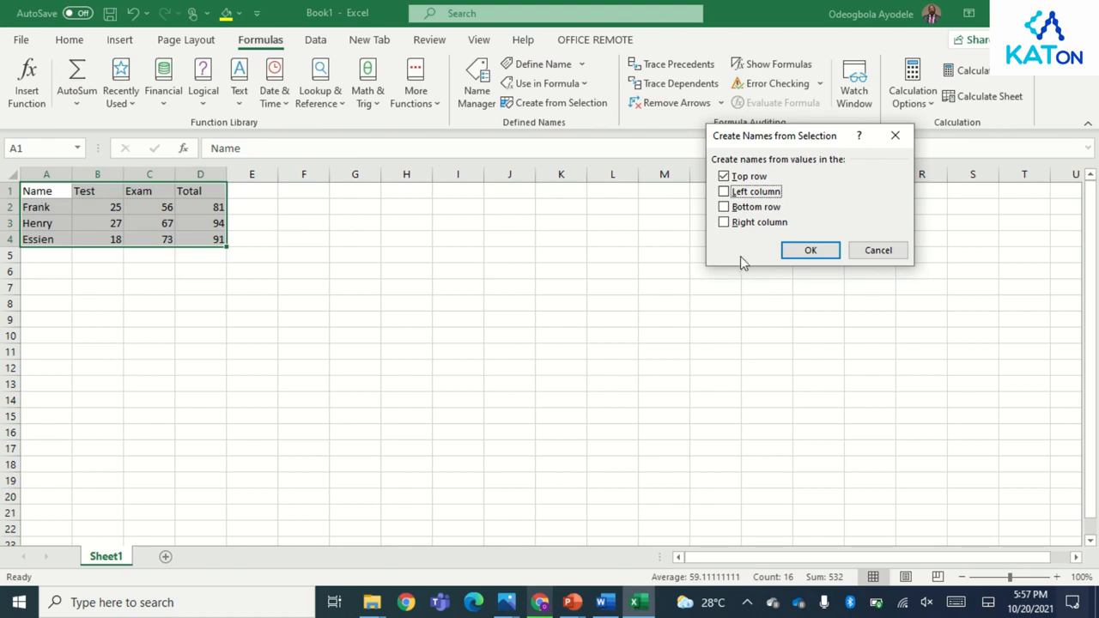
pyautogui.click(810, 251)
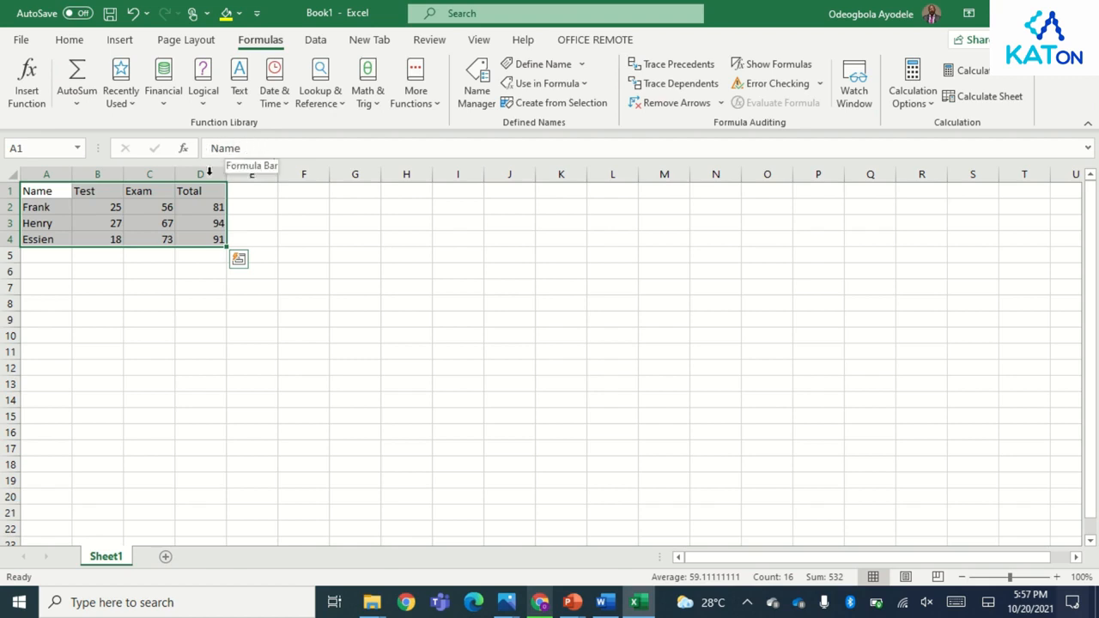
pyautogui.click(209, 271)
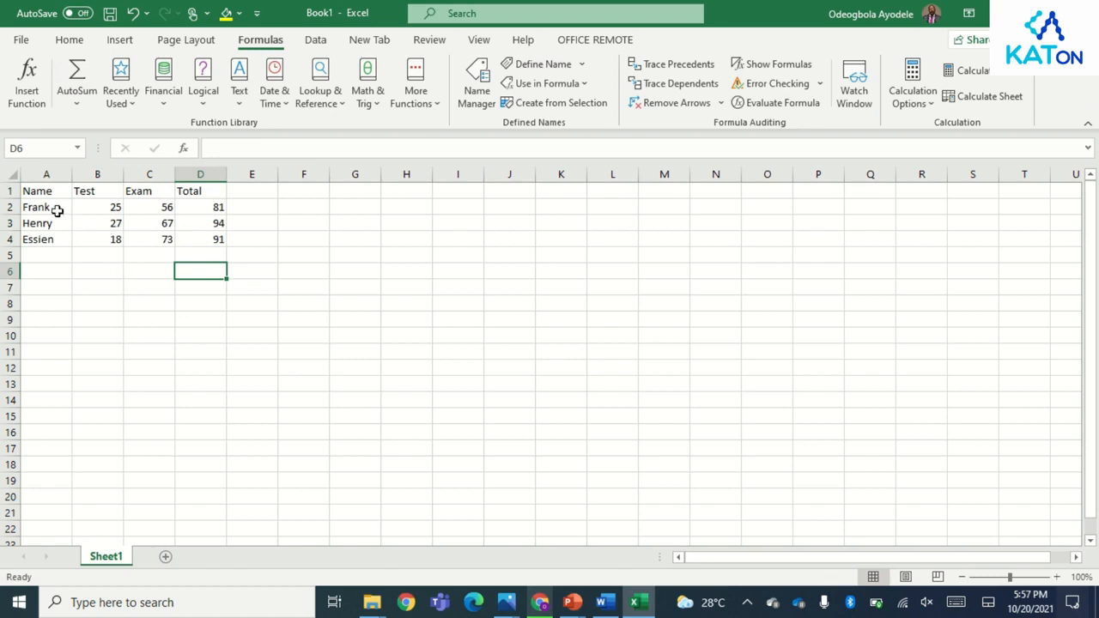
# - Try to define a workbook-scoped name for A1:D4 in the Name Manager, using a surname followed by "Mathematics Table" with spaces
pyautogui.moveTo(28, 190); pyautogui.dragTo(192, 237)
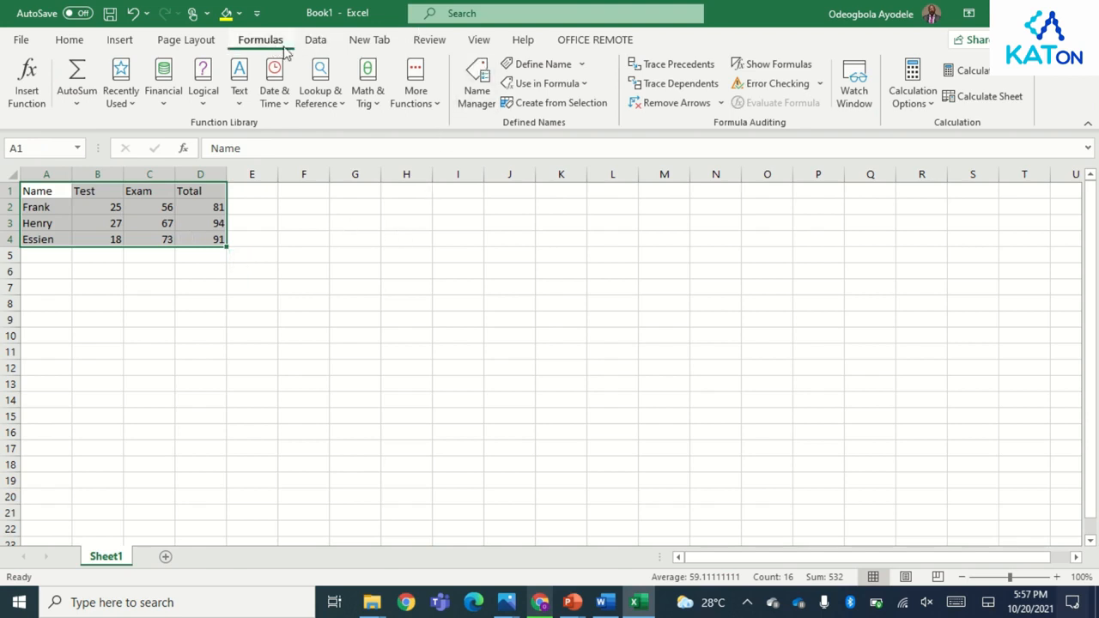
pyautogui.click(480, 97)
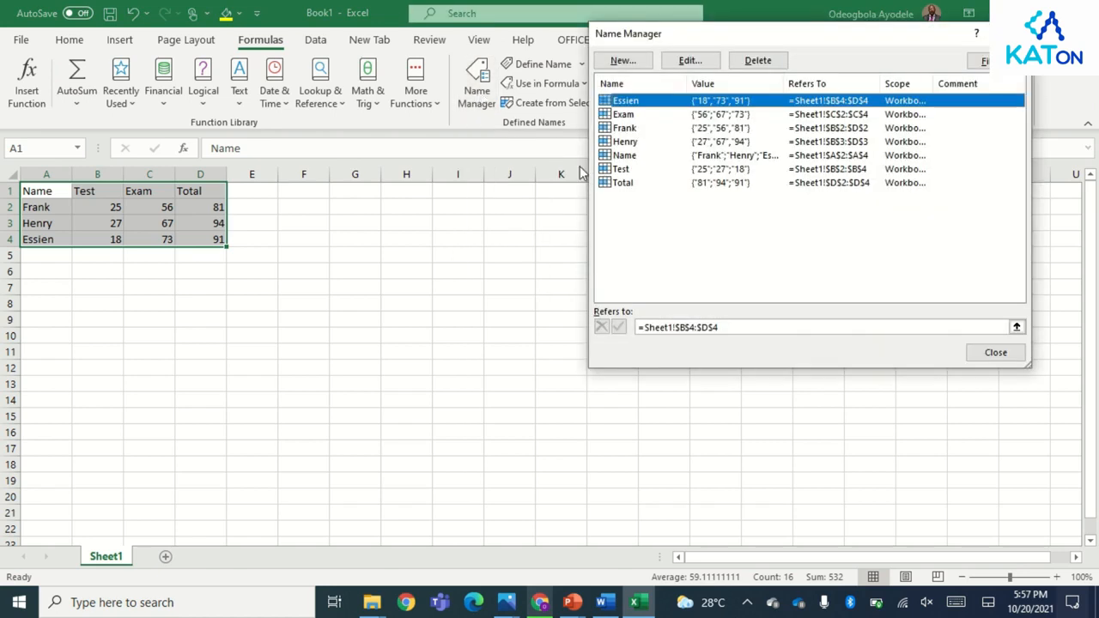
pyautogui.click(624, 66)
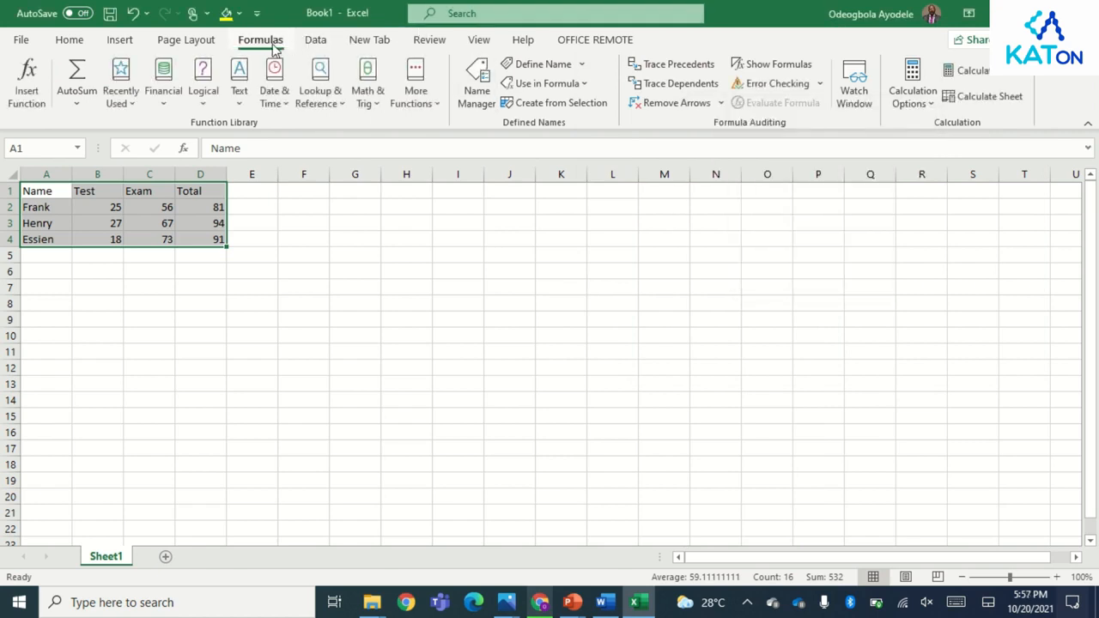
pyautogui.click(478, 98)
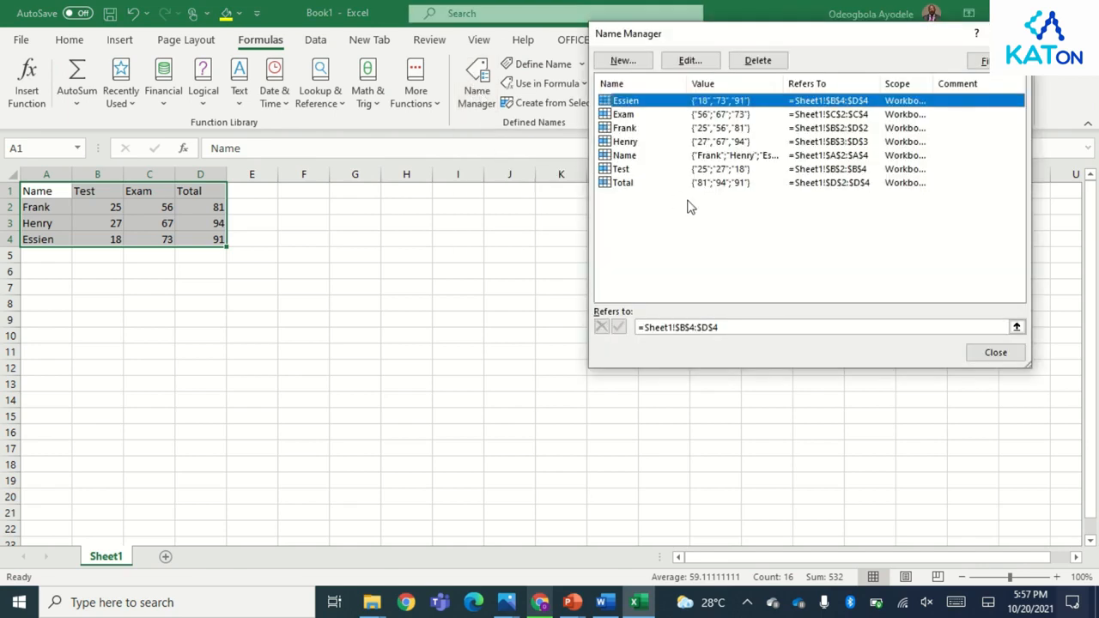
pyautogui.click(623, 61)
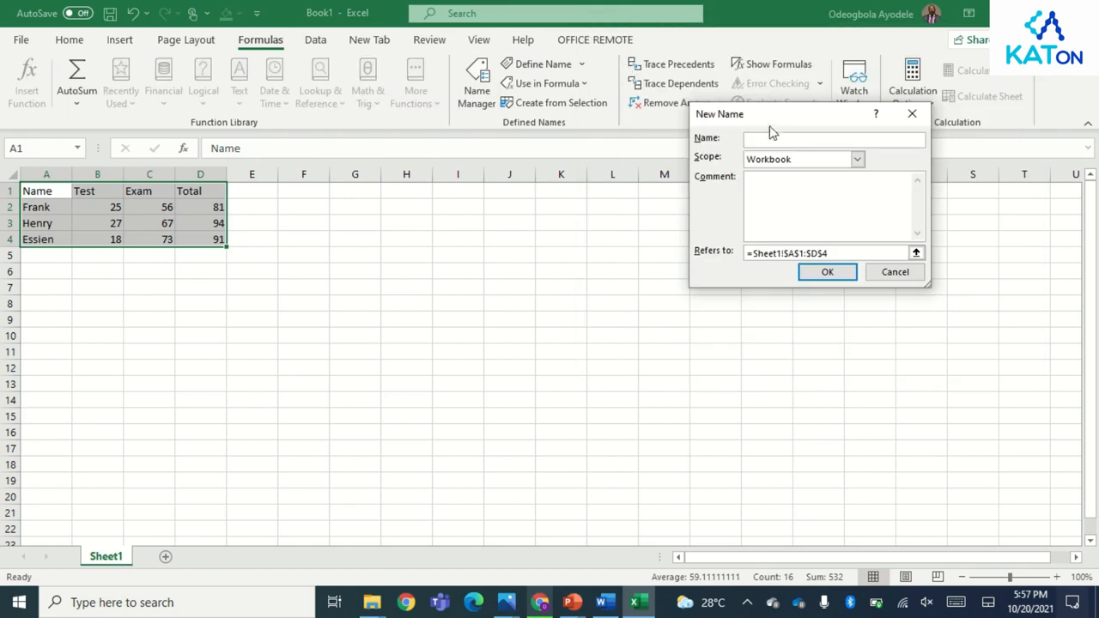
pyautogui.write('Apphia')
pyautogui.write(' Mathematics Table')
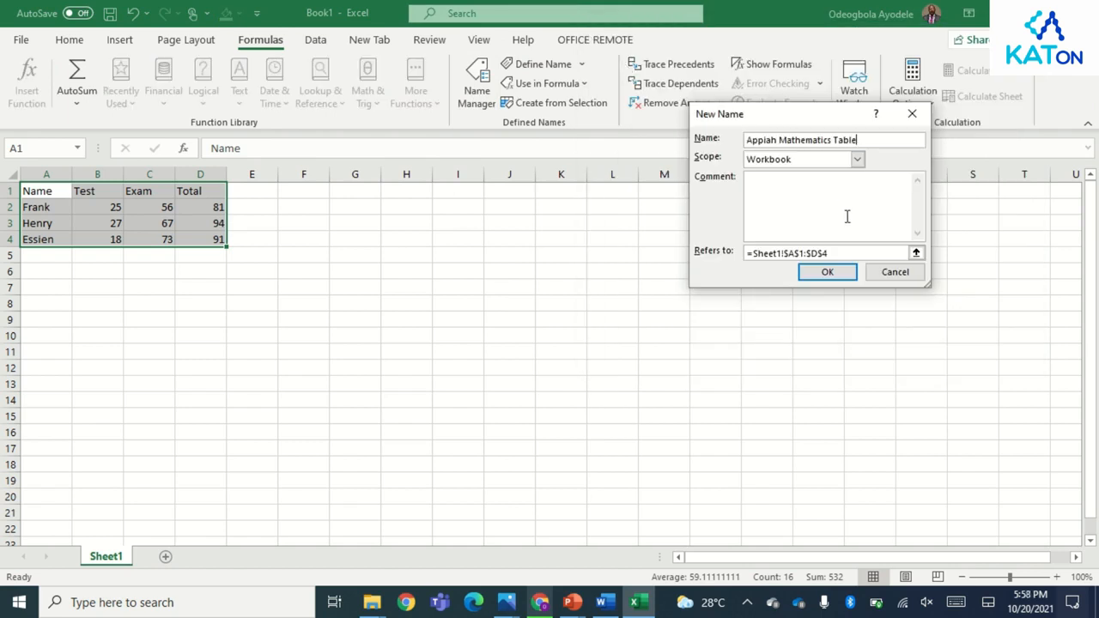
pyautogui.click(829, 273)
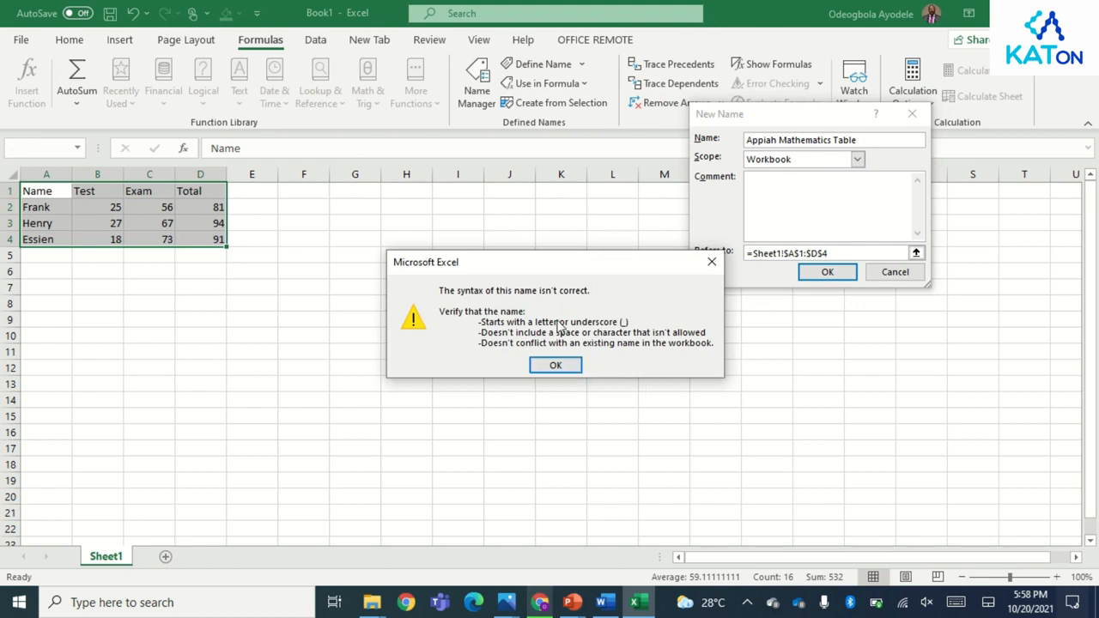
# - Shorten the new range name to the surname alone, save it for A1:D4 and close the Name Manager
pyautogui.click(560, 367)
pyautogui.press('BackSpace')
pyautogui.click(828, 273)
pyautogui.hotkey('ctrl', 'F3')
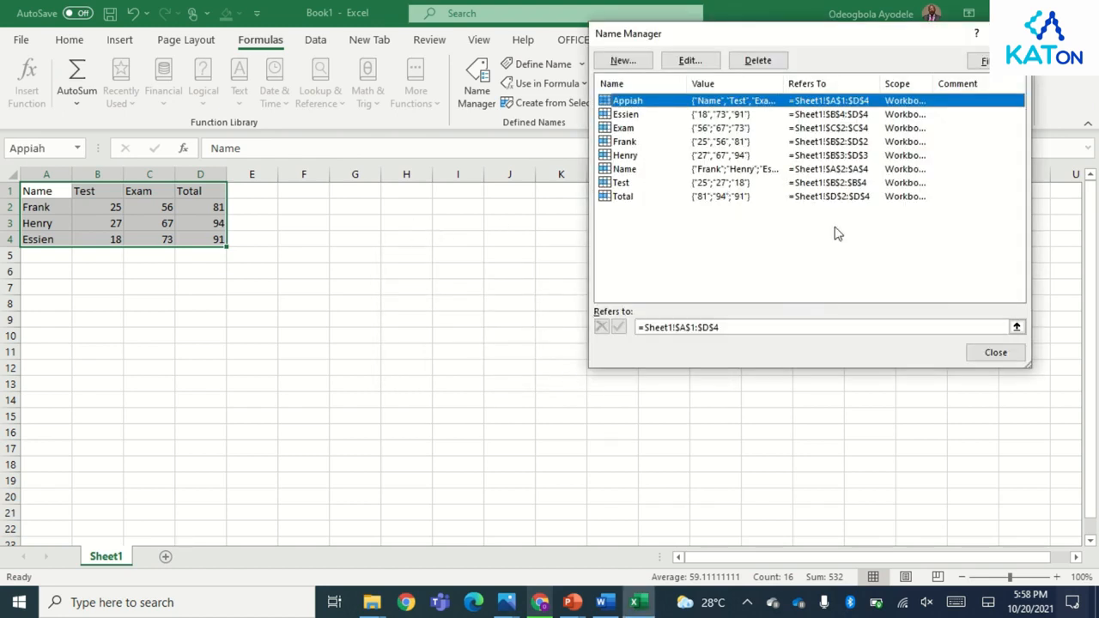
pyautogui.click(995, 354)
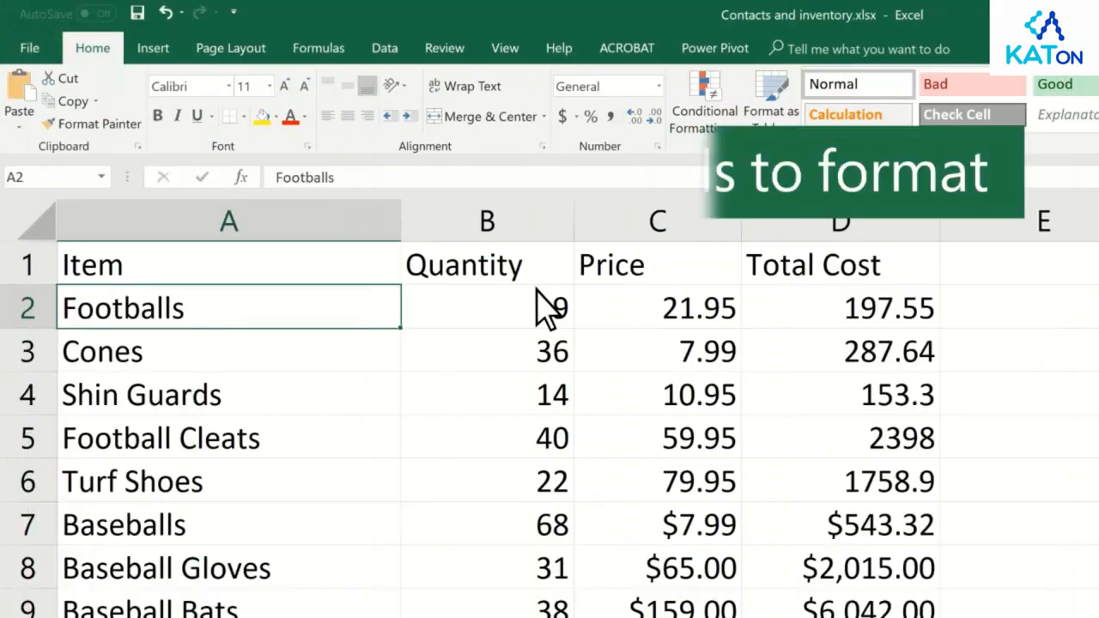
# - Apply the Input cell style to A2:C6 and the Calculation cell style to the total costs in D2:D6
pyautogui.moveTo(213, 309); pyautogui.dragTo(745, 512)
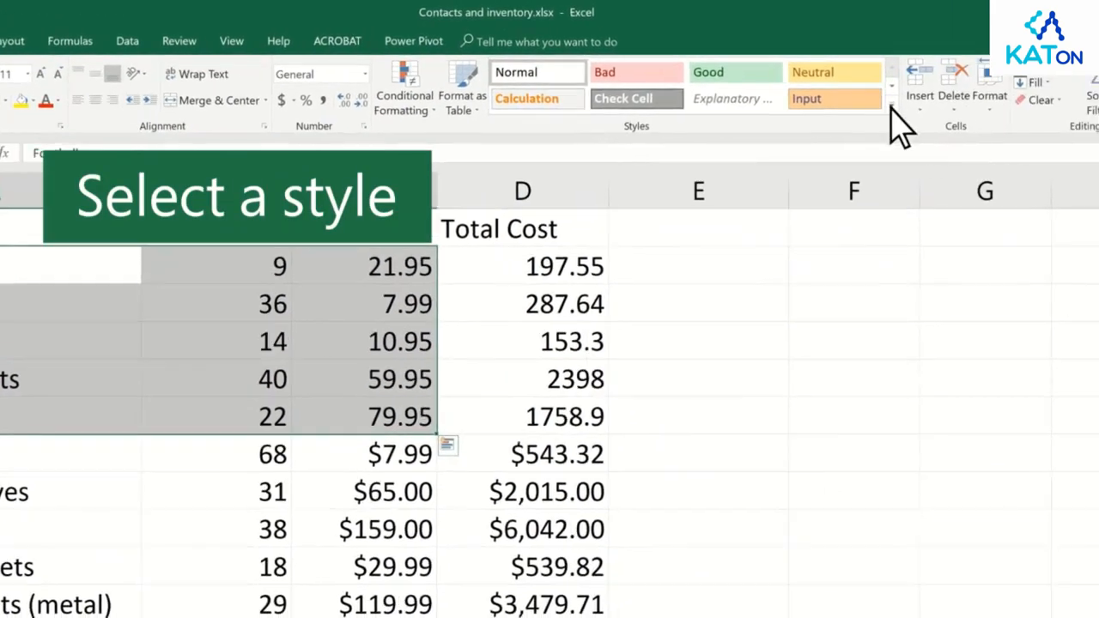
pyautogui.click(896, 123)
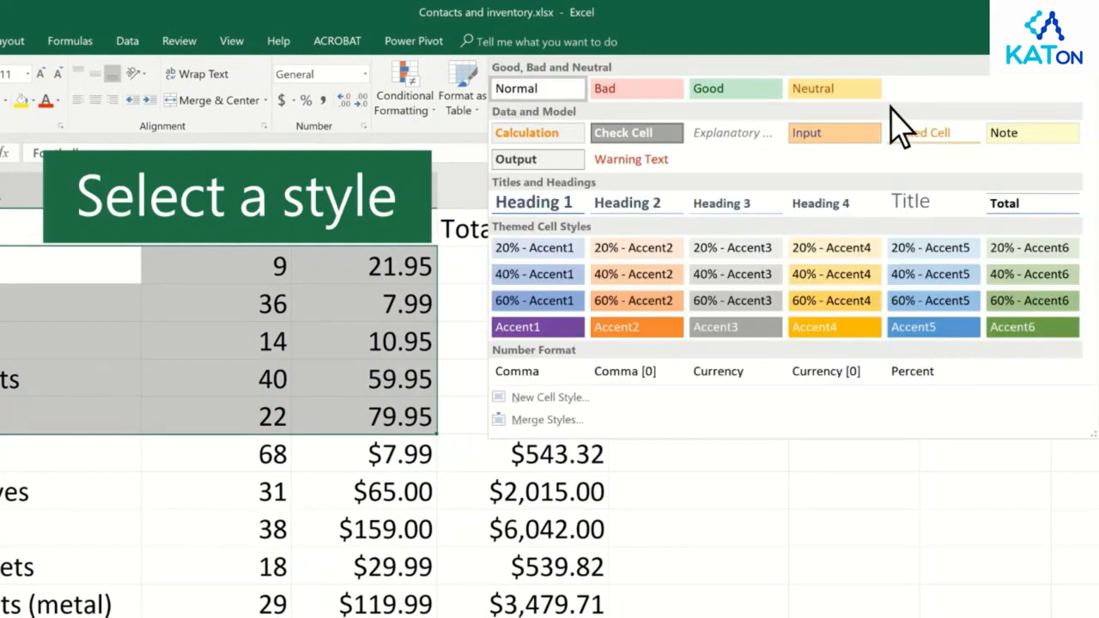
pyautogui.click(831, 135)
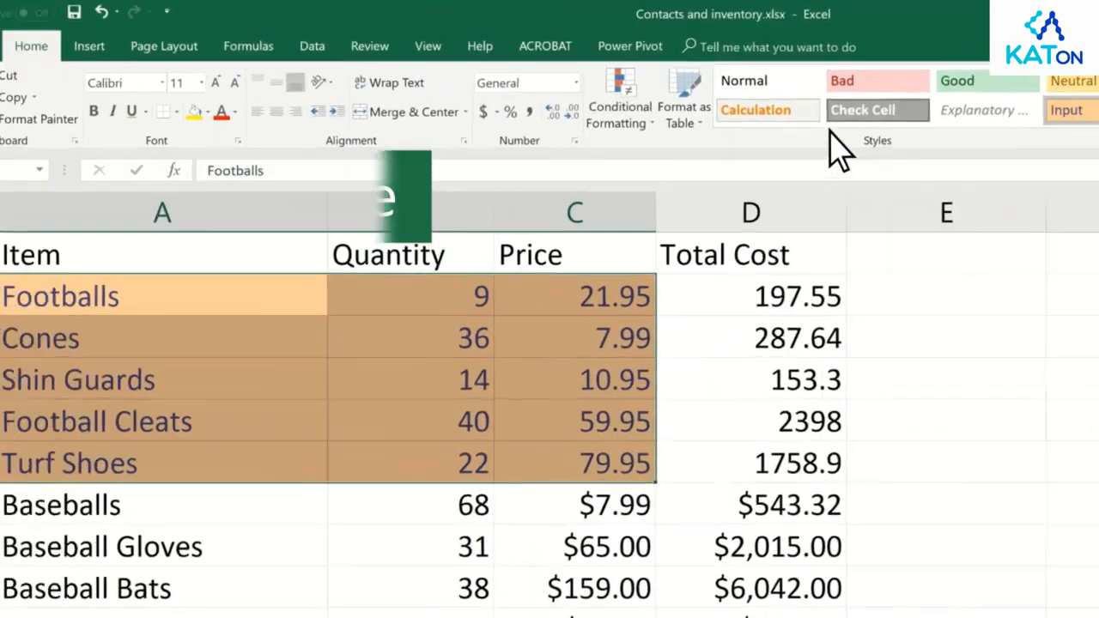
pyautogui.click(719, 297)
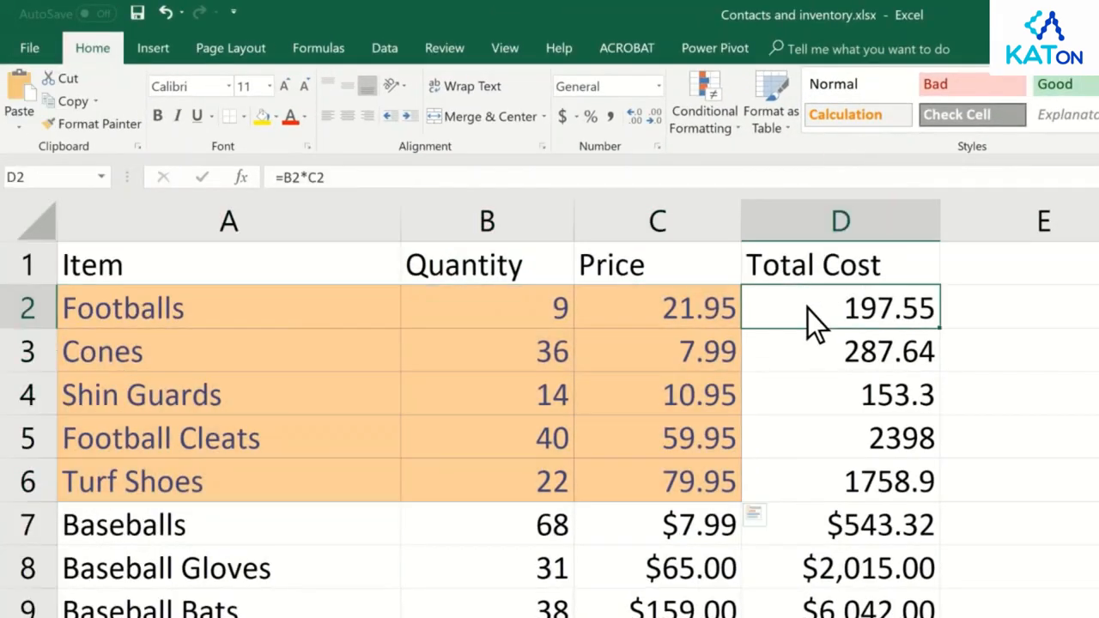
pyautogui.moveTo(807, 309); pyautogui.dragTo(809, 478)
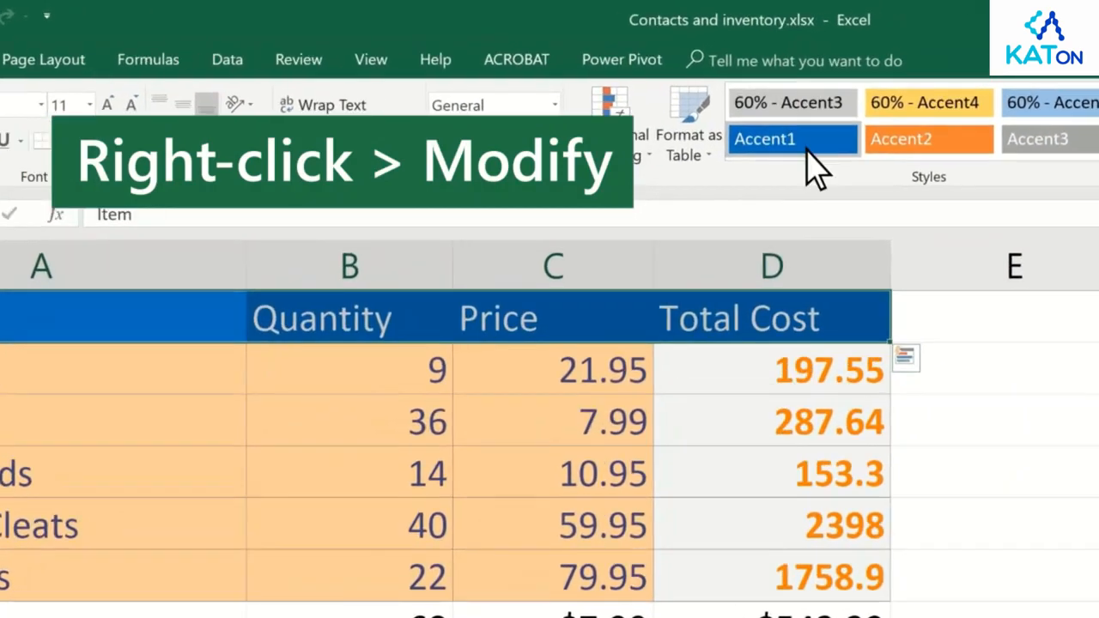
# - Open the Accent1 cell style used by the header row for modification
pyautogui.rightClick(878, 114)
pyautogui.click(870, 194)
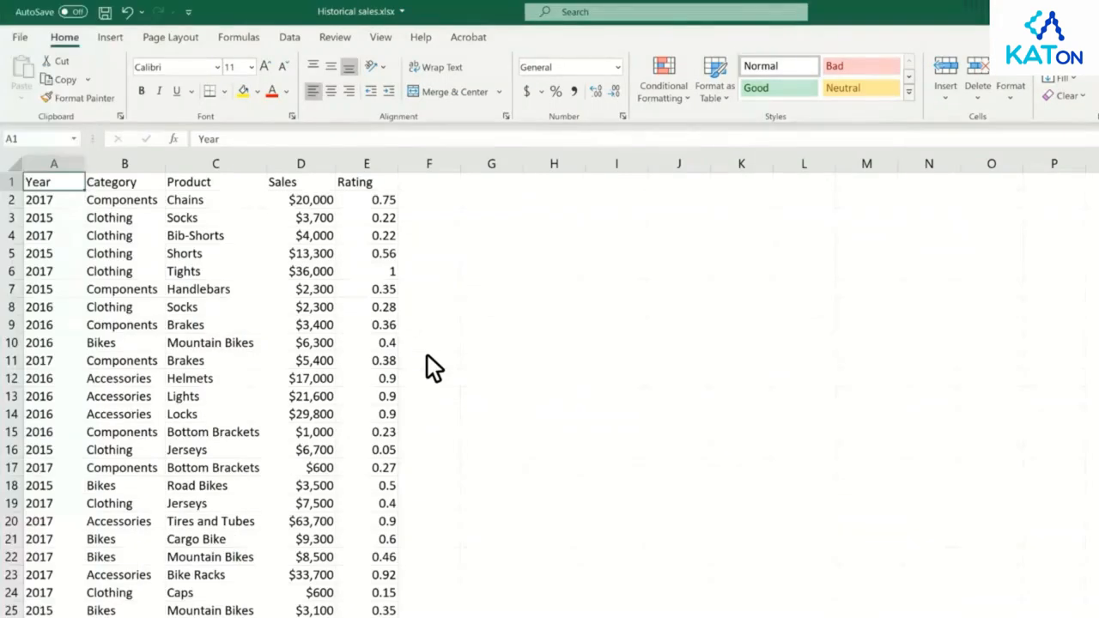
# - Format the sales data in A1:E76 of Historical sales.xlsx as a table with headers, using a blue medium style
pyautogui.click(58, 201)
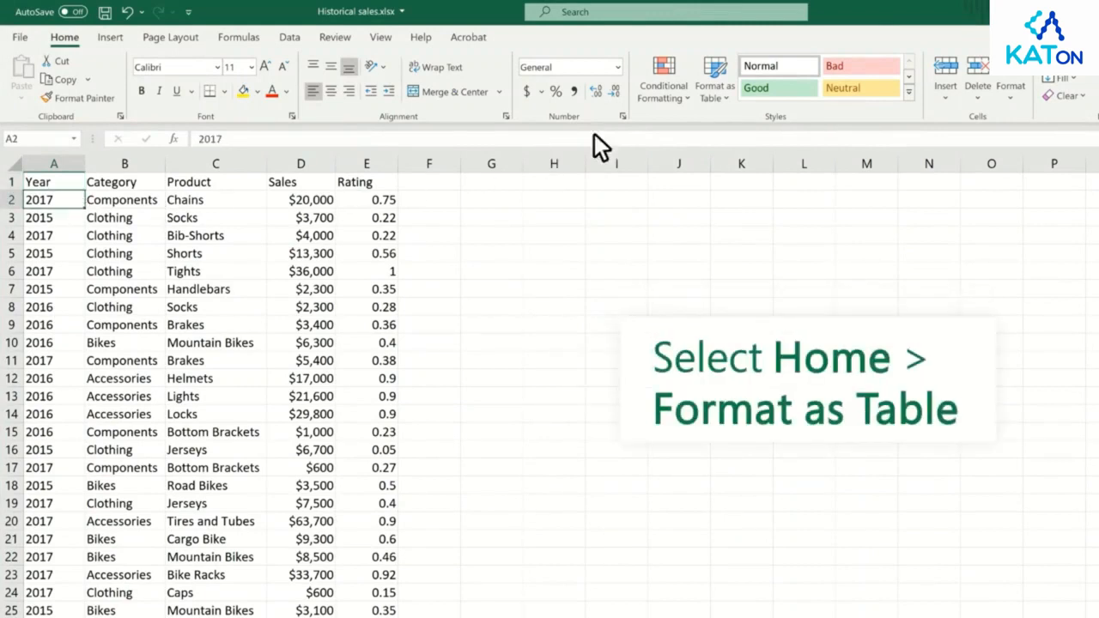
pyautogui.click(726, 97)
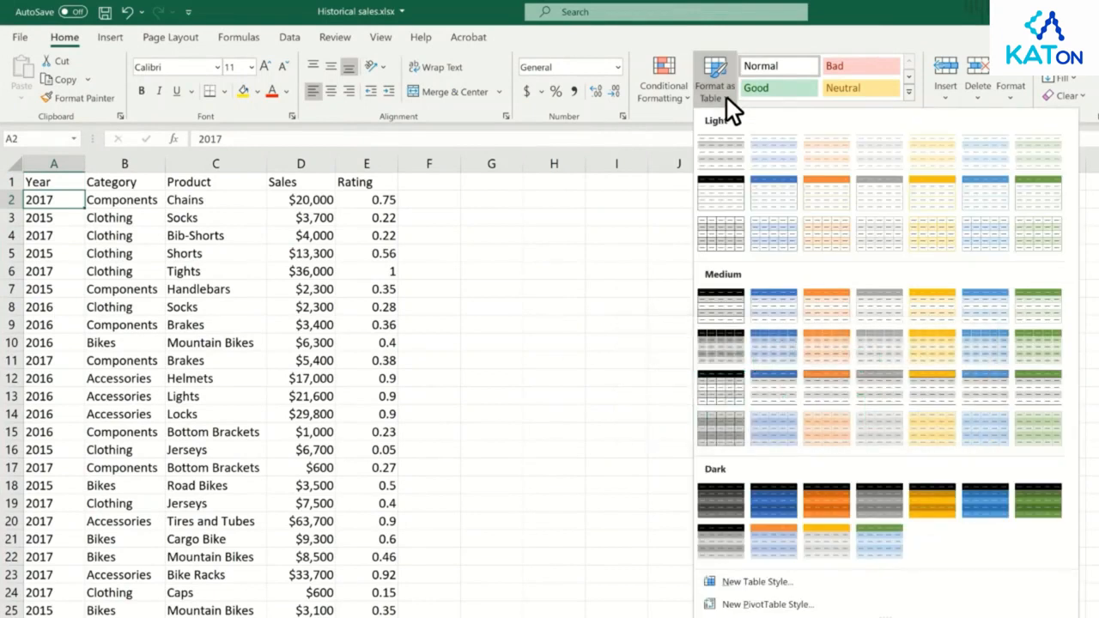
pyautogui.click(773, 304)
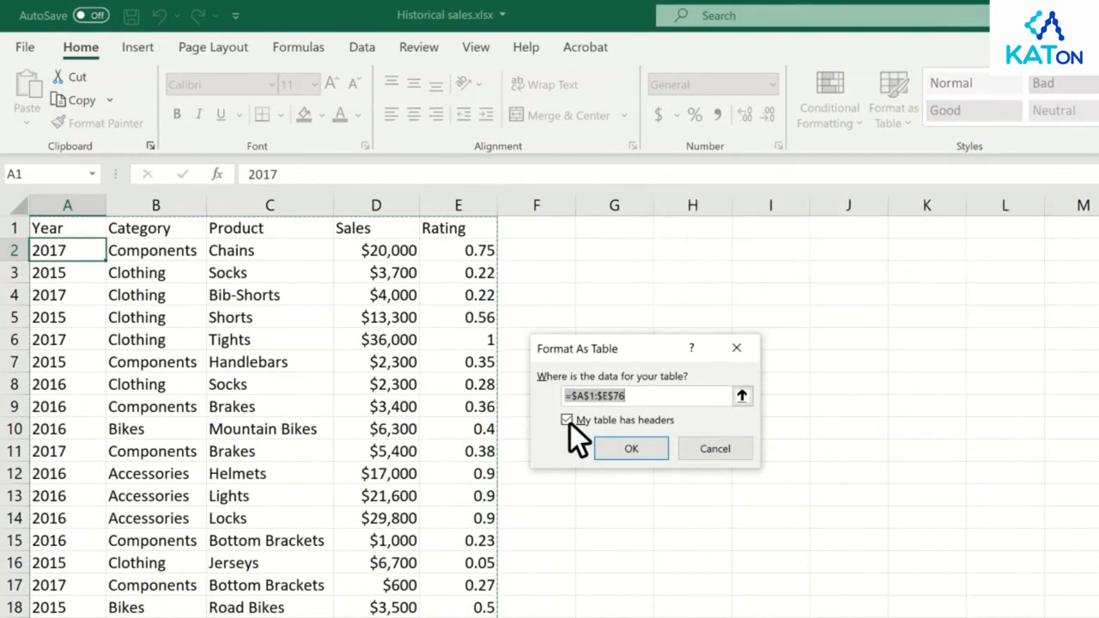
pyautogui.click(631, 454)
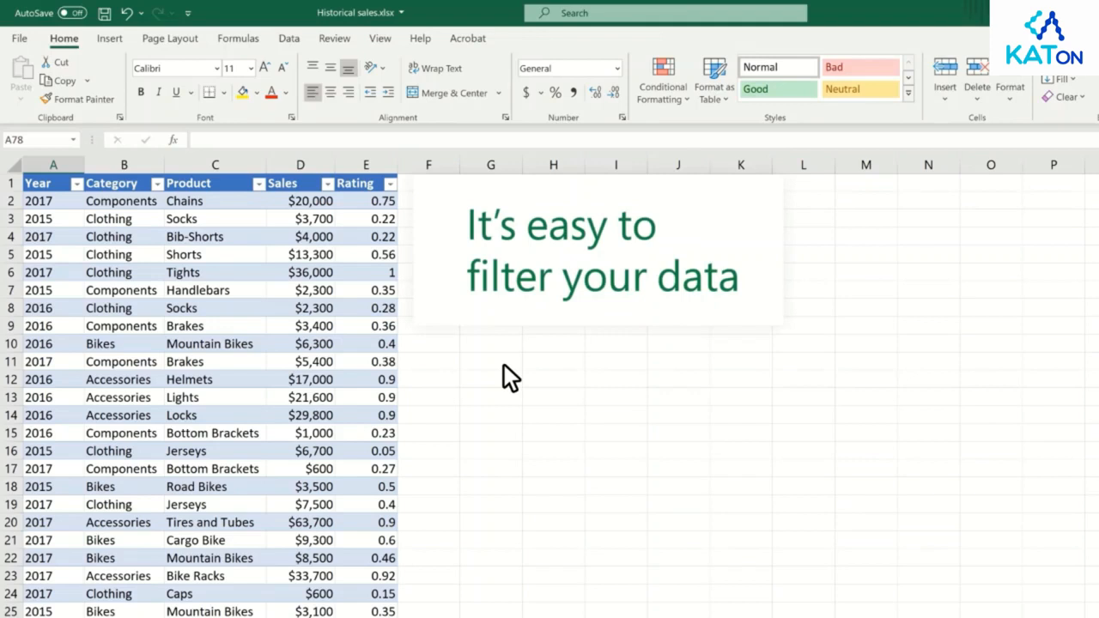
# - Filter the Product column to only Bike Racks and Bottom Brackets
pyautogui.click(259, 184)
pyautogui.click(95, 372)
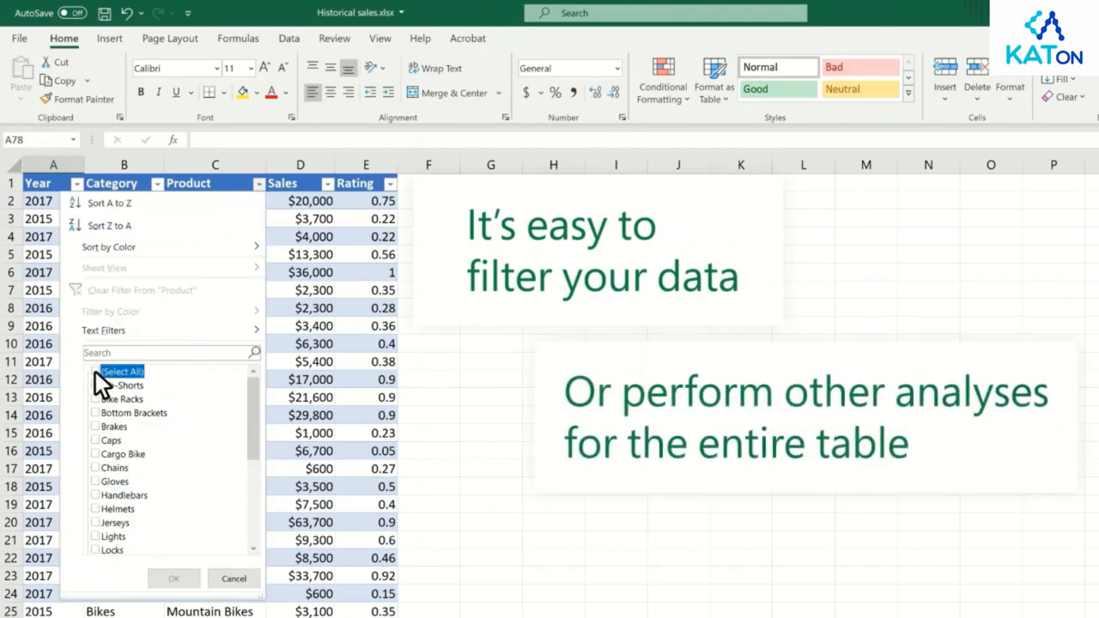
pyautogui.click(95, 399)
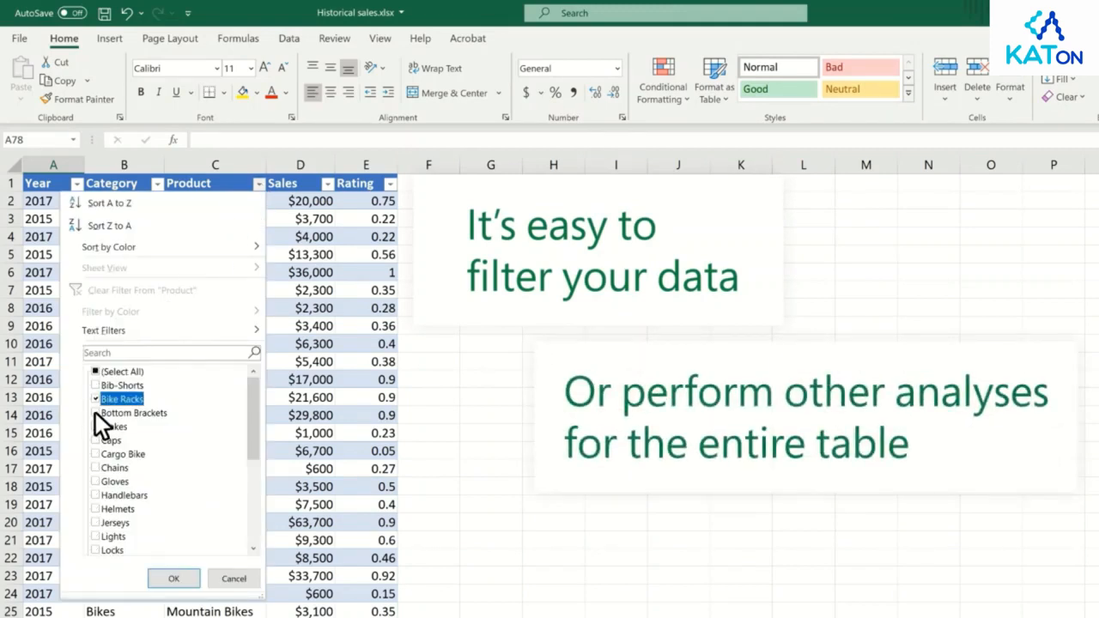
pyautogui.click(96, 414)
pyautogui.click(173, 578)
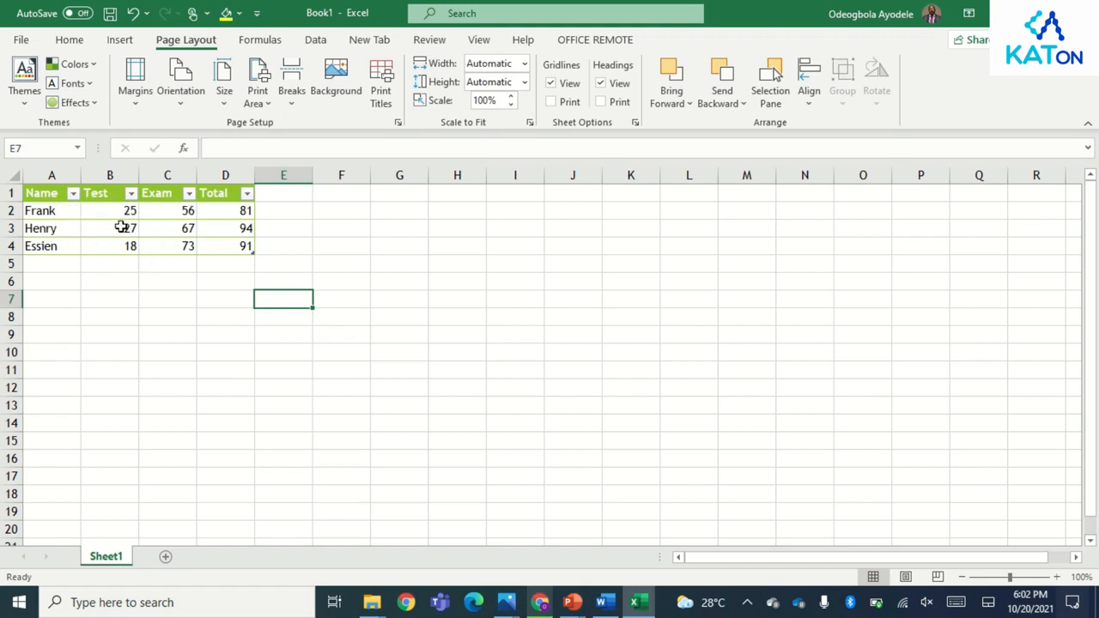
# - Browse the document themes in Book1 and apply a theme with blue accents to the score table workbook
pyautogui.click(71, 43)
pyautogui.click(186, 43)
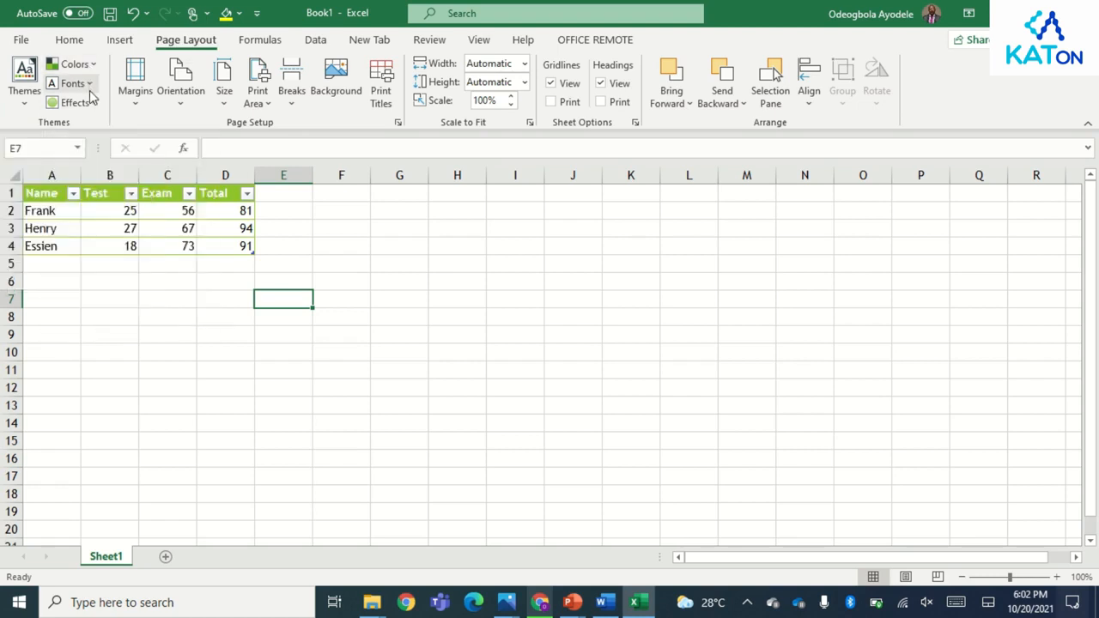
pyautogui.click(24, 107)
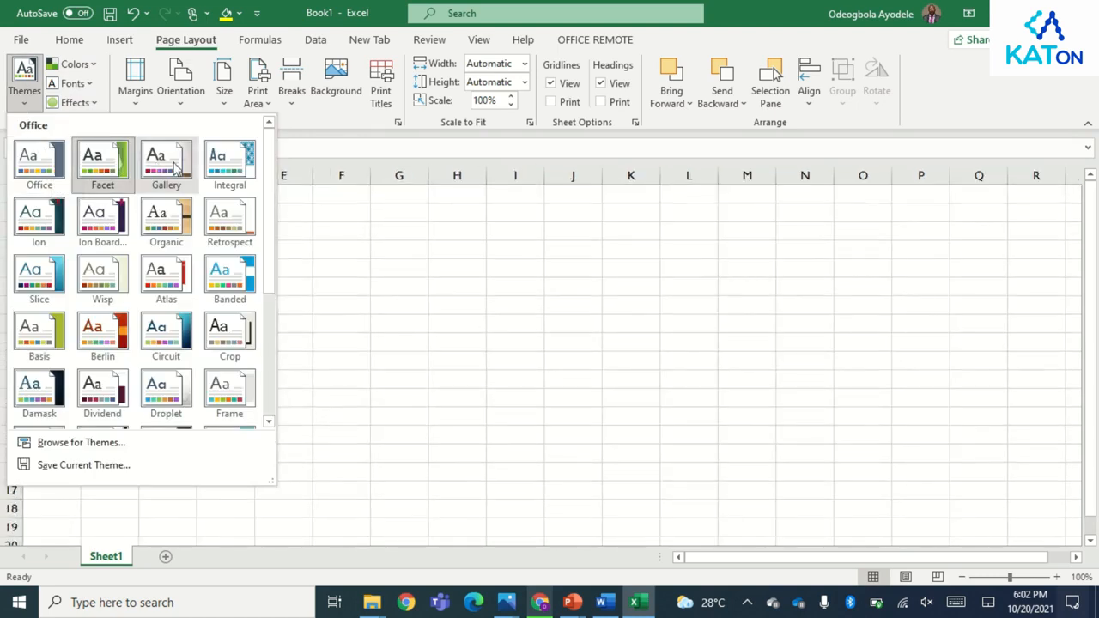
pyautogui.click(187, 45)
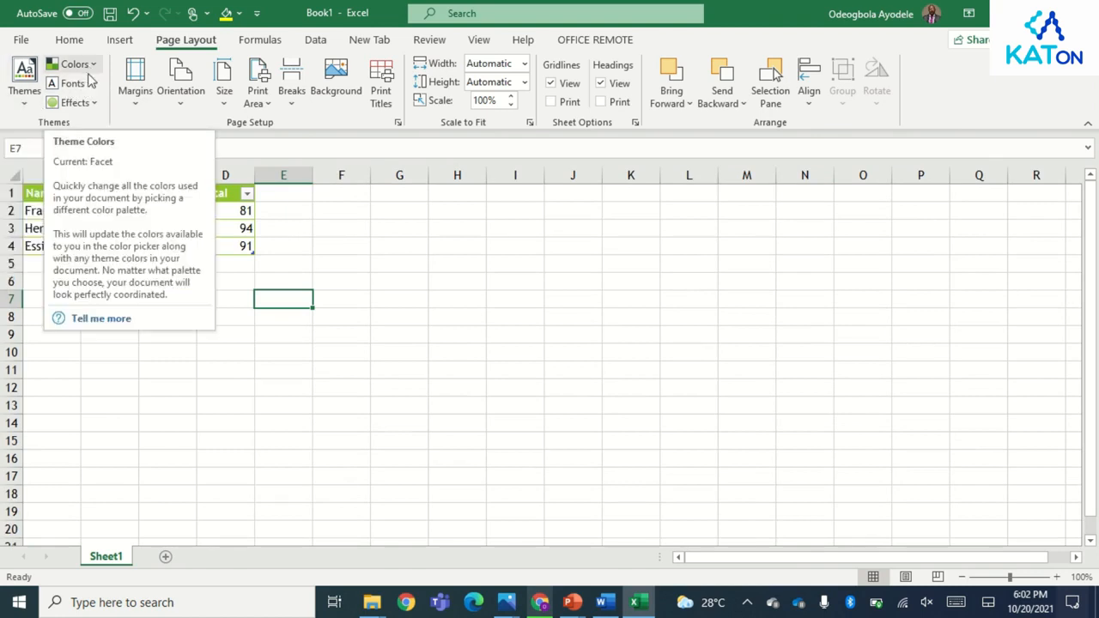
pyautogui.click(24, 84)
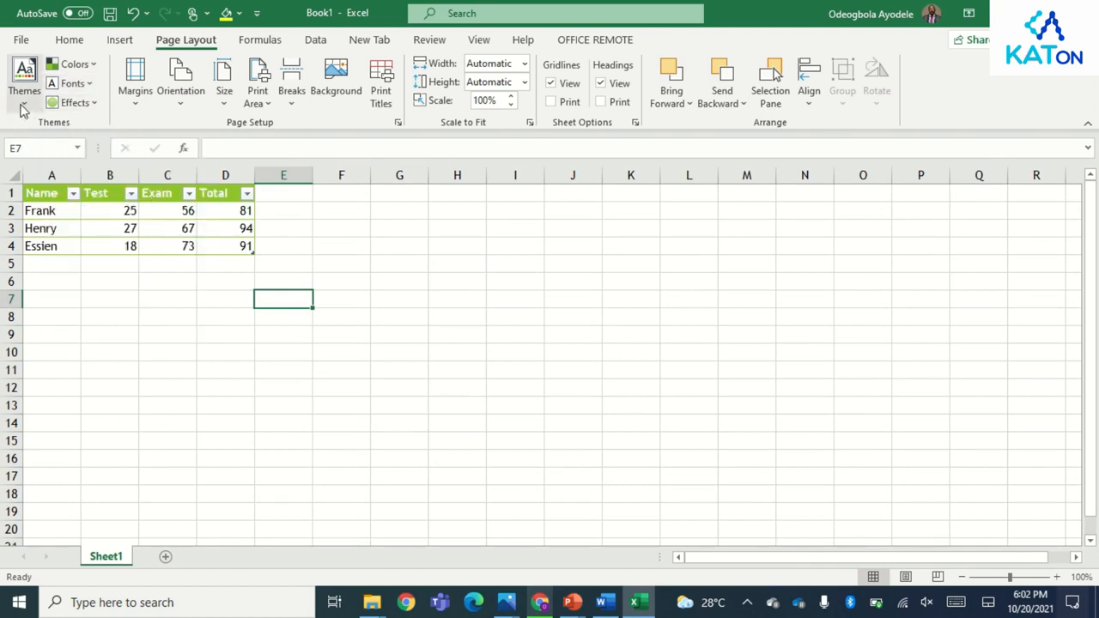
pyautogui.press('Escape')
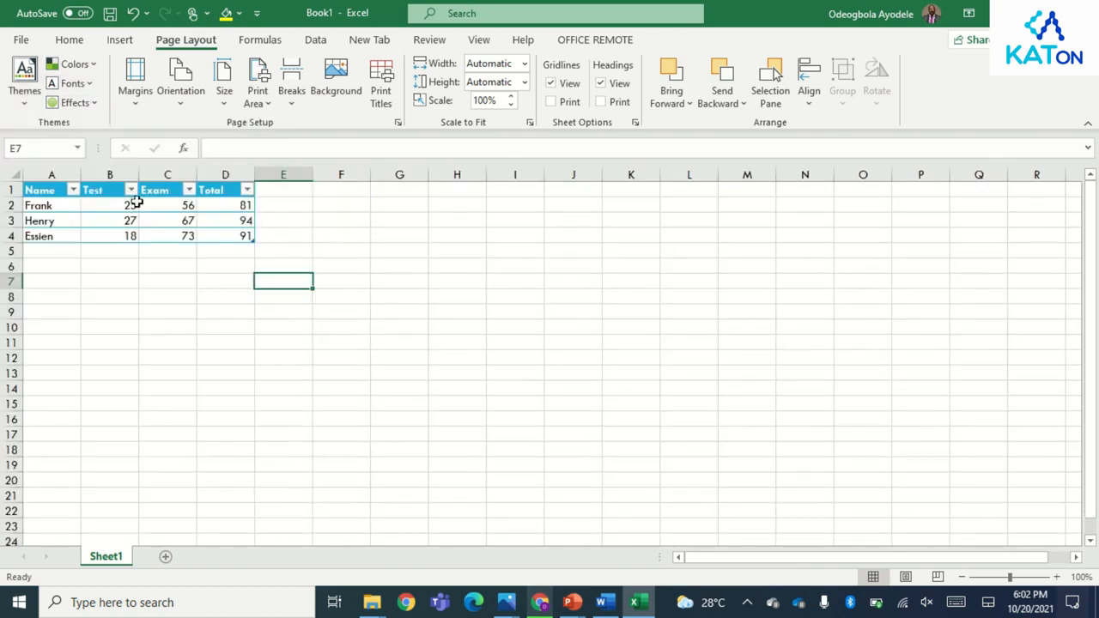
# - Change the Book1 theme colors to a darker blue scheme and choose a set of theme effects
pyautogui.click(94, 73)
pyautogui.click(109, 182)
pyautogui.click(92, 103)
pyautogui.click(252, 275)
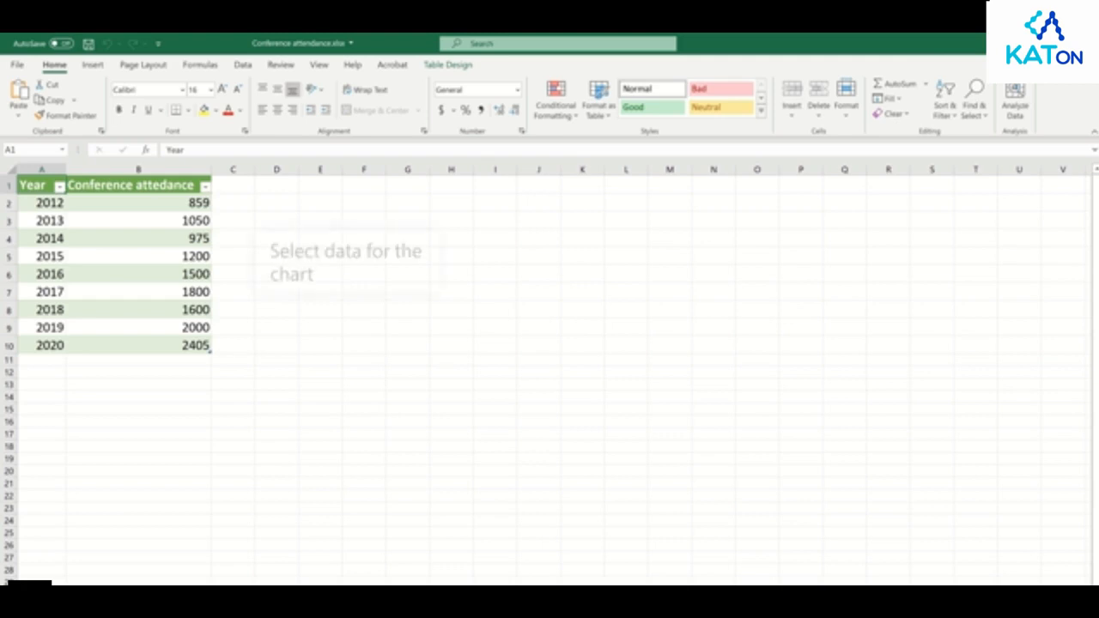
# - Insert a recommended clustered column chart of A1:B10 in Conference attendance.xlsx, placed beside the table and enlarged to span columns D to L
pyautogui.moveTo(46, 190); pyautogui.dragTo(180, 345)
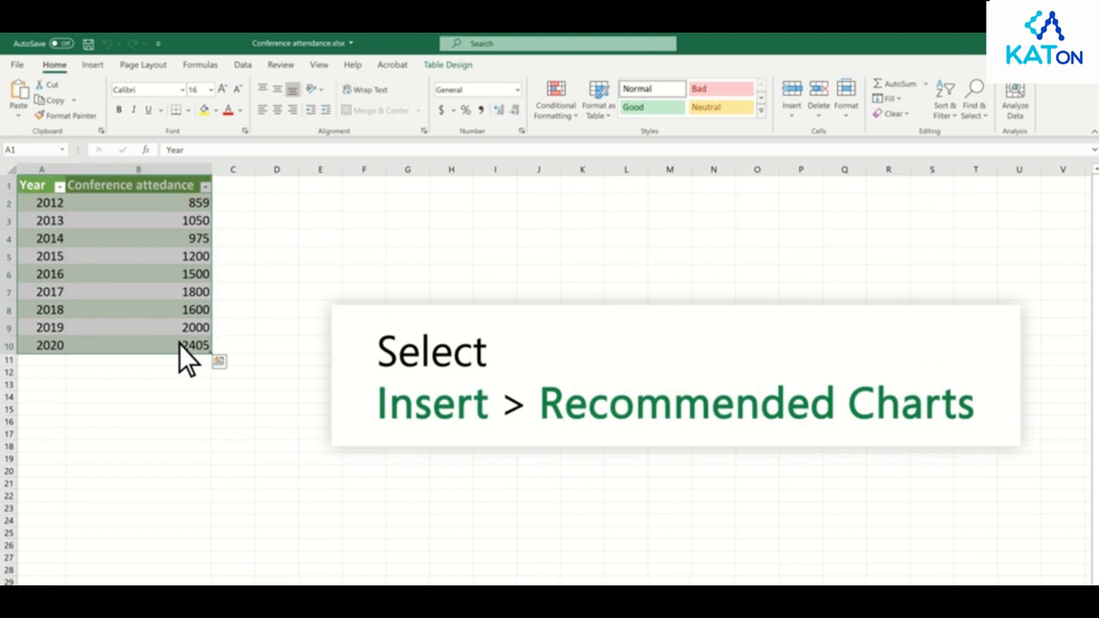
pyautogui.click(426, 125)
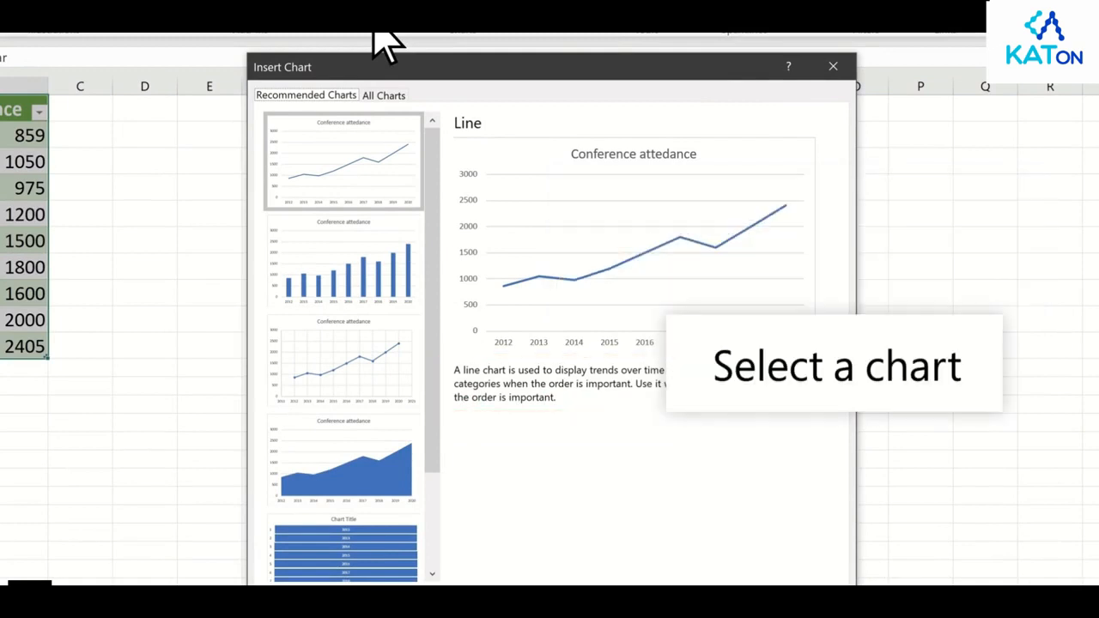
pyautogui.click(334, 261)
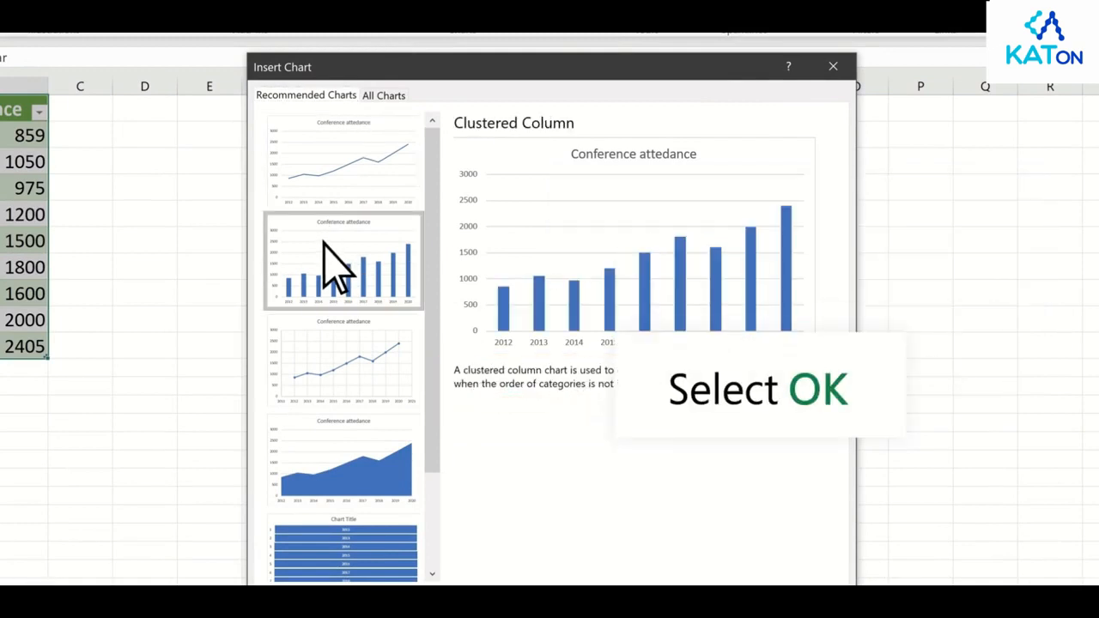
pyautogui.click(718, 615)
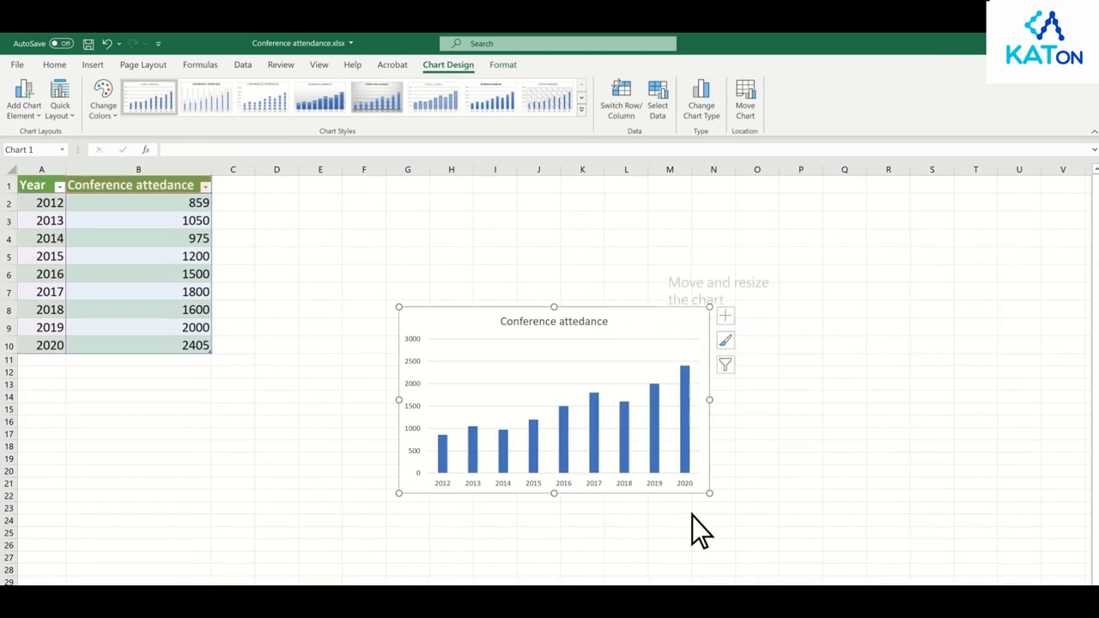
pyautogui.moveTo(459, 334); pyautogui.dragTo(303, 220)
pyautogui.moveTo(553, 379); pyautogui.dragTo(641, 441)
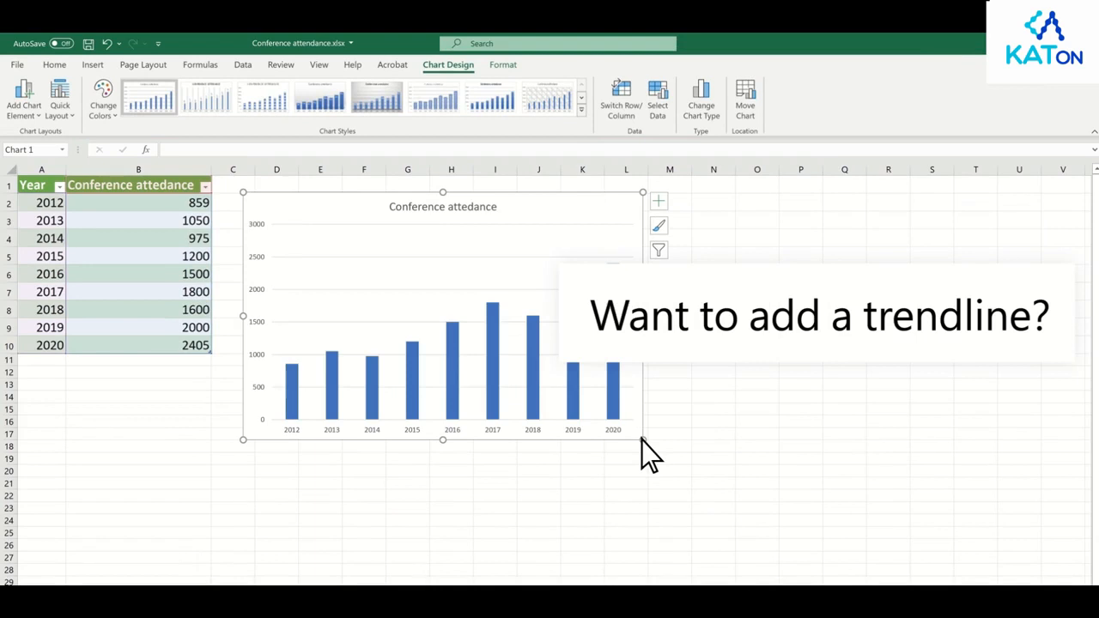
# - Add a linear trendline to the conference attendance column chart
pyautogui.click(548, 405)
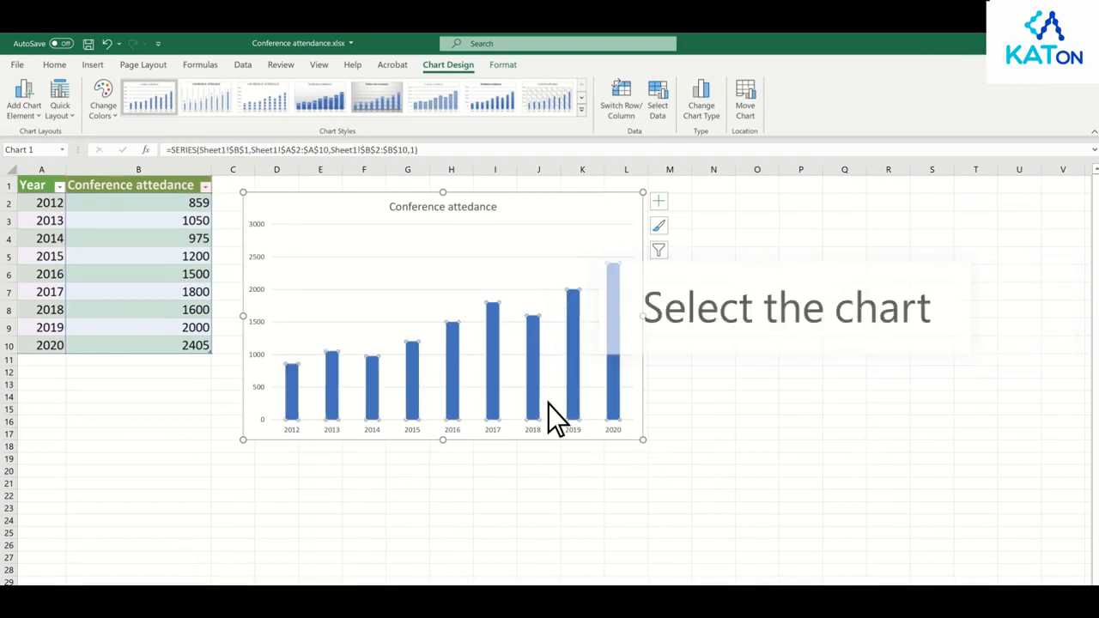
pyautogui.click(37, 113)
pyautogui.moveTo(67, 302)
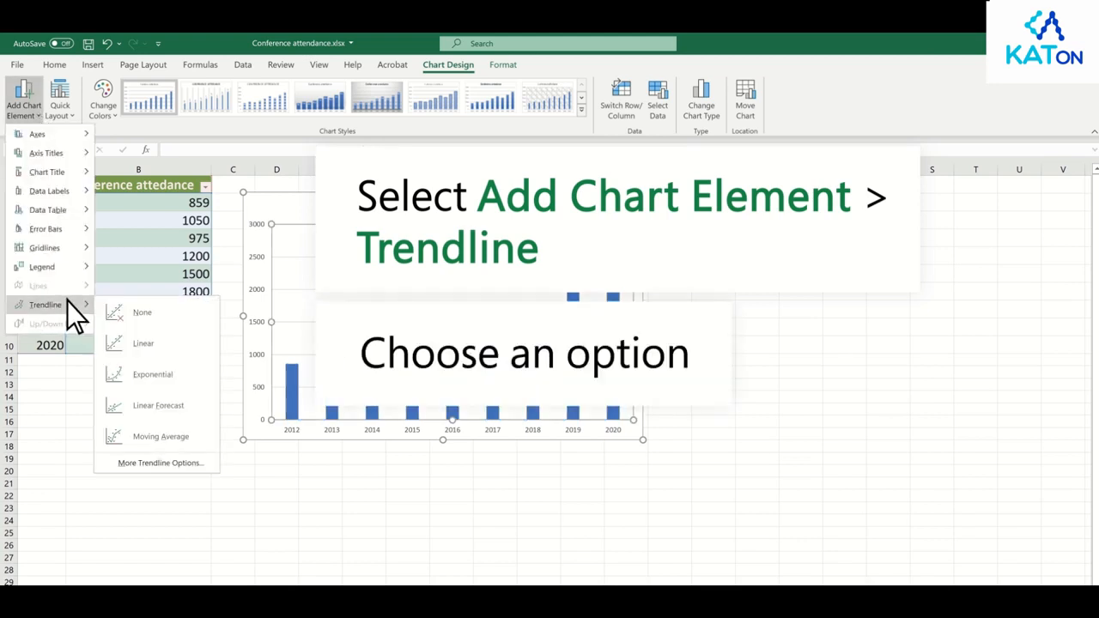
pyautogui.click(154, 342)
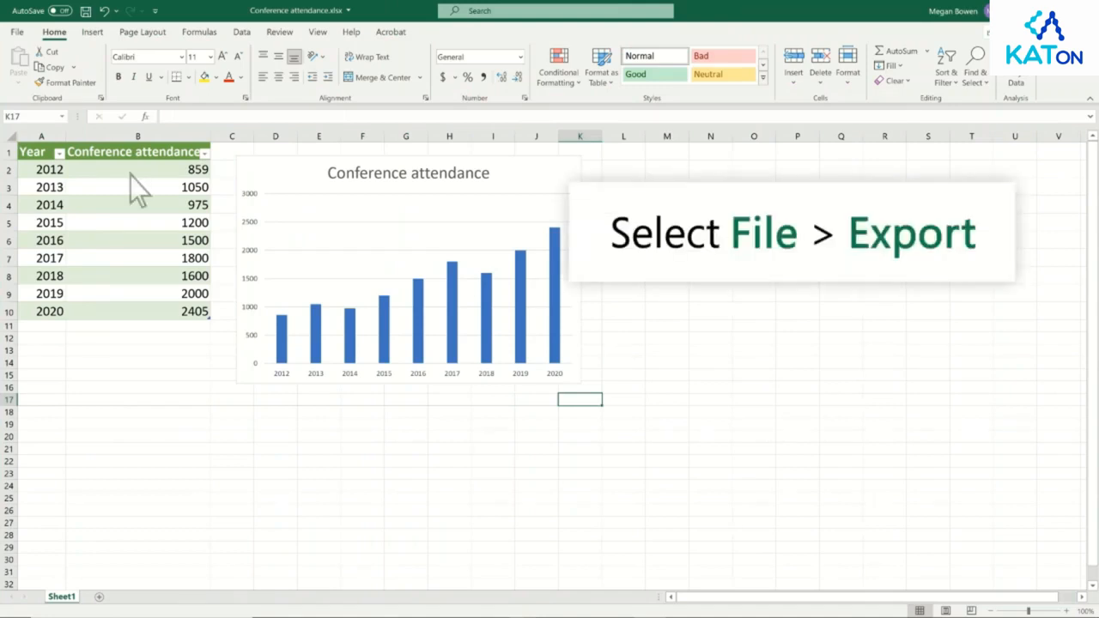
# - Export the workbook as Conference attendance.pdf in the Desktop PDF folder, optimized for minimum size and opened after publishing
pyautogui.click(16, 32)
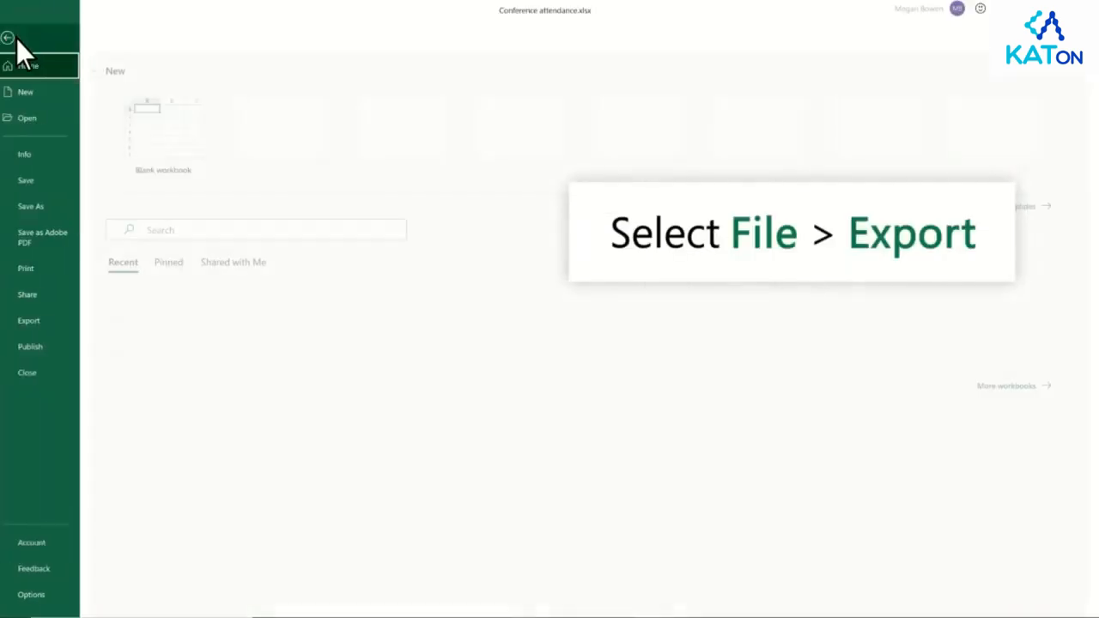
pyautogui.click(57, 322)
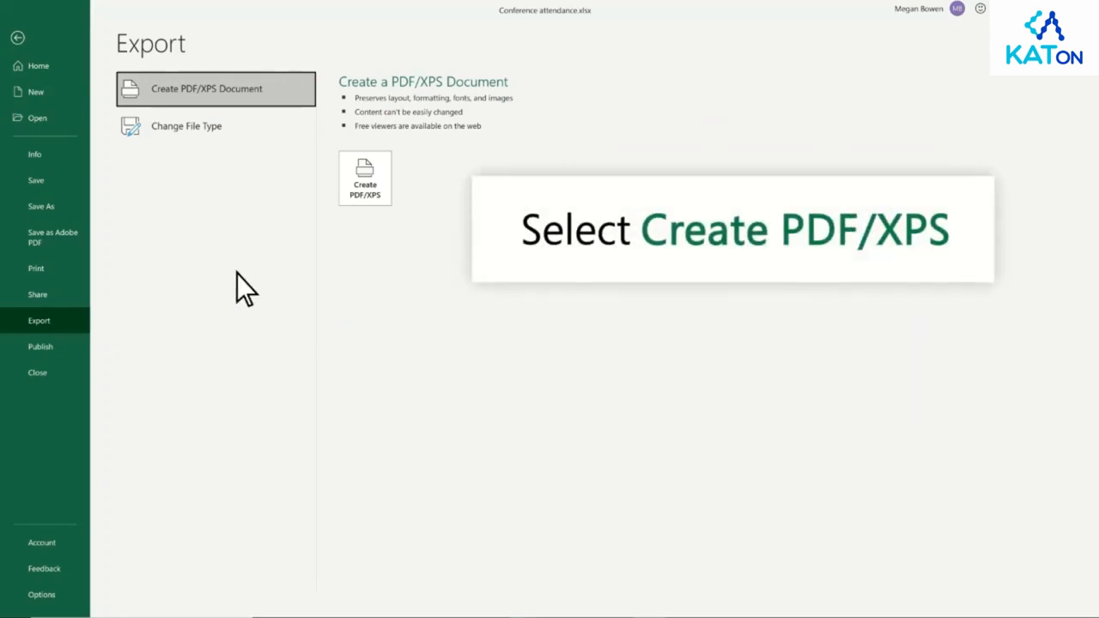
pyautogui.click(372, 203)
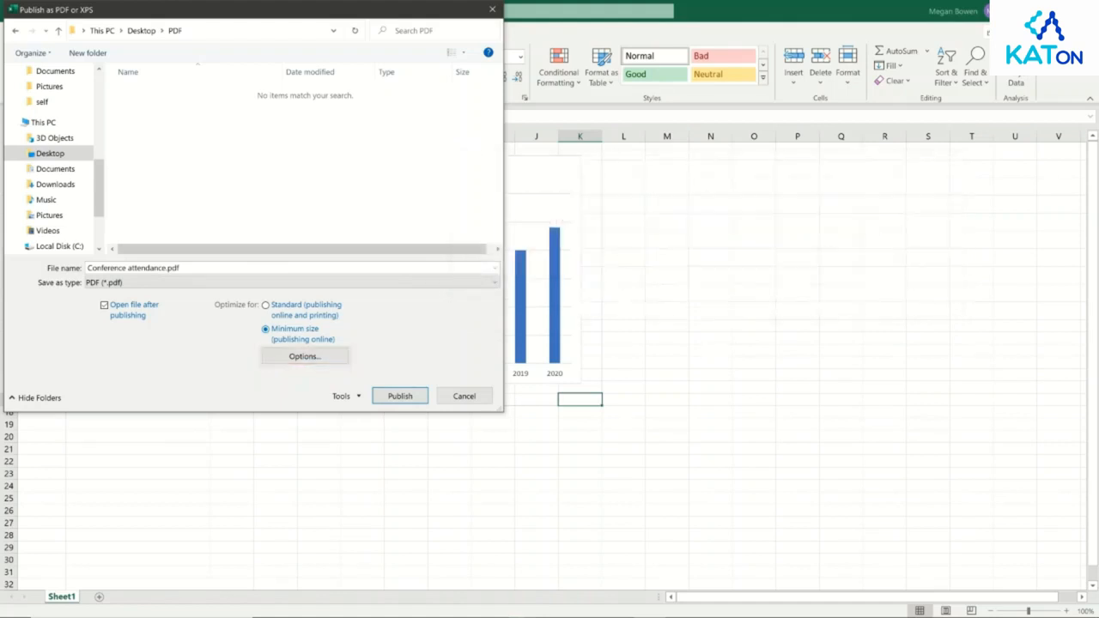
pyautogui.click(396, 399)
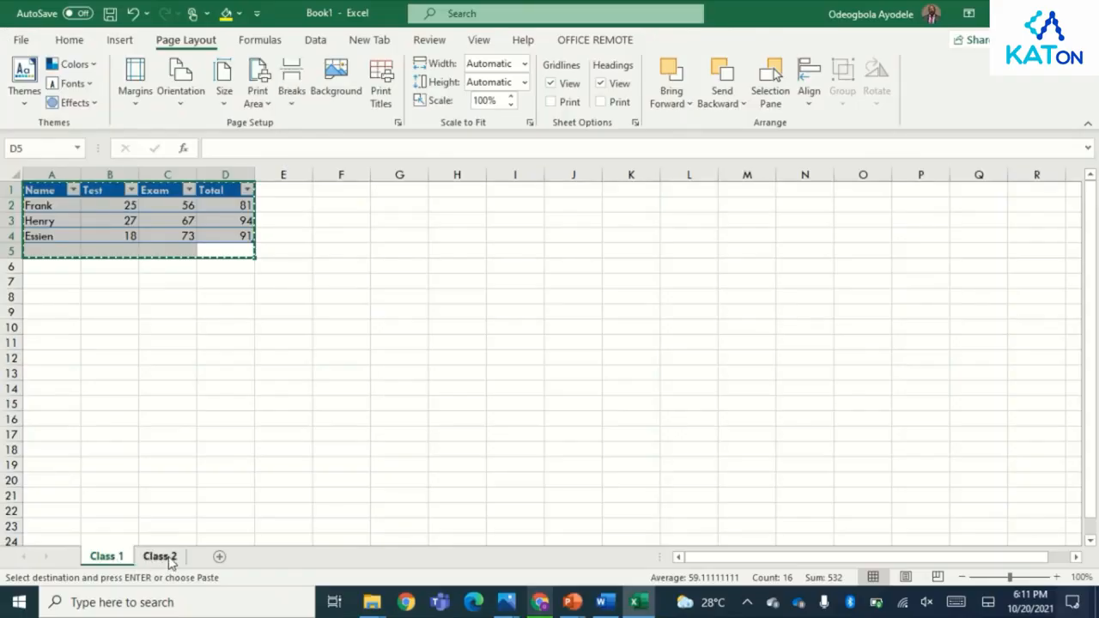
# - Switch to the Class 2 sheet of Book1 and clear the selection on the score table
pyautogui.click(159, 557)
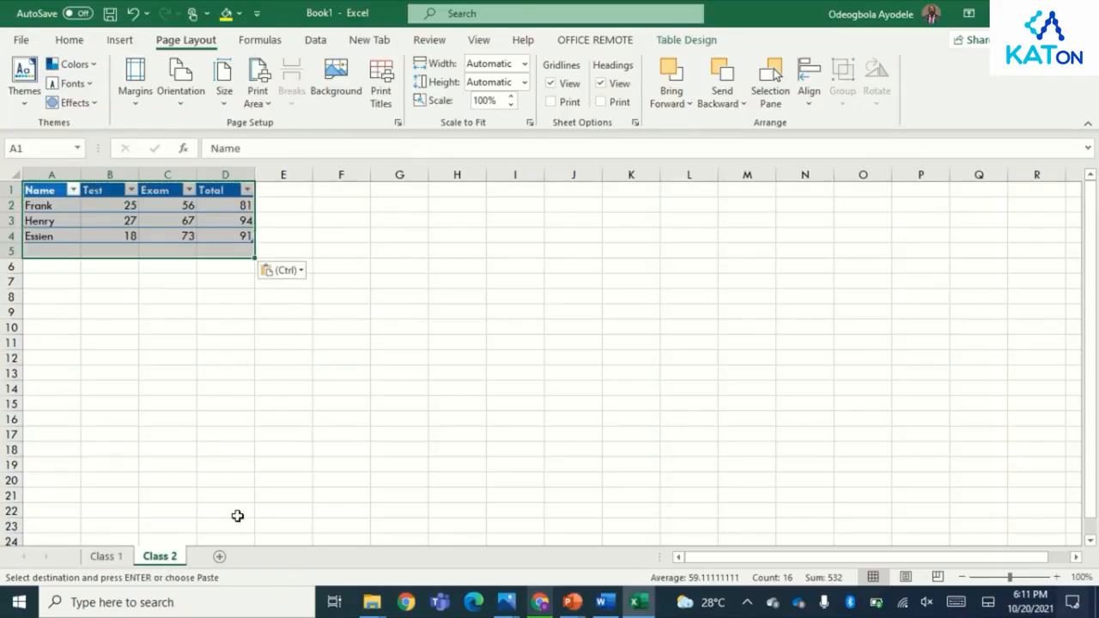
pyautogui.click(515, 385)
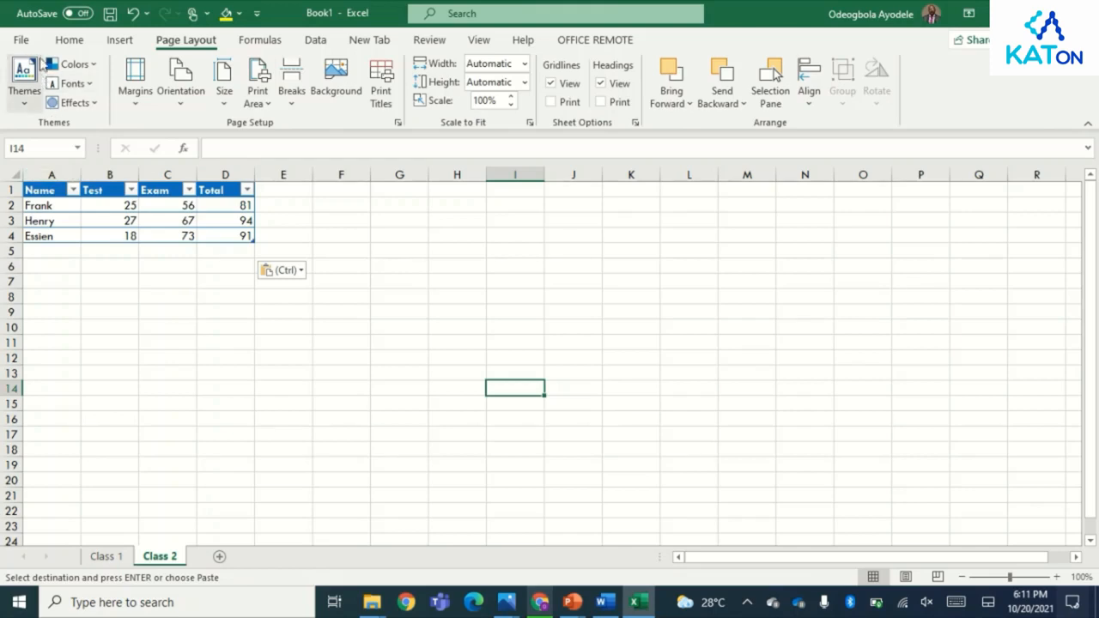
pyautogui.click(69, 41)
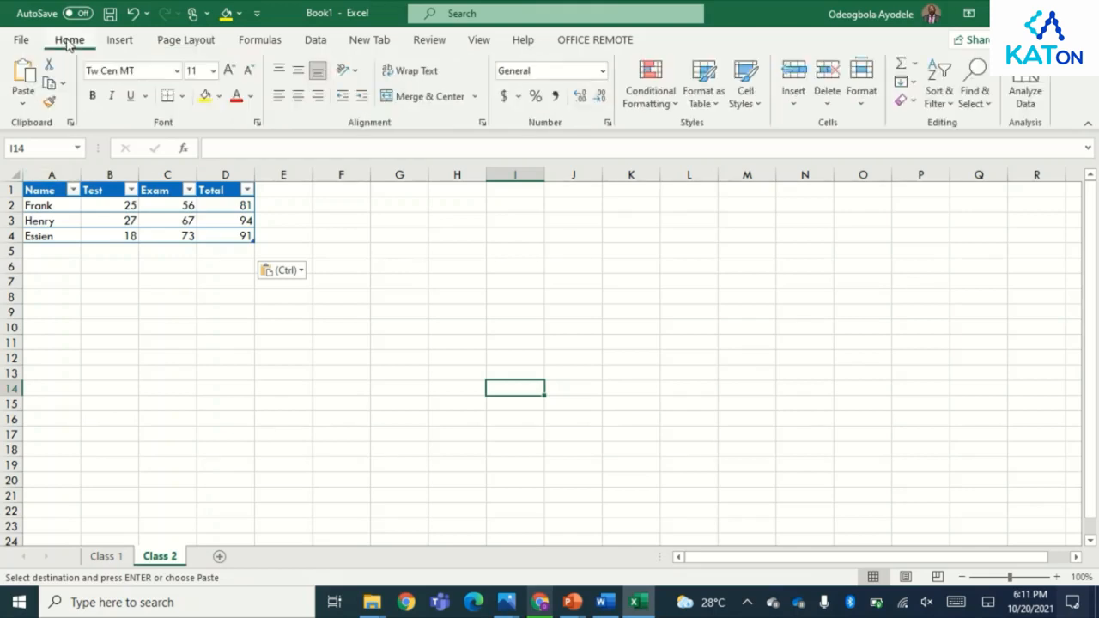
# - Open the print settings for Book1 and select Fax - HP ColorLaserJet MFP M178-M181 as the printer
pyautogui.click(20, 43)
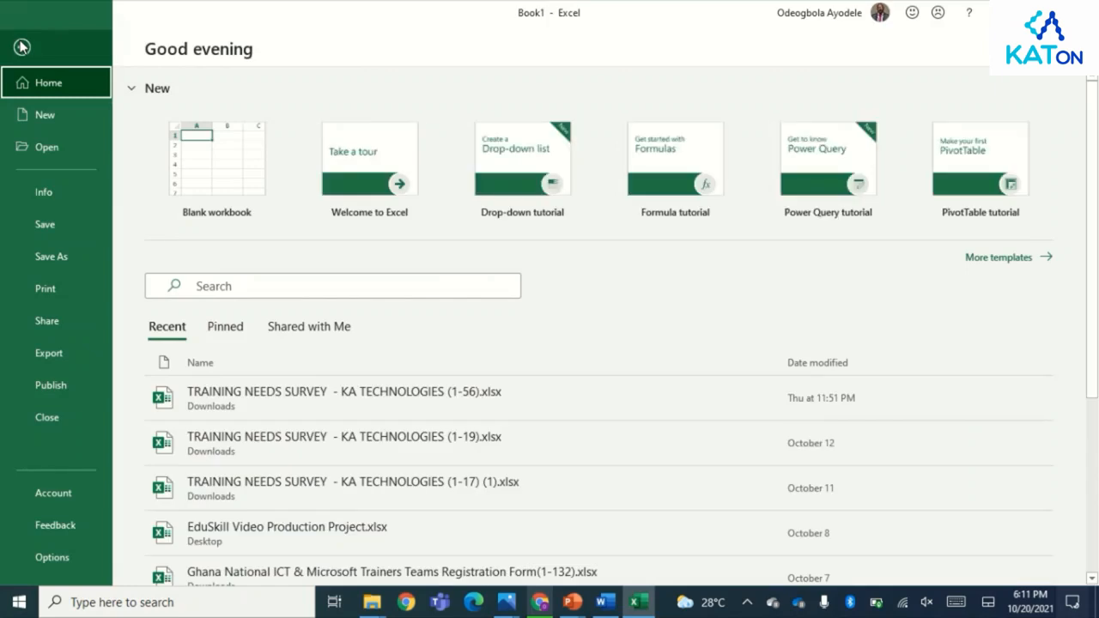
pyautogui.click(50, 288)
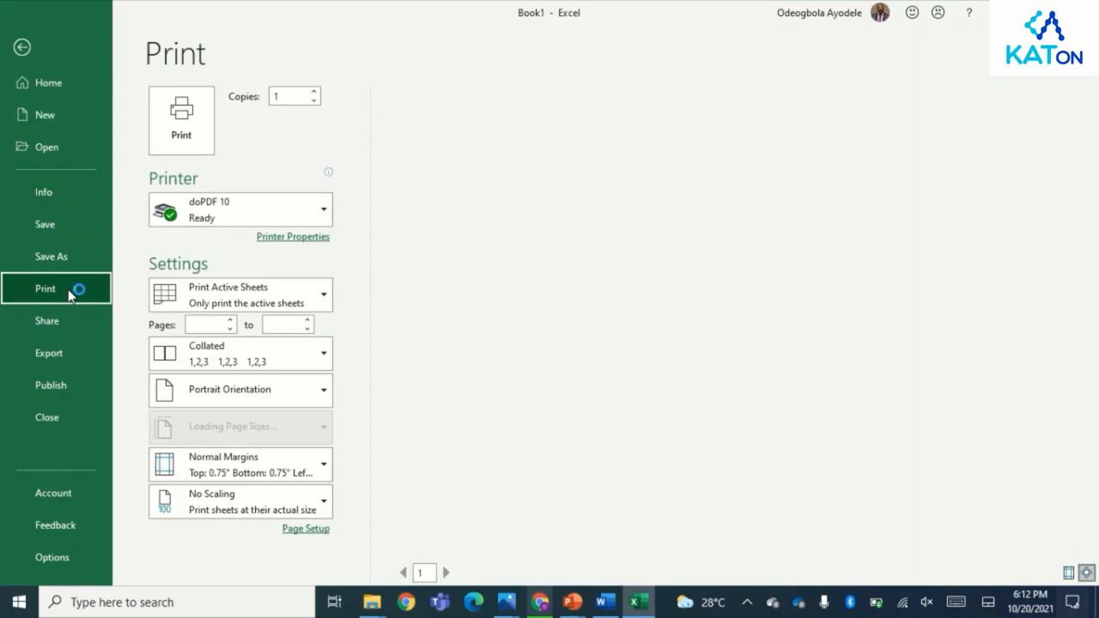
pyautogui.click(302, 213)
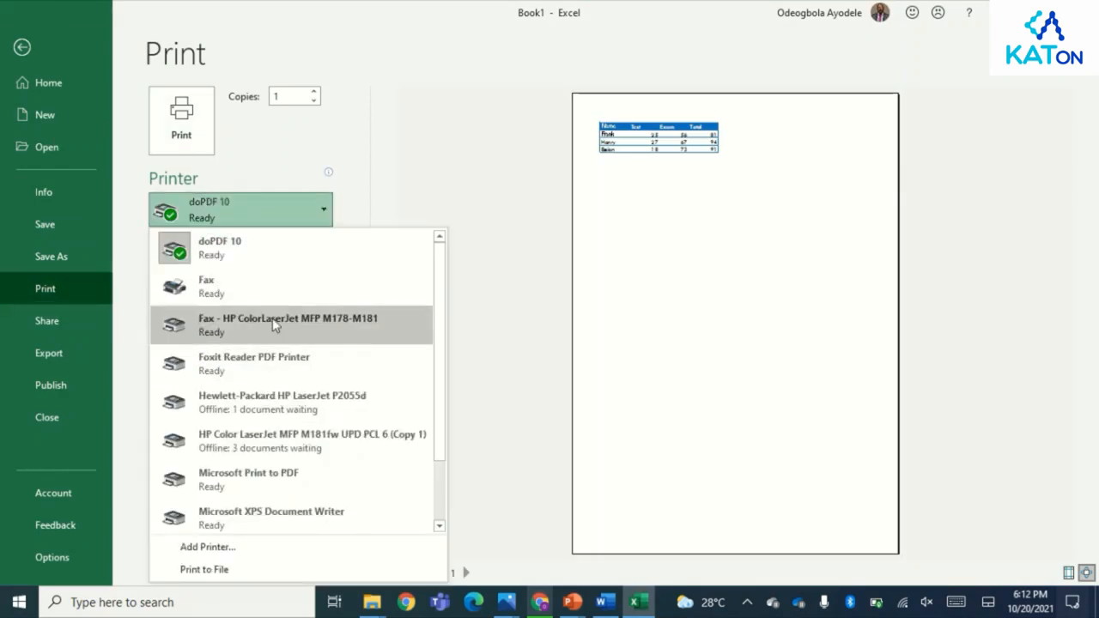
pyautogui.click(319, 324)
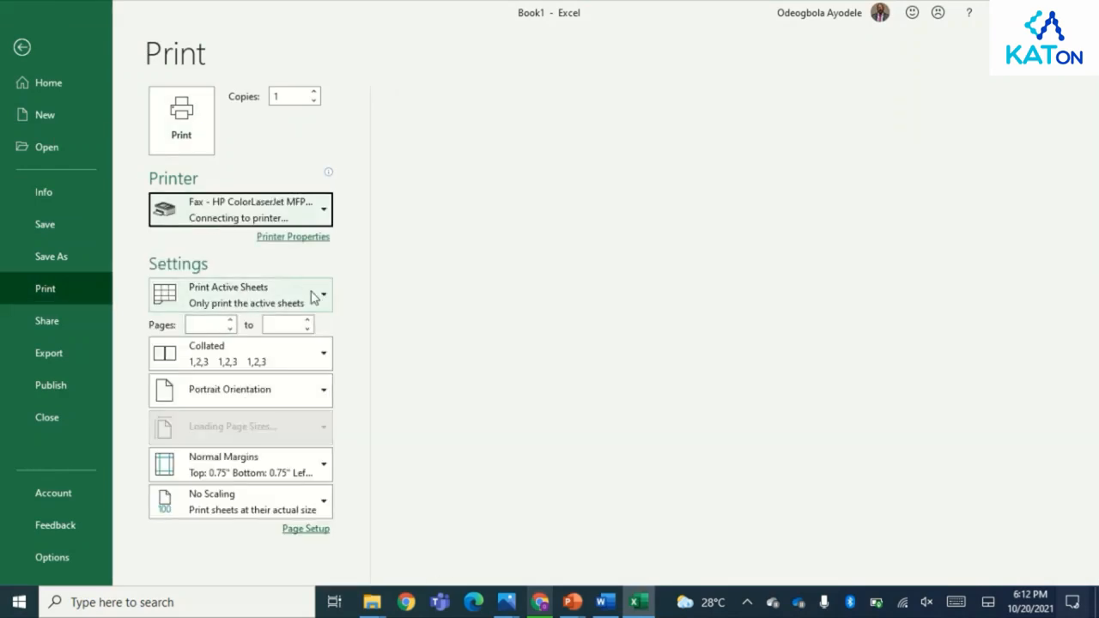
# - Set the print scope to the entire workbook instead of only the active sheets
pyautogui.click(311, 296)
pyautogui.click(241, 334)
pyautogui.click(262, 311)
pyautogui.click(252, 375)
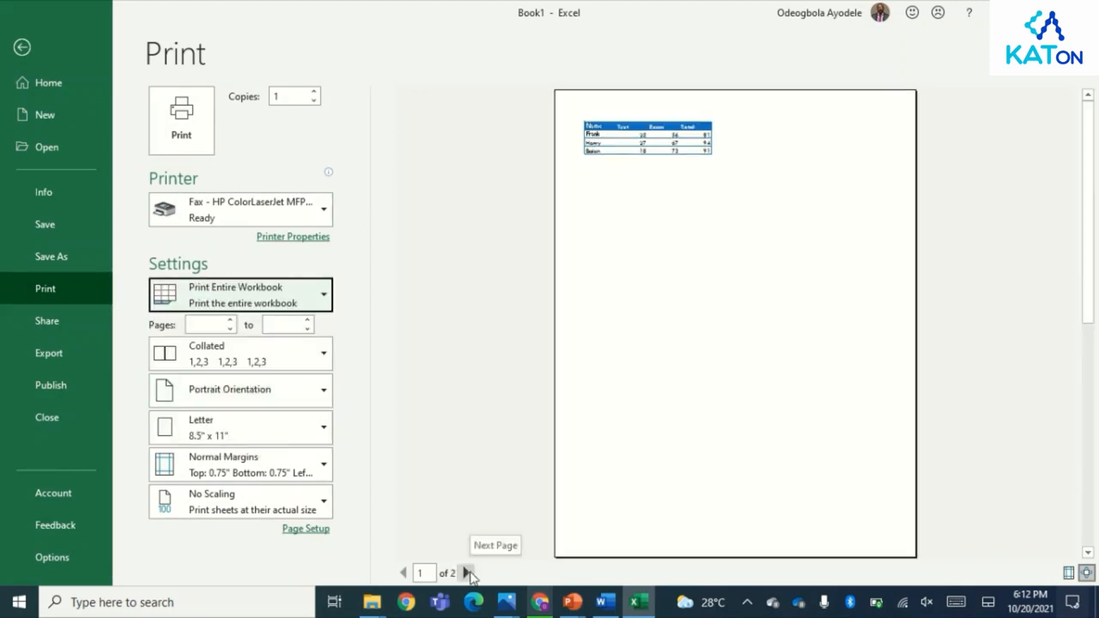
# - Check both pages in the print preview and print one copy of the entire workbook
pyautogui.click(467, 573)
pyautogui.click(401, 573)
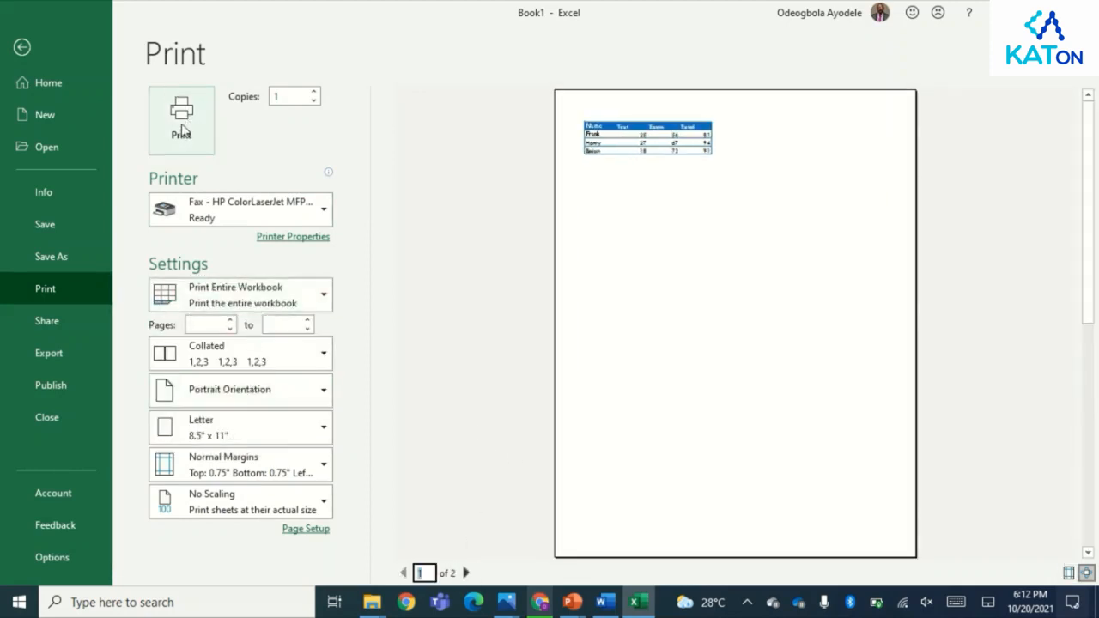
pyautogui.click(183, 128)
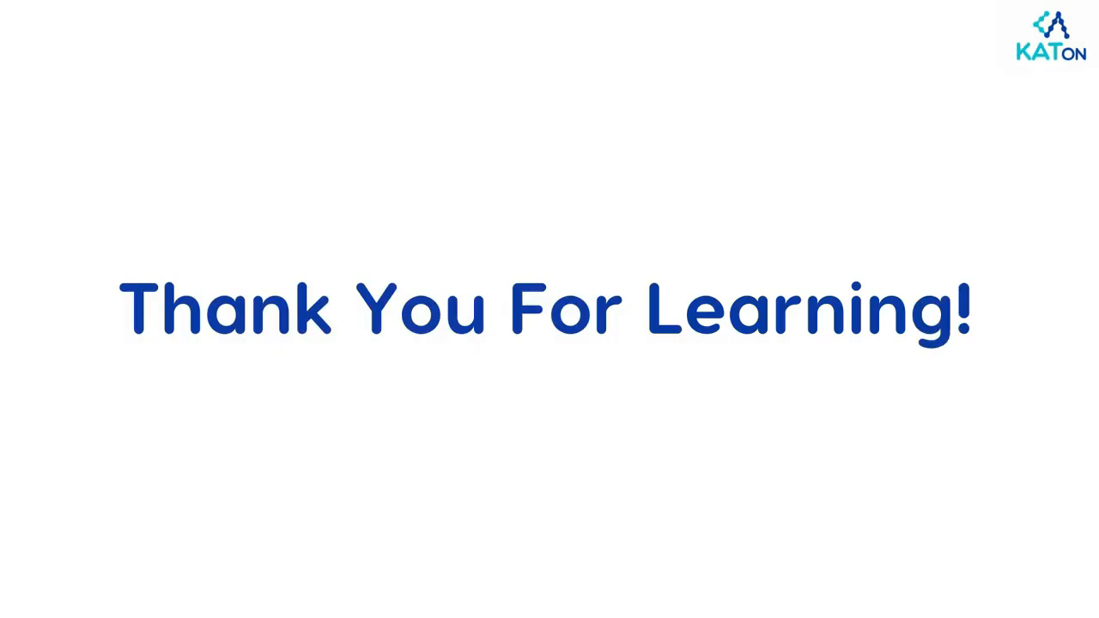